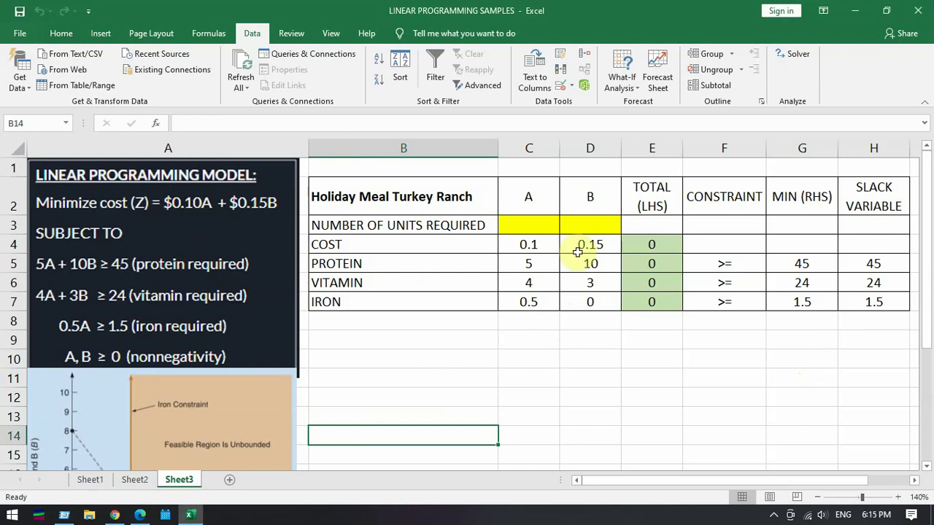
# - Review the cost coefficients and the protein row's coefficients, total, constraint sign and minimum against the linear programming model
pyautogui.click(540, 248)
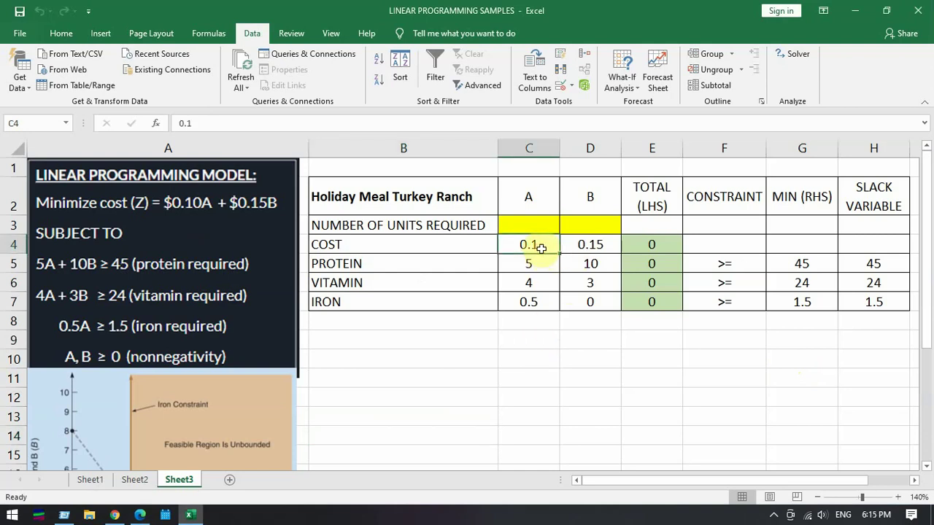
pyautogui.click(590, 244)
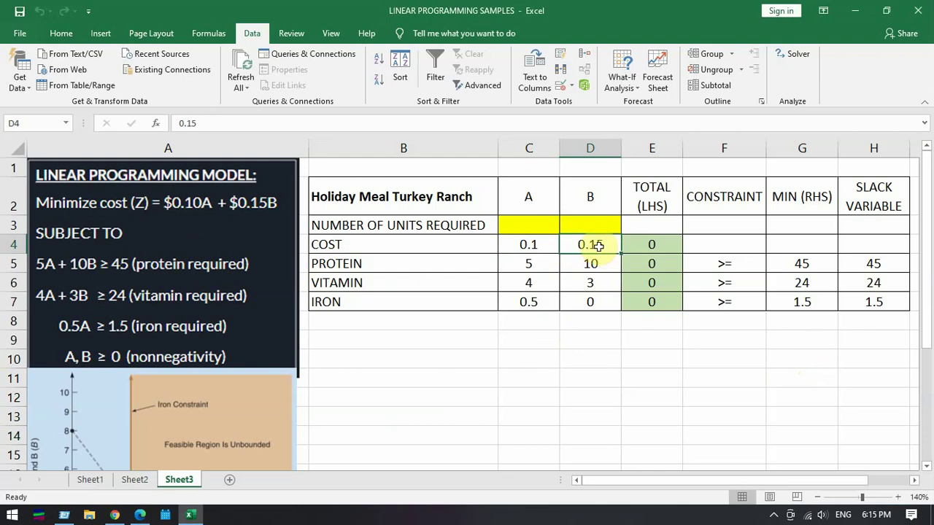
pyautogui.click(590, 198)
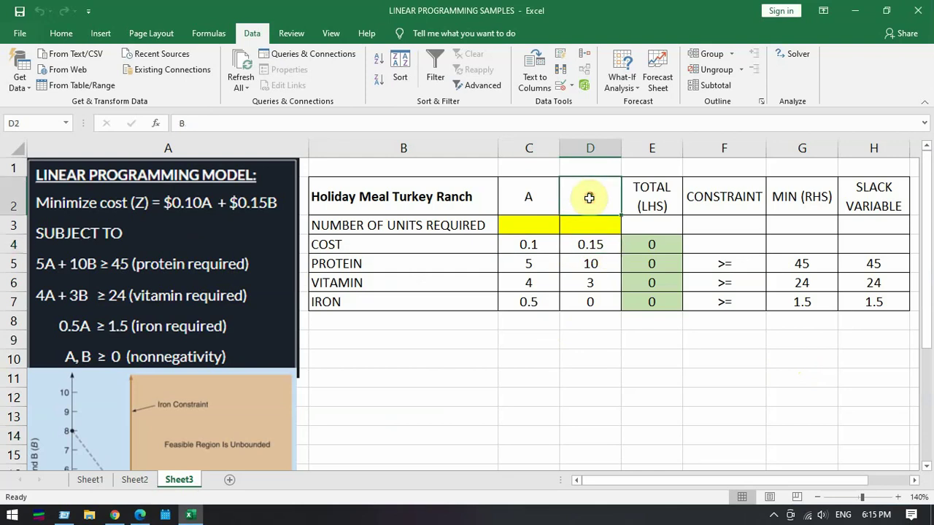
pyautogui.click(454, 265)
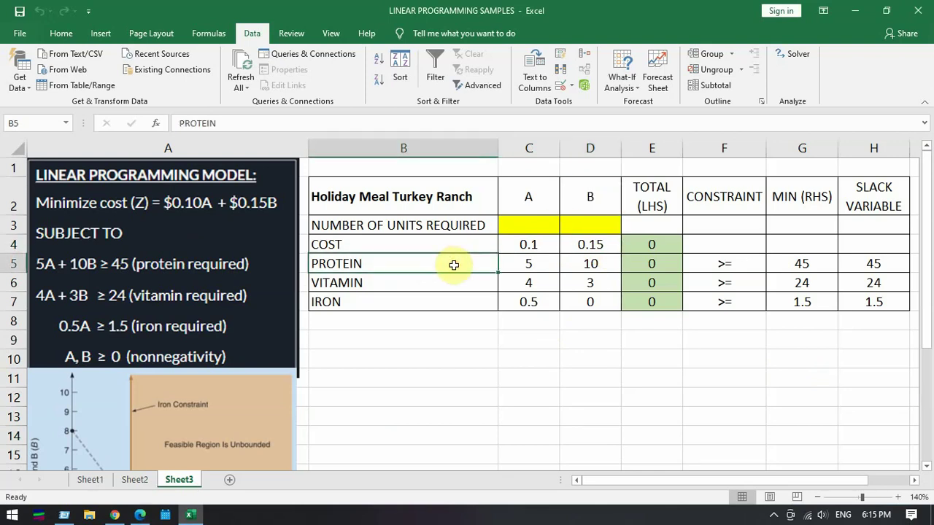
pyautogui.click(540, 261)
pyautogui.click(546, 191)
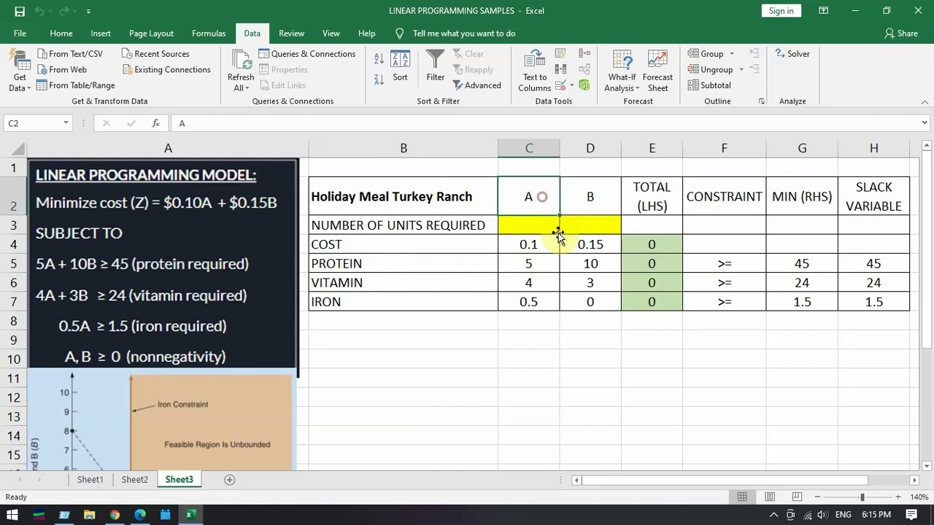
pyautogui.click(596, 265)
pyautogui.click(590, 197)
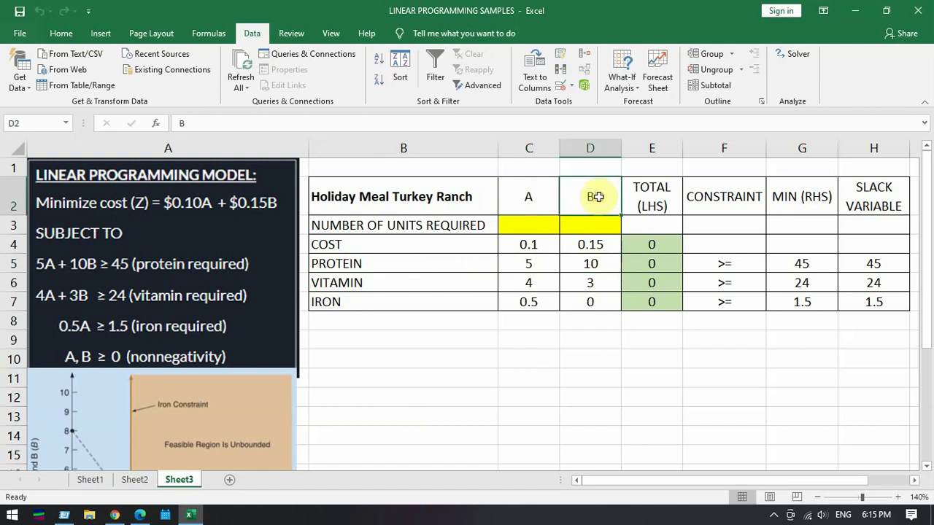
pyautogui.click(664, 261)
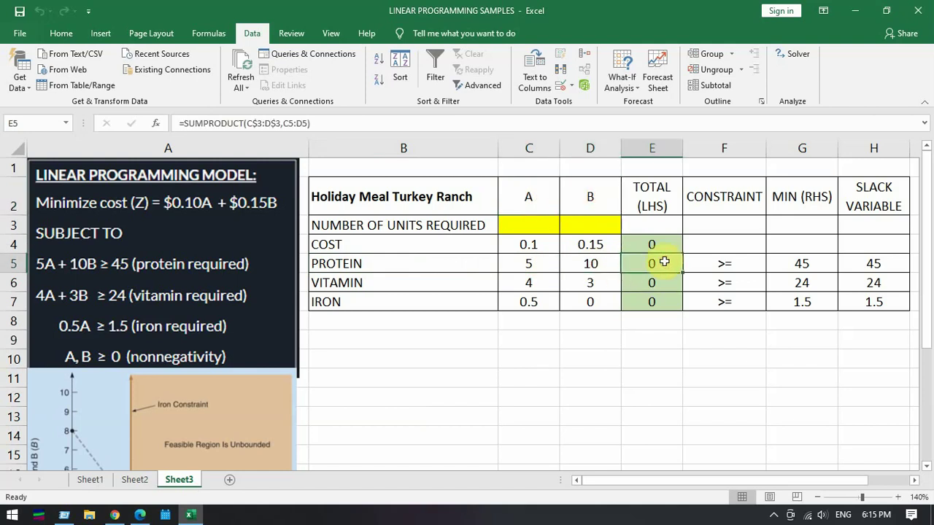
pyautogui.click(746, 264)
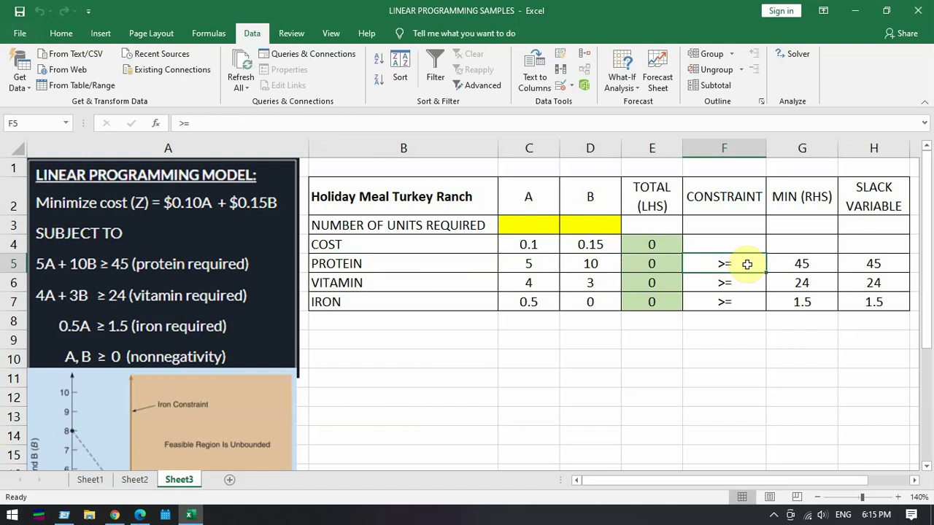
pyautogui.click(812, 264)
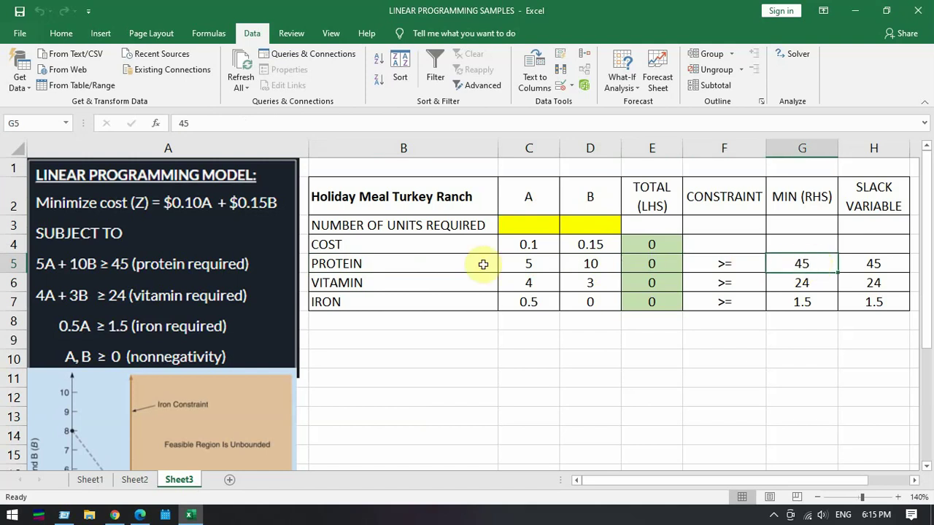
# - Review the vitamin and iron rows' coefficients, constraint signs and minimum requirements against the linear programming model
pyautogui.click(398, 281)
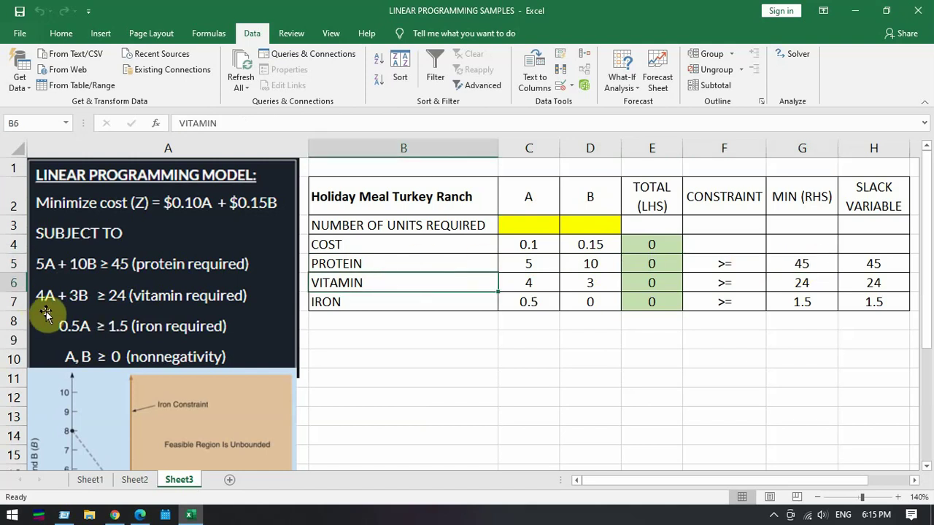
pyautogui.click(534, 282)
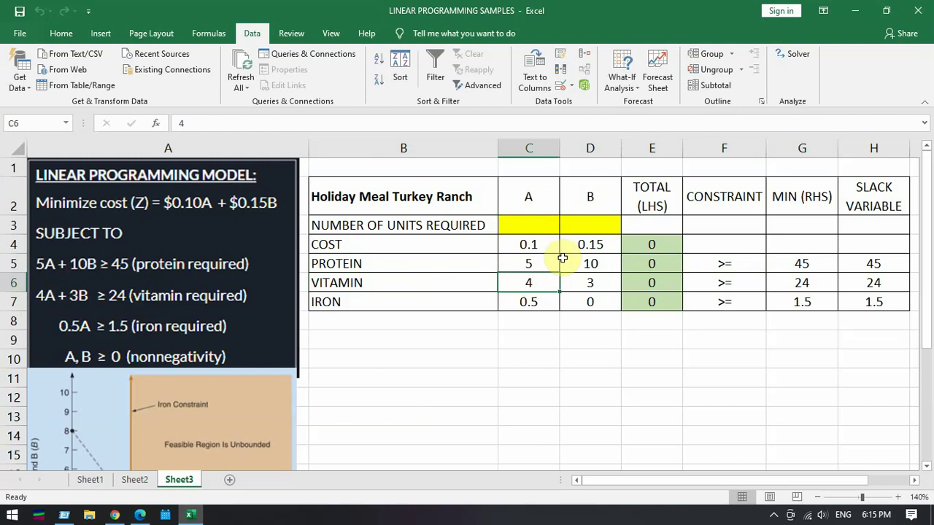
pyautogui.click(609, 286)
pyautogui.click(591, 203)
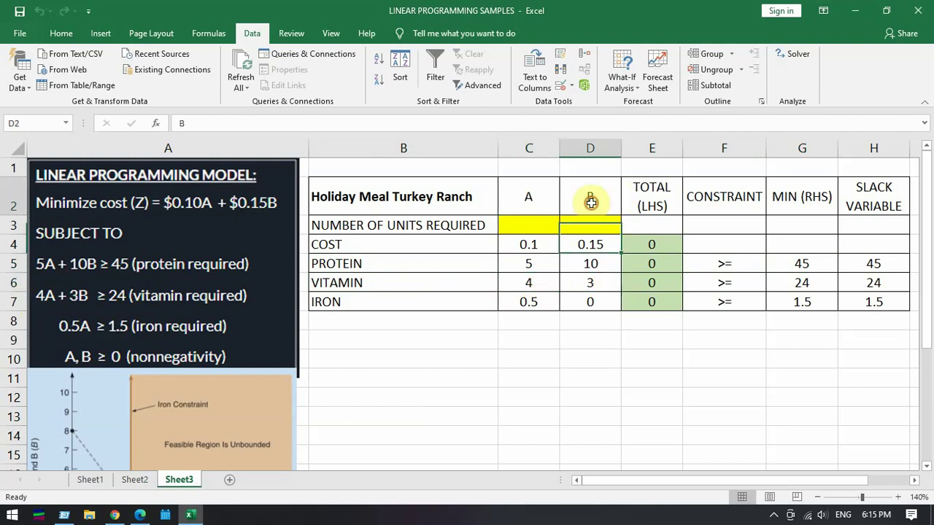
pyautogui.click(651, 282)
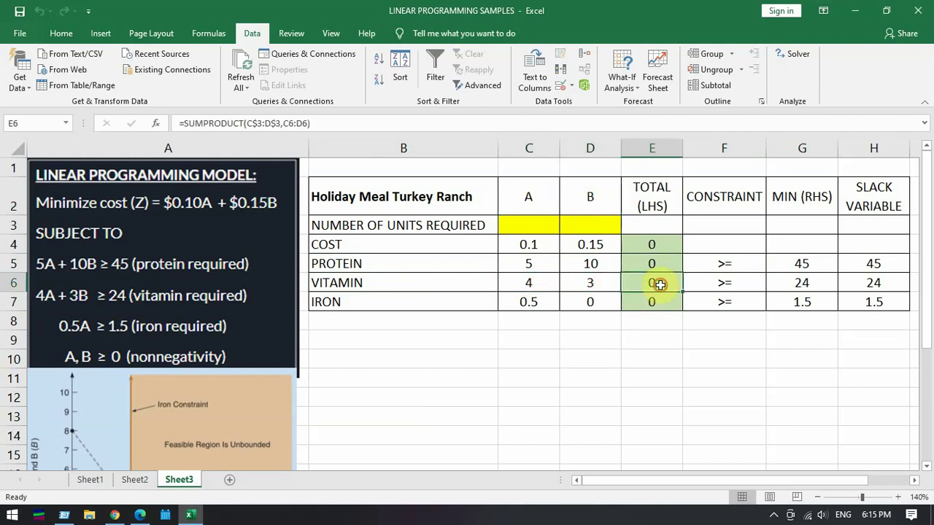
pyautogui.click(745, 285)
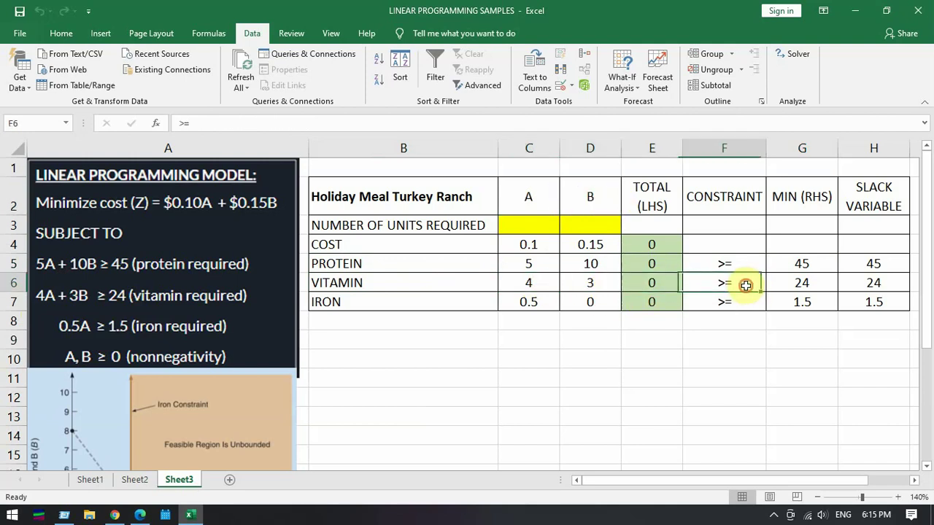
pyautogui.click(820, 283)
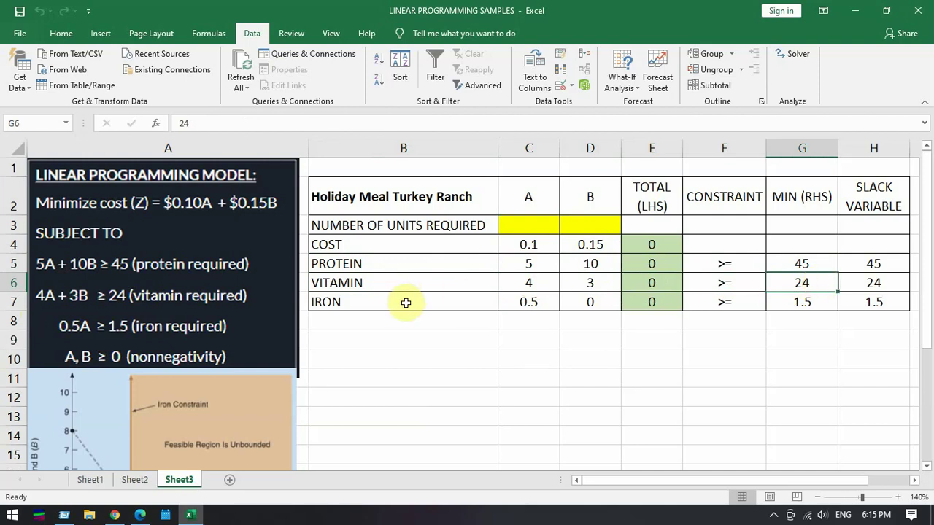
pyautogui.click(481, 303)
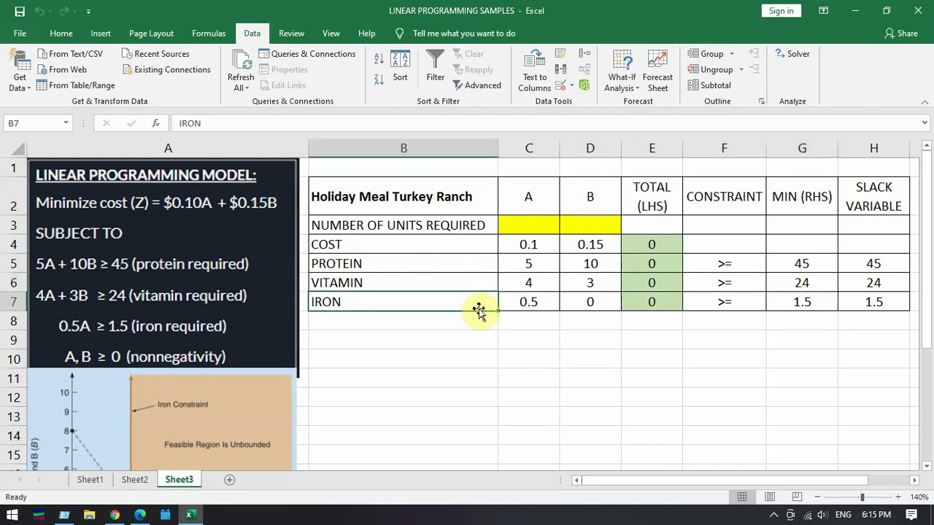
pyautogui.click(531, 301)
pyautogui.click(606, 301)
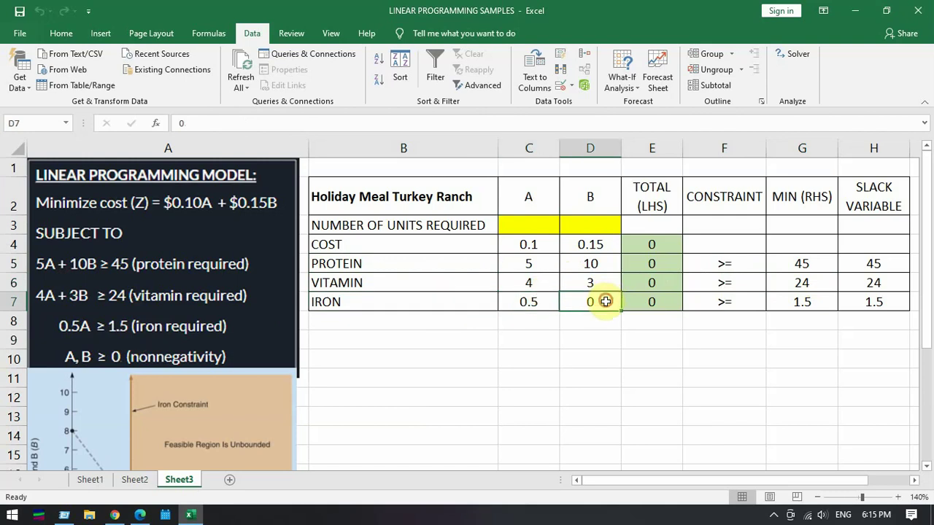
pyautogui.click(746, 301)
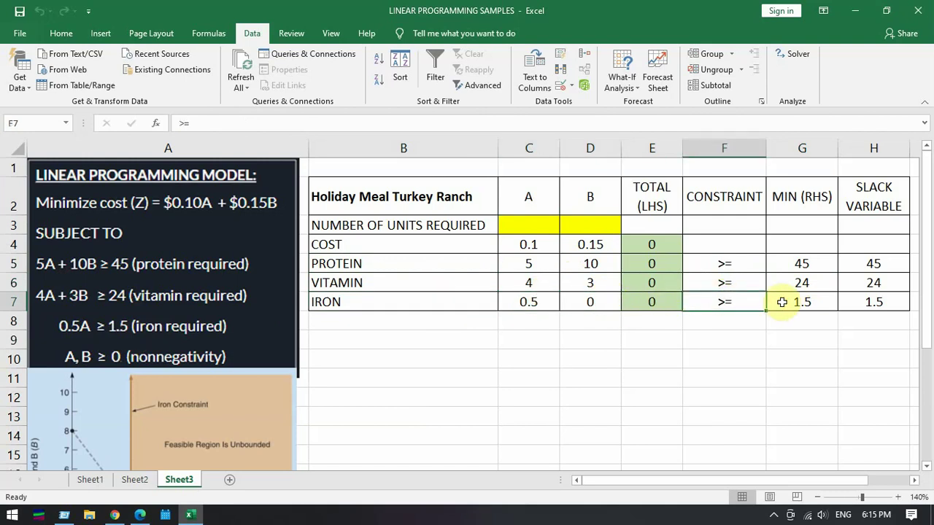
pyautogui.click(819, 303)
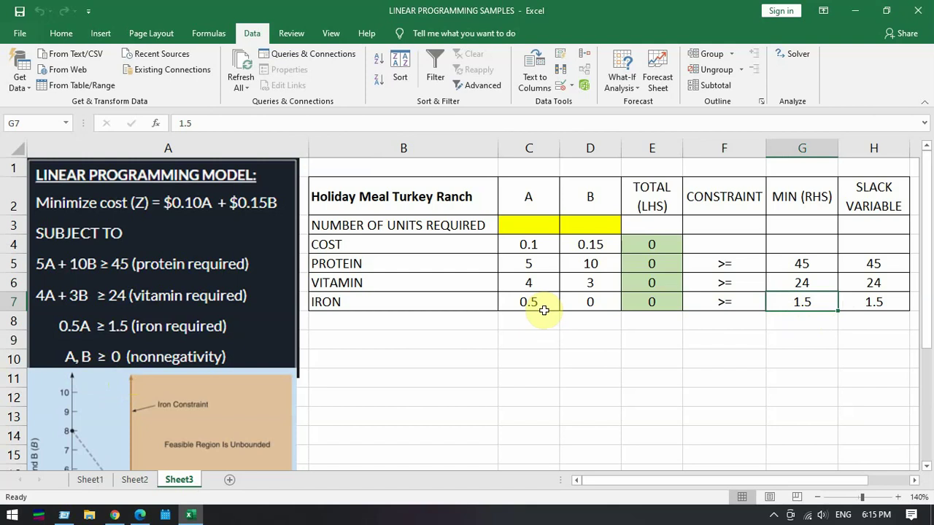
# - Inspect the SUMPRODUCT formula behind the cost total in E4, leaving it as it is
pyautogui.click(663, 245)
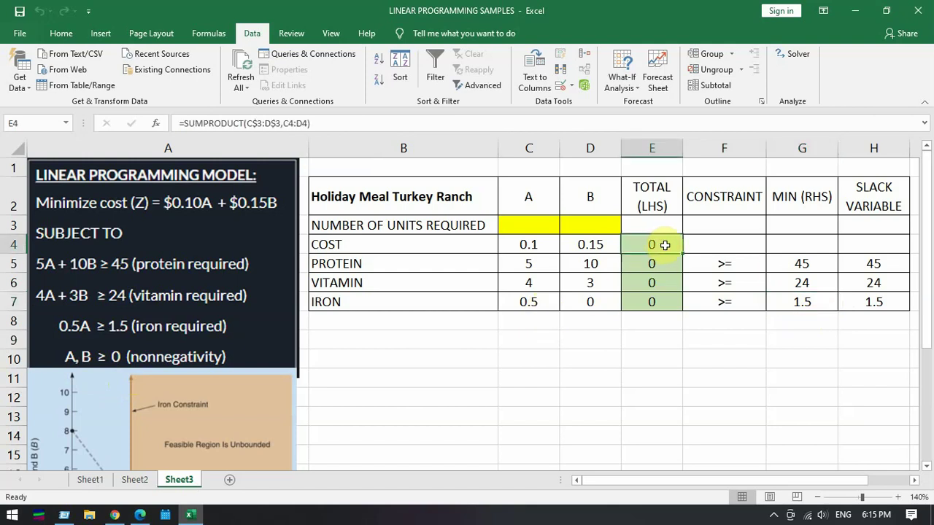
pyautogui.doubleClick(660, 246)
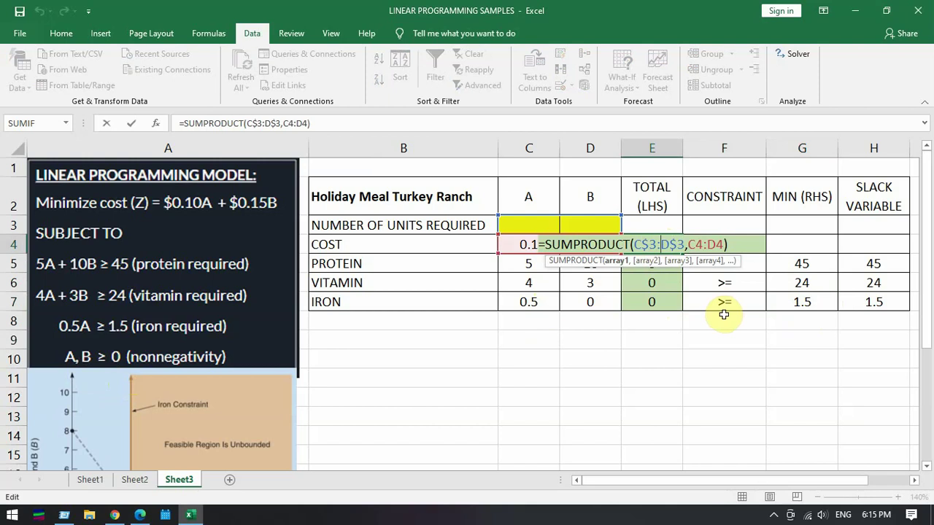
pyautogui.press('Return')
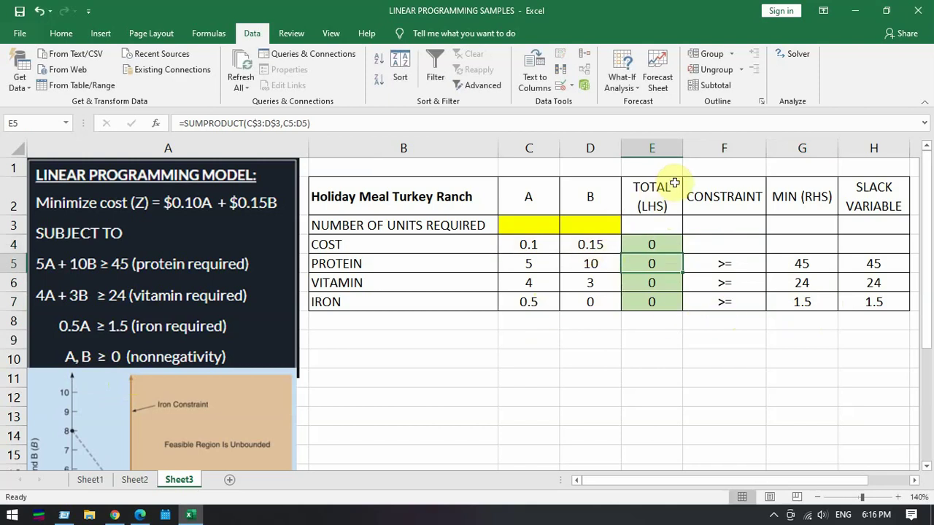
# - Open Solver and specify E4 as the objective cell and C3:D3 as the changing variable cells
pyautogui.click(797, 56)
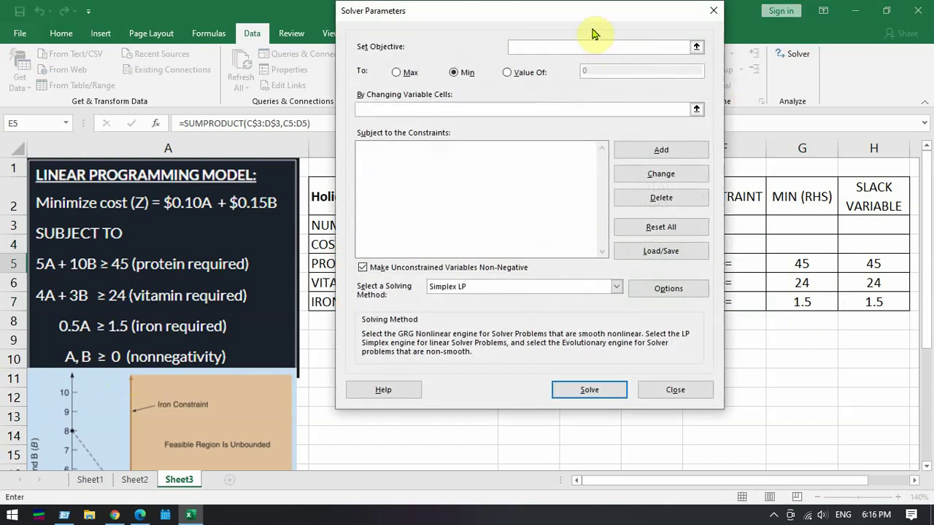
pyautogui.moveTo(594, 22); pyautogui.dragTo(248, 46)
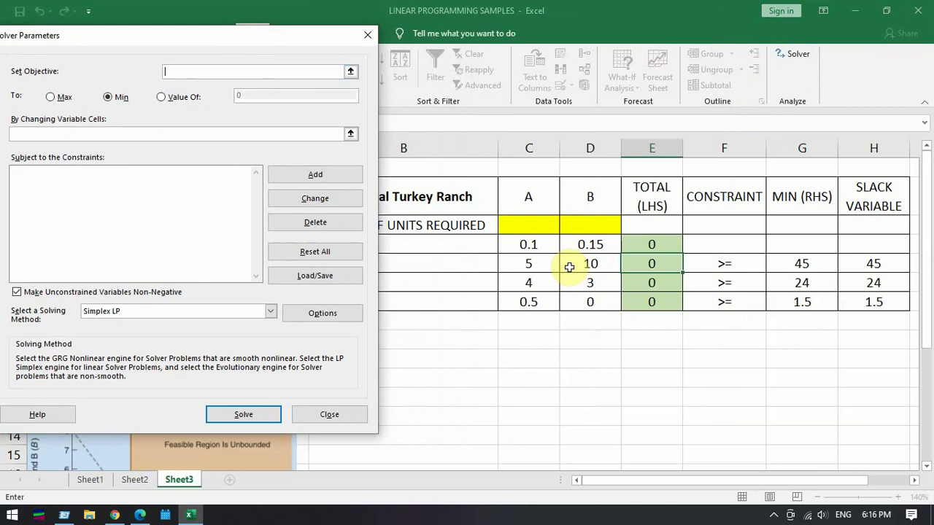
pyautogui.click(662, 248)
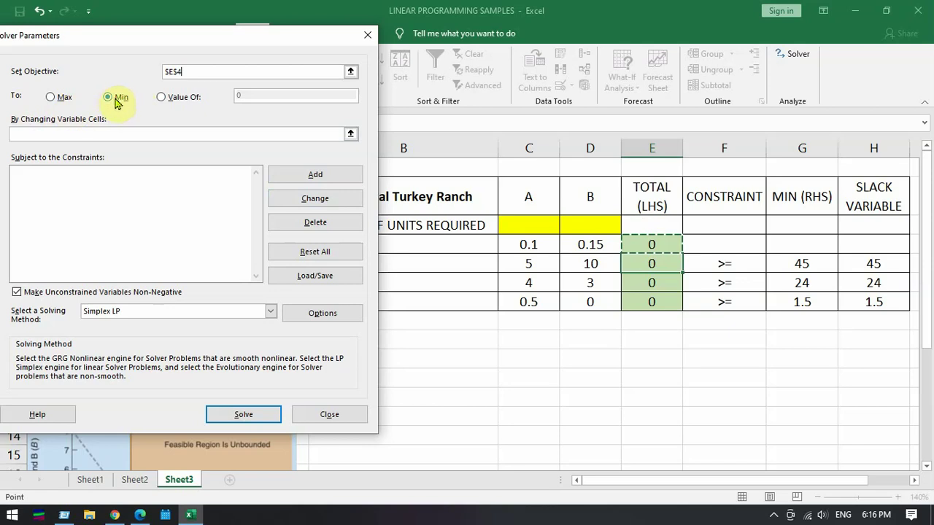
pyautogui.click(108, 135)
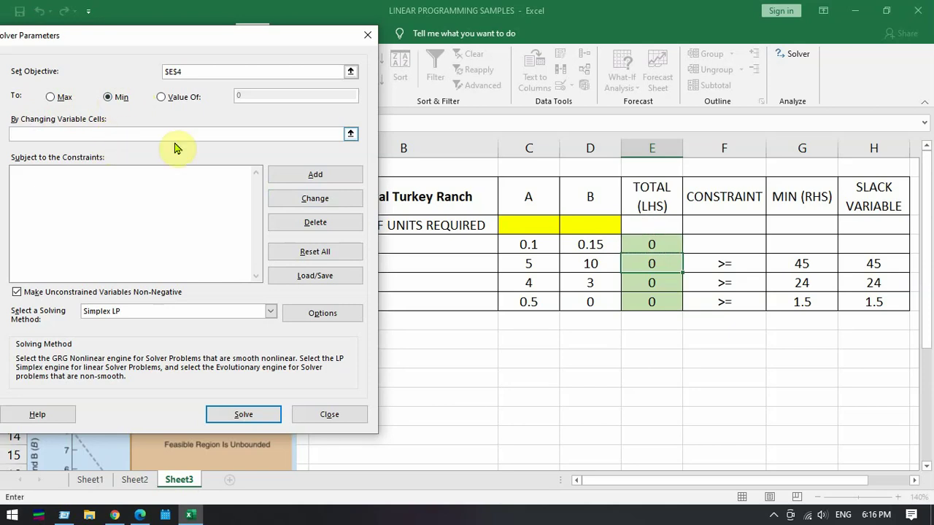
pyautogui.moveTo(533, 225); pyautogui.dragTo(581, 227)
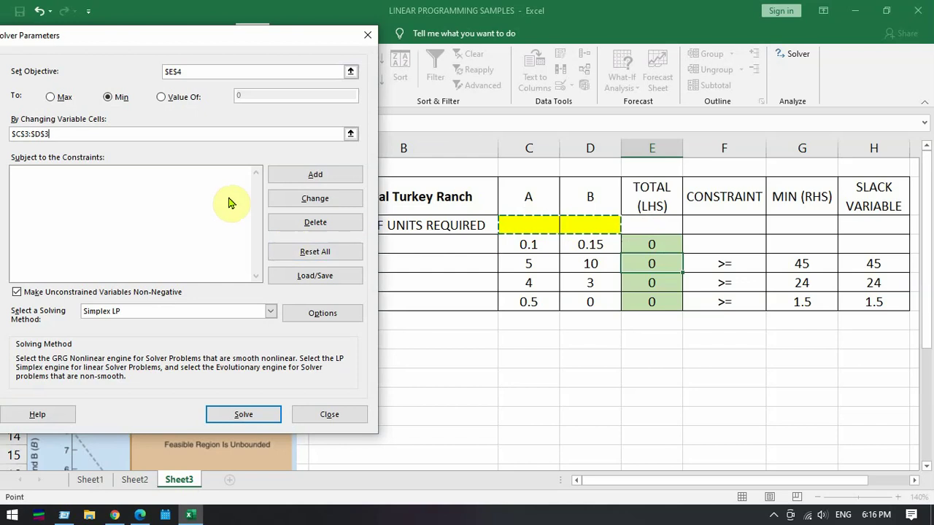
# - Add a Solver constraint requiring the totals in E5:E7 to be >= the minimums in G5:G7
pyautogui.click(284, 181)
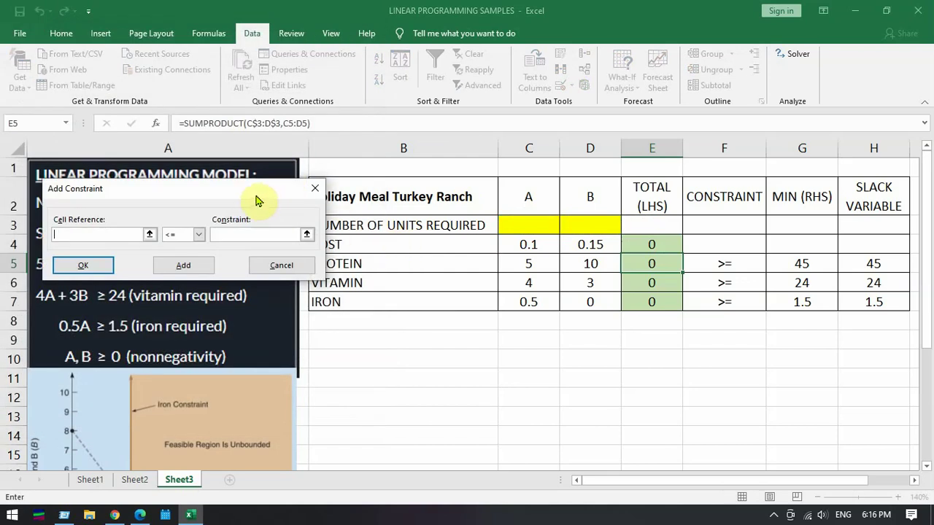
pyautogui.moveTo(257, 201); pyautogui.dragTo(372, 111)
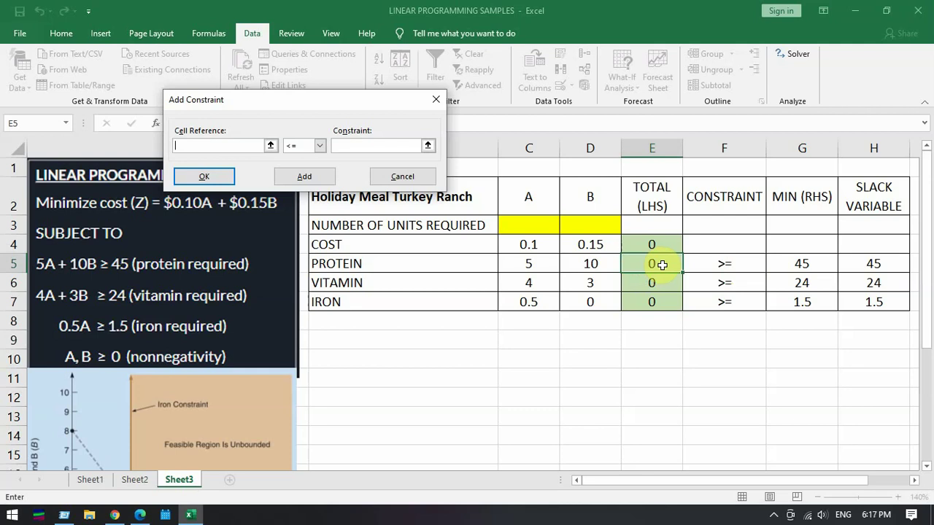
pyautogui.moveTo(661, 265); pyautogui.dragTo(661, 301)
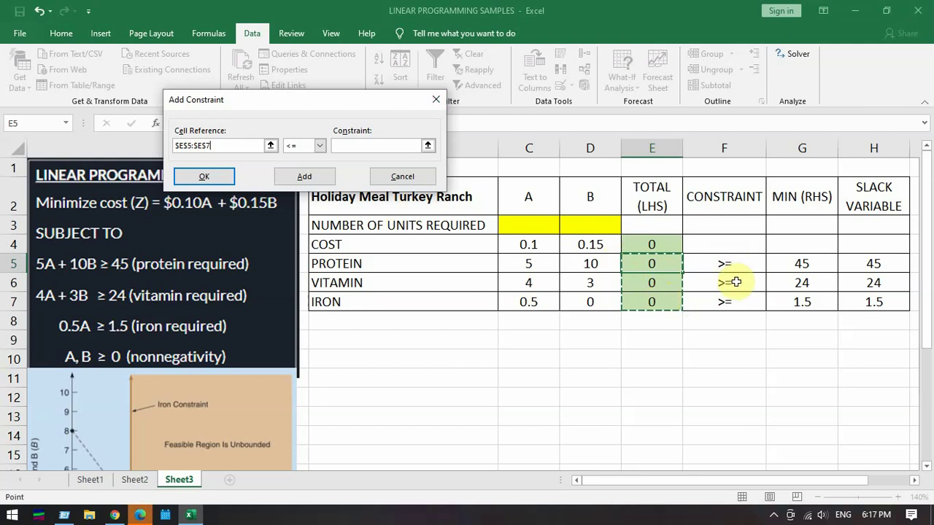
pyautogui.click(320, 145)
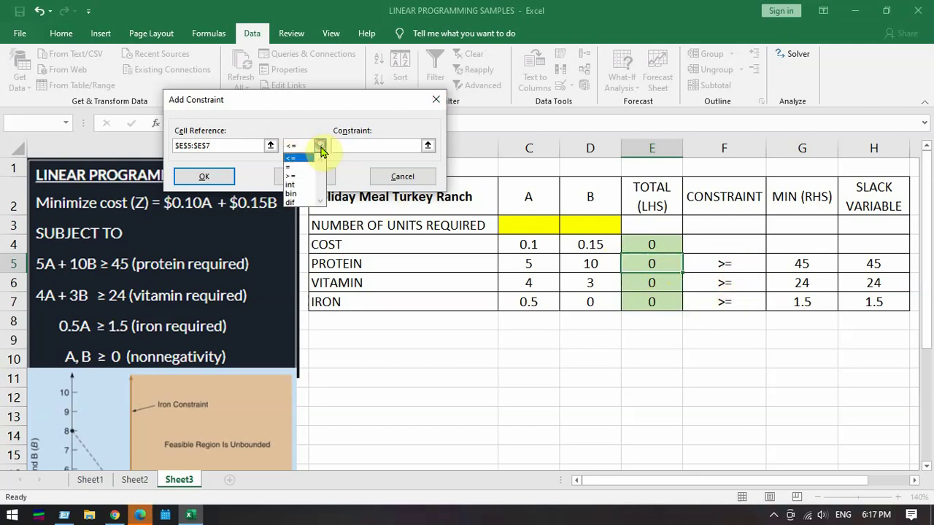
pyautogui.click(308, 177)
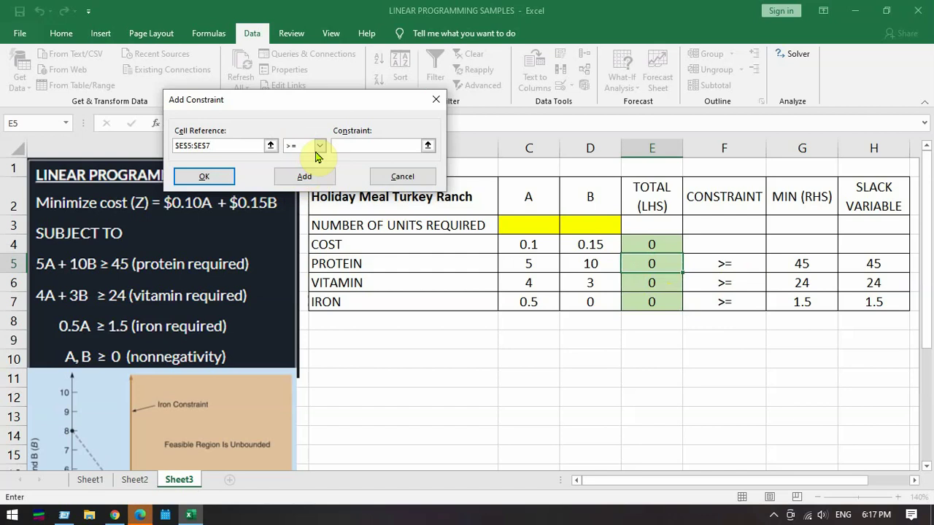
pyautogui.click(339, 146)
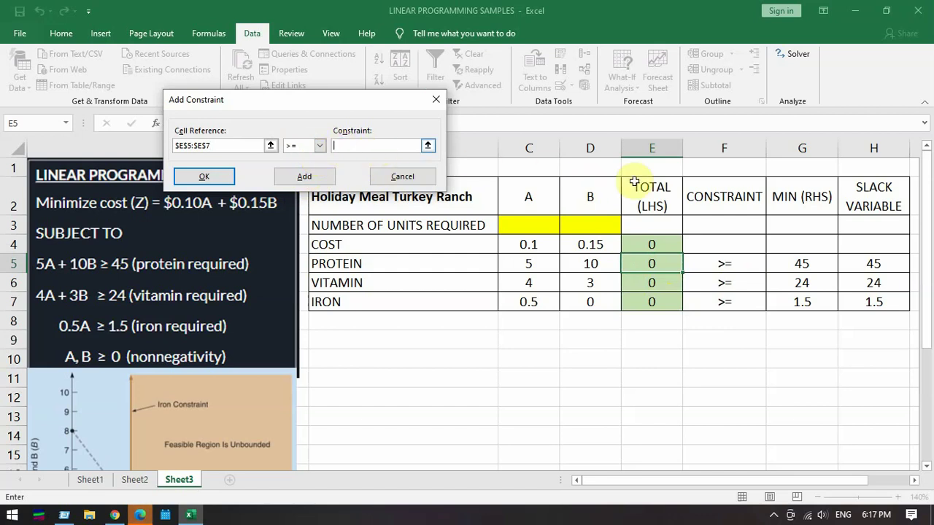
pyautogui.moveTo(810, 262); pyautogui.dragTo(810, 301)
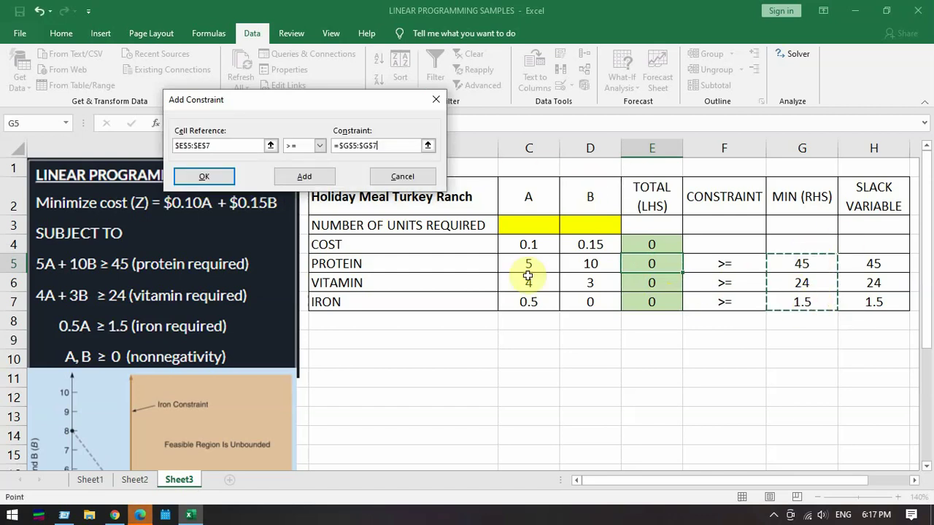
pyautogui.click(216, 181)
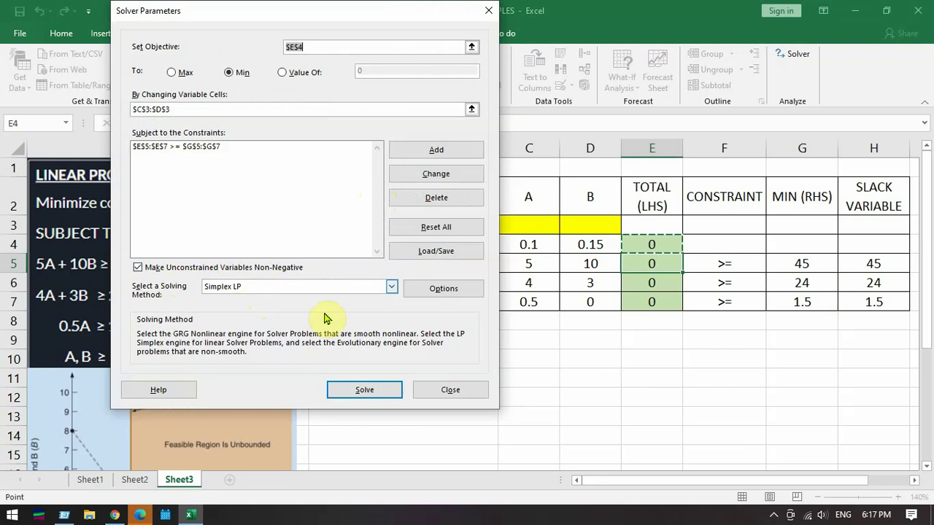
# - Solve the cost minimization with Simplex LP, keep the Solver solution, and review the resulting totals in E4:E7
pyautogui.click(364, 392)
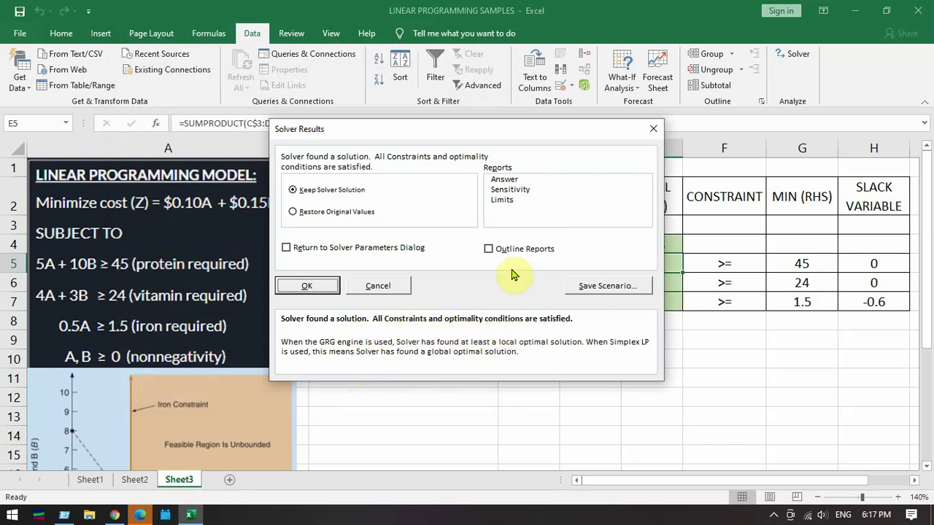
pyautogui.moveTo(510, 133); pyautogui.dragTo(534, 266)
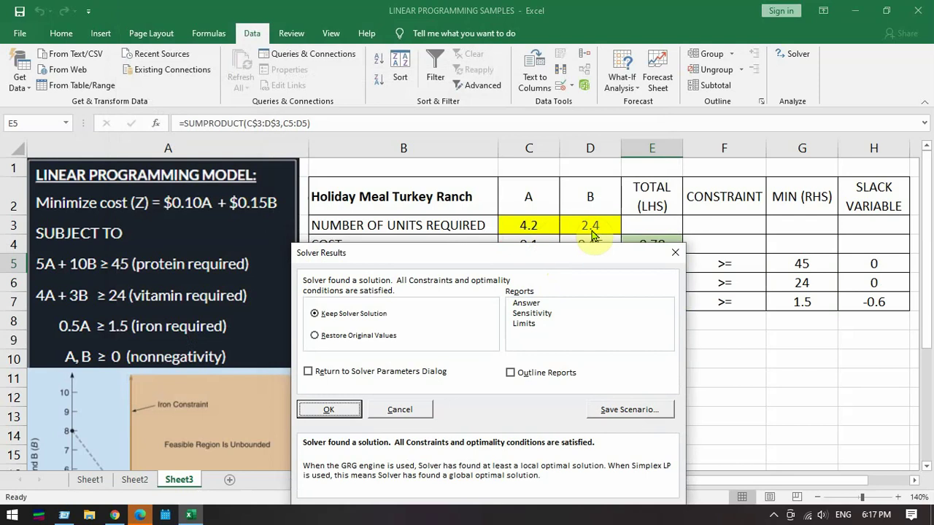
pyautogui.moveTo(595, 255); pyautogui.dragTo(333, 162)
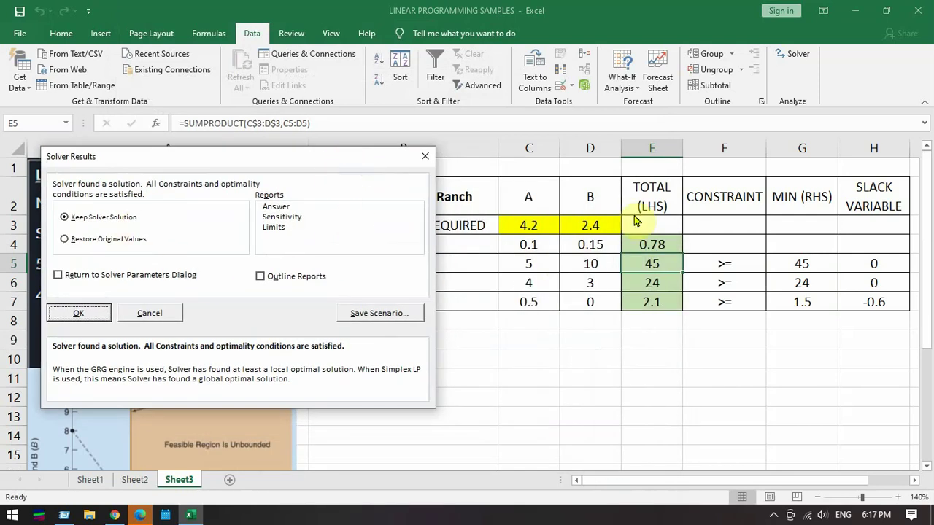
pyautogui.click(76, 315)
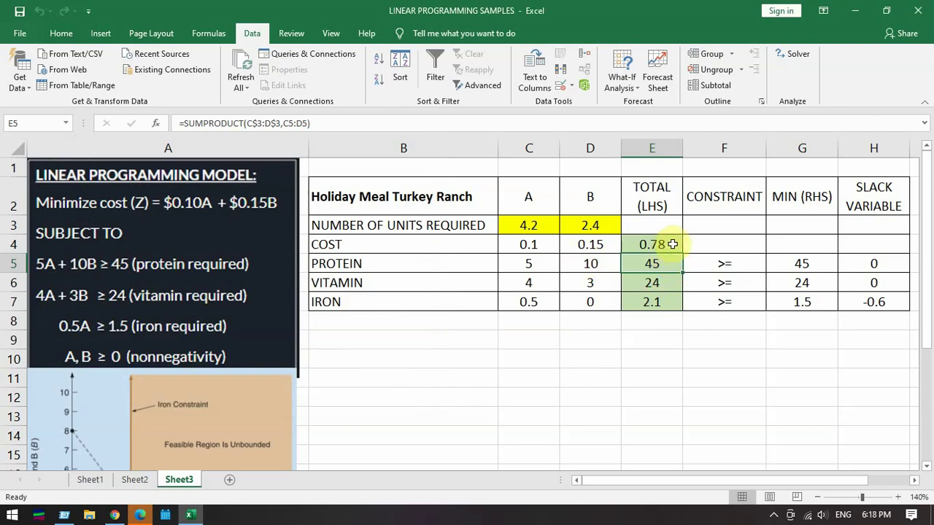
pyautogui.moveTo(673, 249); pyautogui.dragTo(671, 305)
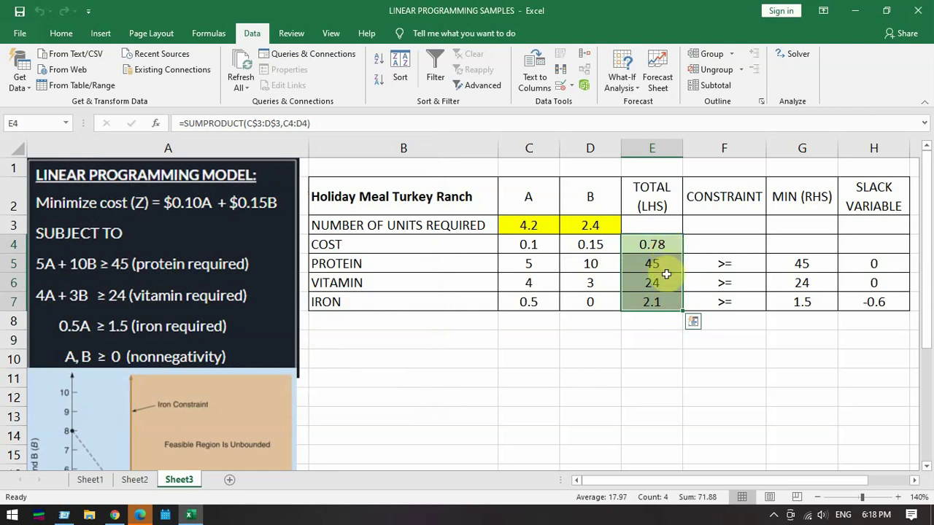
pyautogui.click(665, 248)
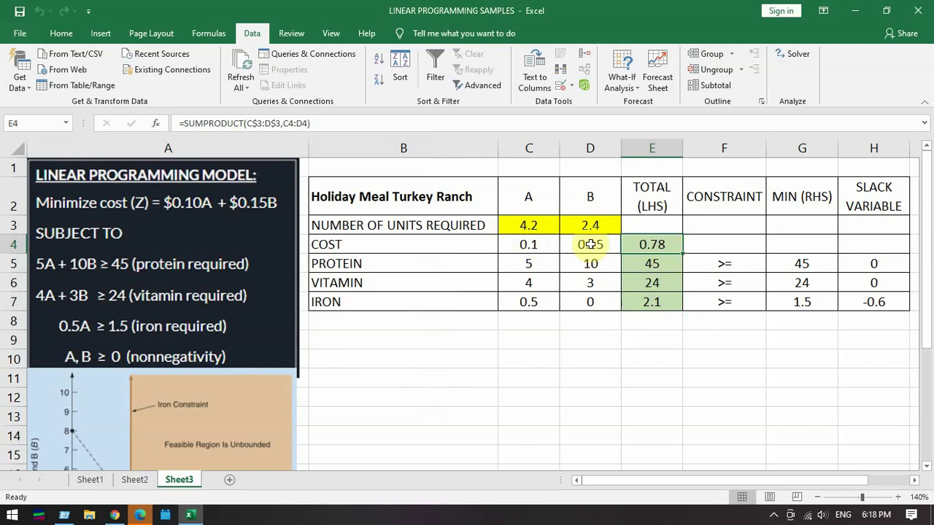
# - Enter the labels "POINT A:", "A" and "B" in cells B9 to B11 below the table
pyautogui.click(418, 335)
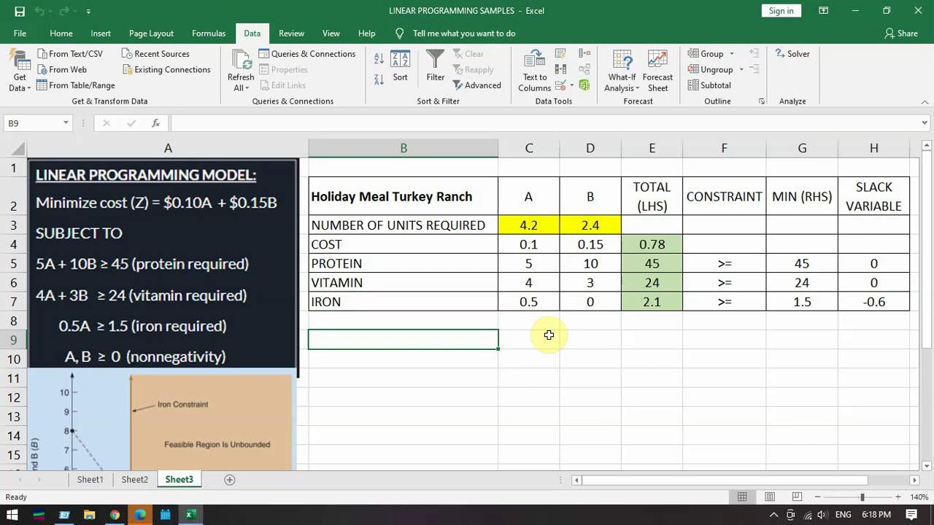
pyautogui.write('POI')
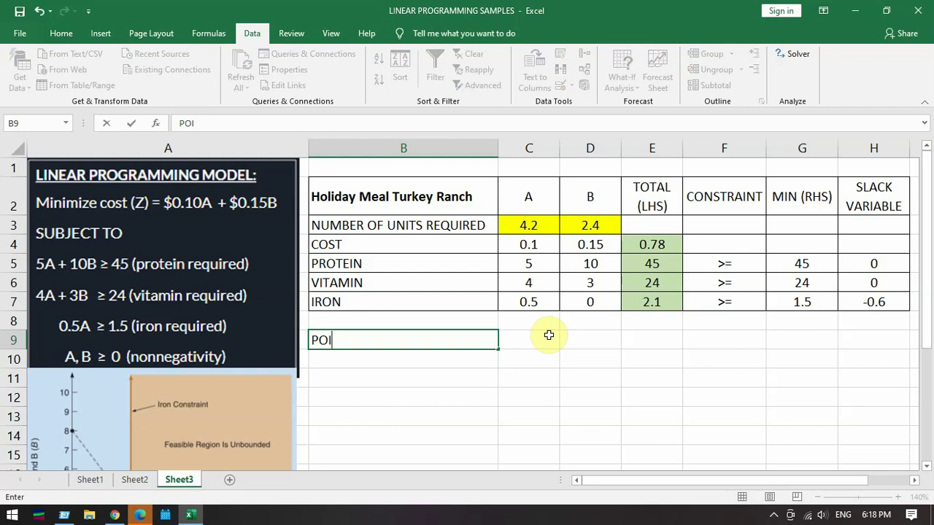
pyautogui.write('NT A')
pyautogui.write(':')
pyautogui.press('Return')
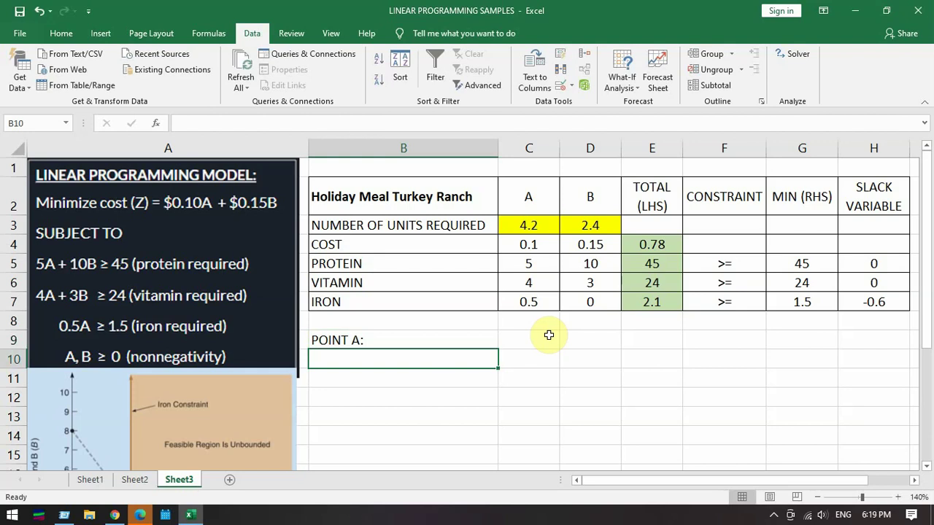
pyautogui.write('A')
pyautogui.press('Return')
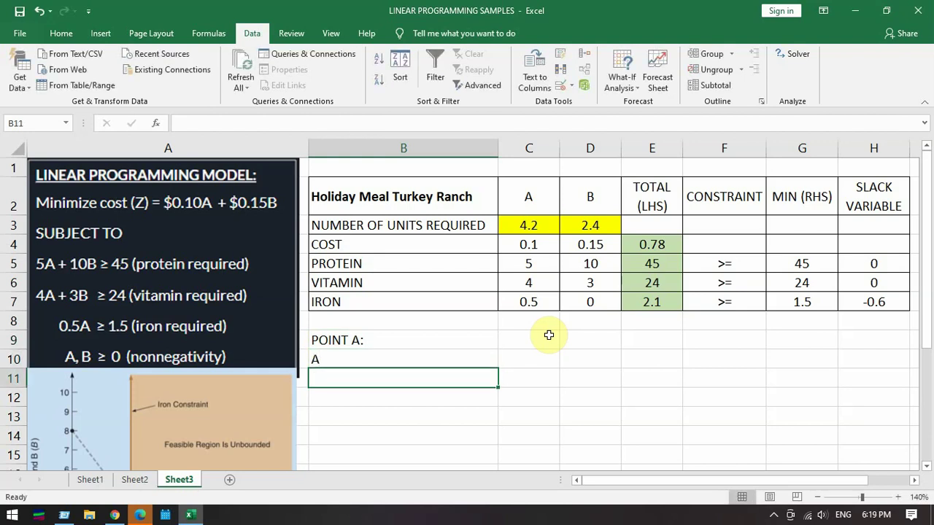
pyautogui.write('B')
pyautogui.press('Return')
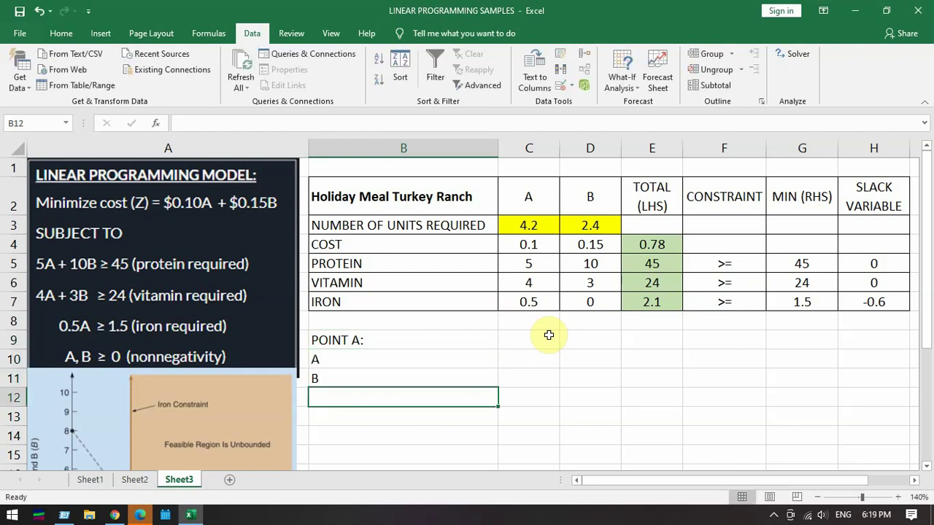
# - Right-align cells B9:B23, including the new point labels
pyautogui.moveTo(448, 337); pyautogui.dragTo(479, 495)
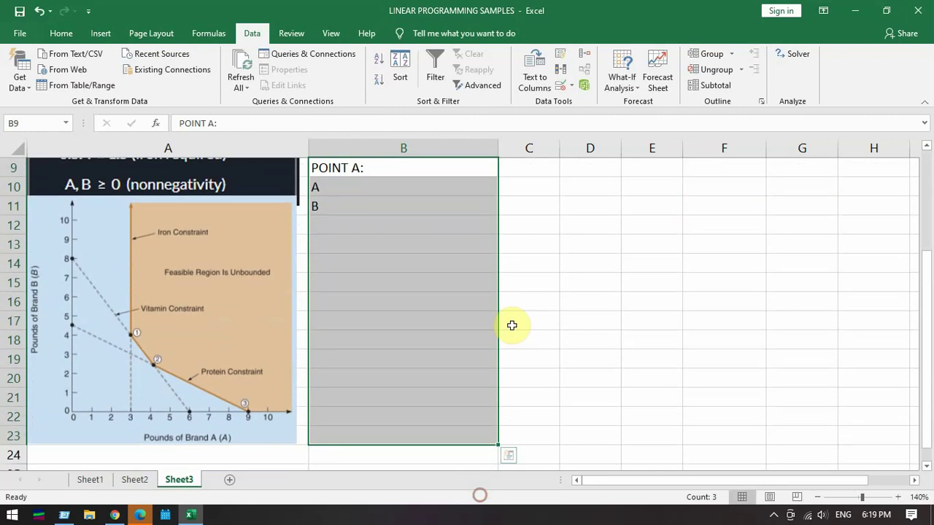
pyautogui.click(60, 31)
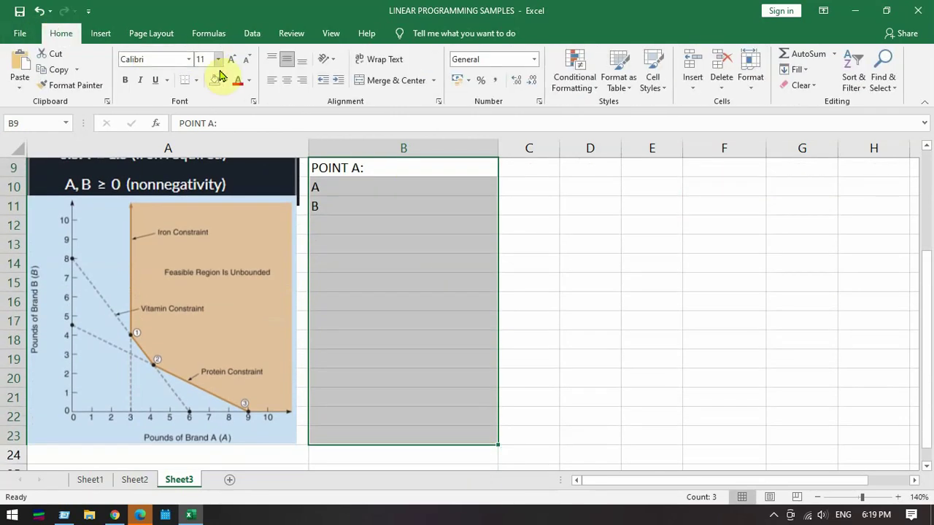
pyautogui.click(302, 79)
pyautogui.scroll(3, 778, 297)
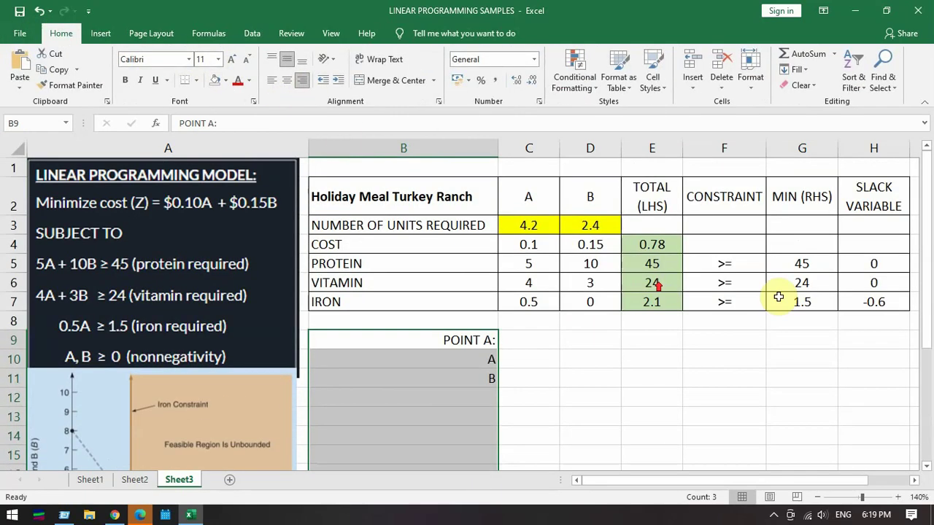
# - Extend the label in B9 to read "POINT A (PROTEIN & VITAMIN):"
pyautogui.click(553, 341)
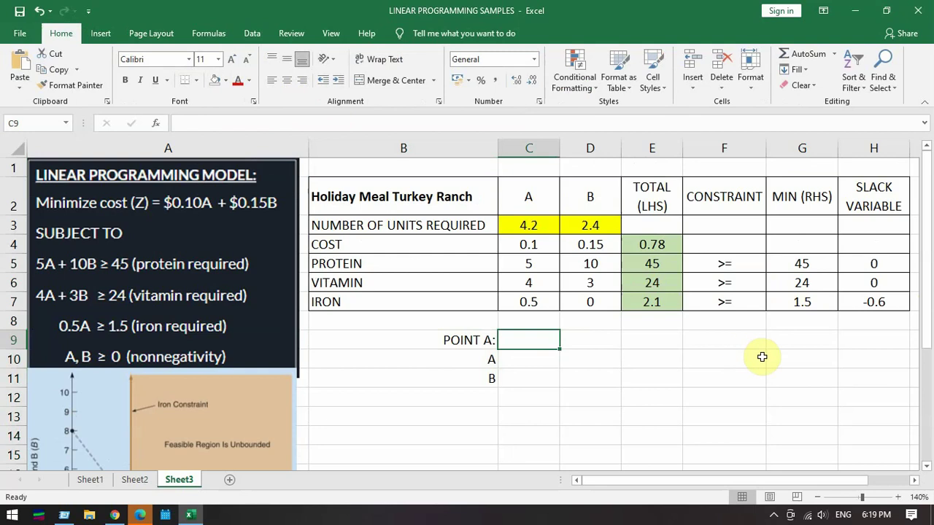
pyautogui.press('Return')
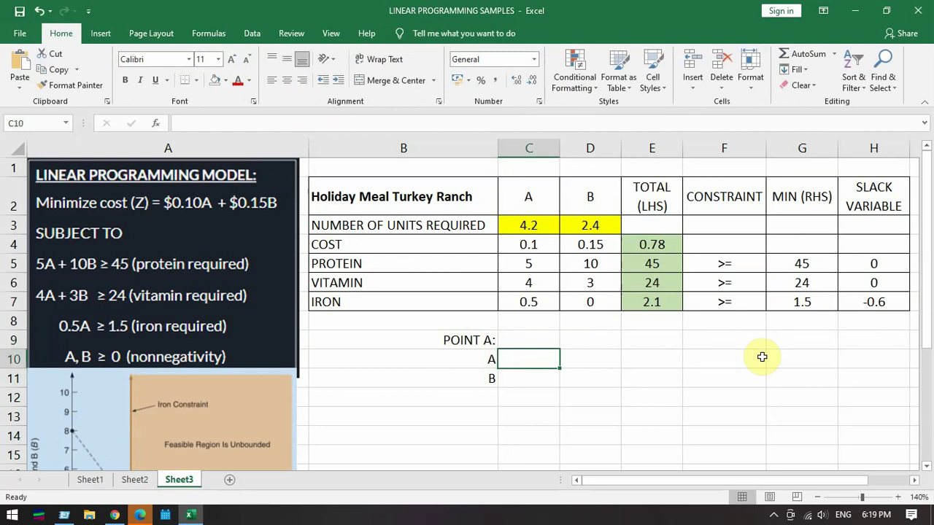
pyautogui.press('Up')
pyautogui.press('Left')
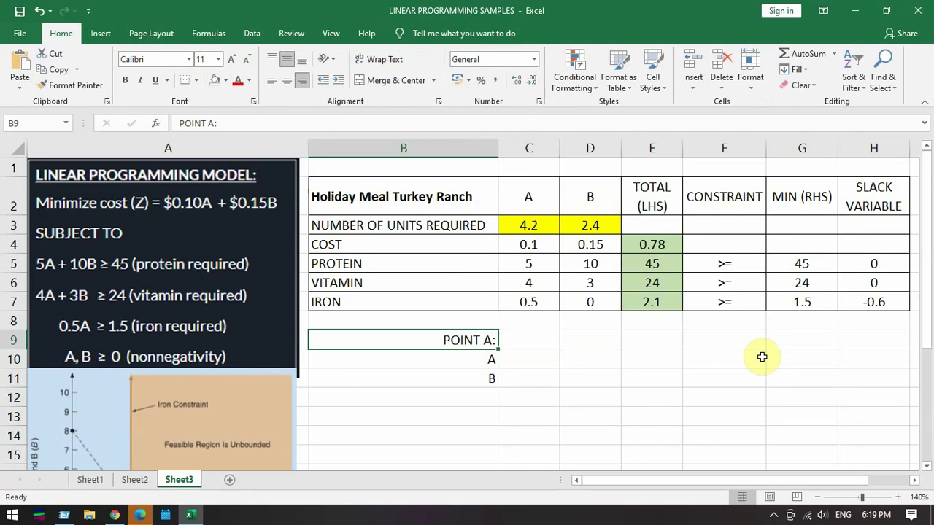
pyautogui.click(211, 124)
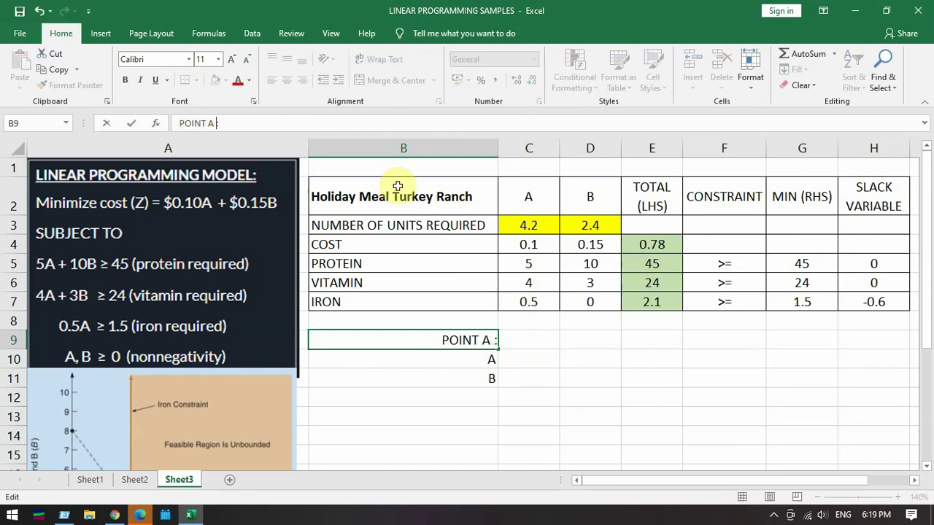
pyautogui.write('(')
pyautogui.write('PROTEN')
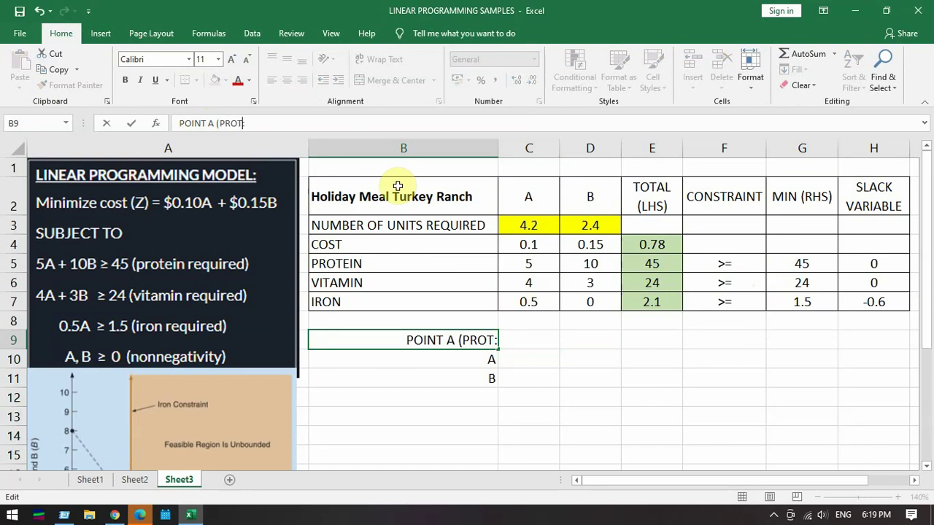
pyautogui.press('BackSpace')
pyautogui.write('IN ')
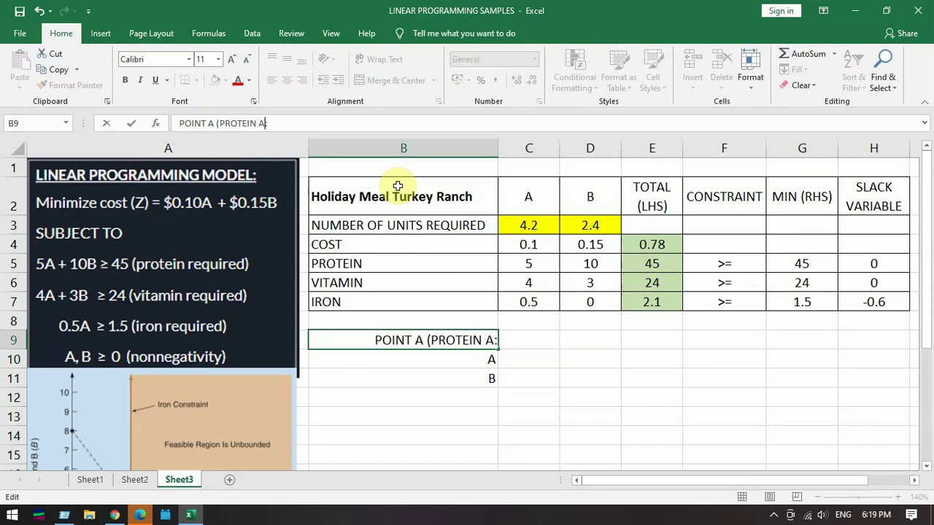
pyautogui.write('& VITAMIN')
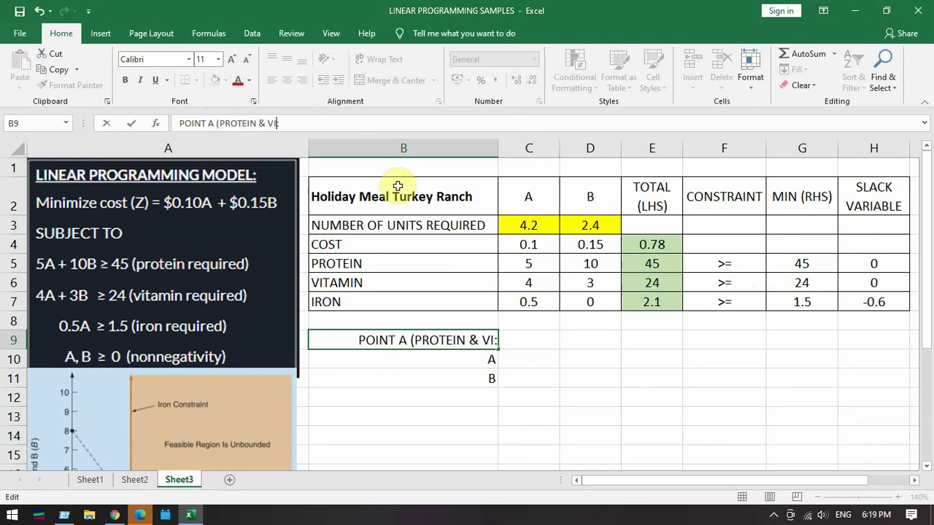
pyautogui.write('):')
pyautogui.press('Return')
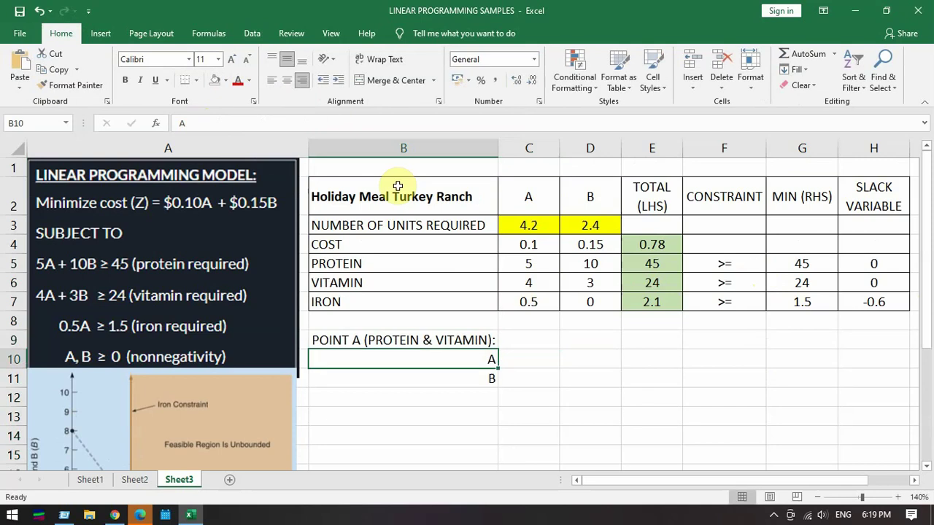
# - Enter the array formula =MMULT(MINVERSE(C5:D6),G5:G6) across C10:C11 to solve the protein and vitamin constraints for A and B
pyautogui.press('Right')
pyautogui.hotkey('shift', 'Down')
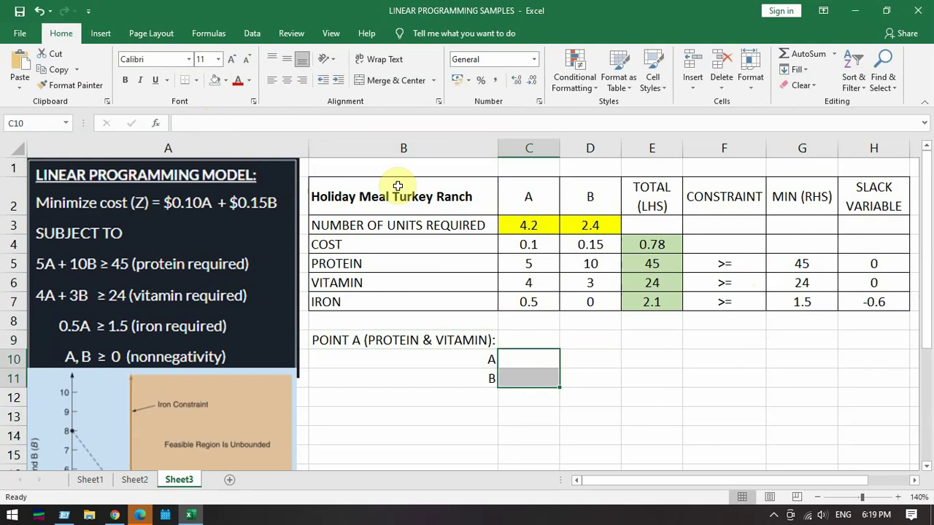
pyautogui.write('=M')
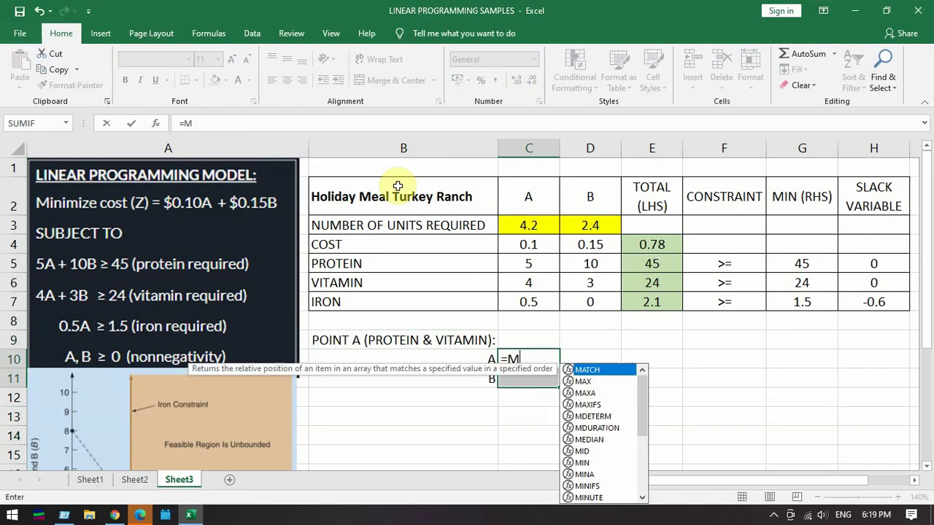
pyautogui.write('UL')
pyautogui.press('BackSpace')
pyautogui.press('BackSpace')
pyautogui.write('M')
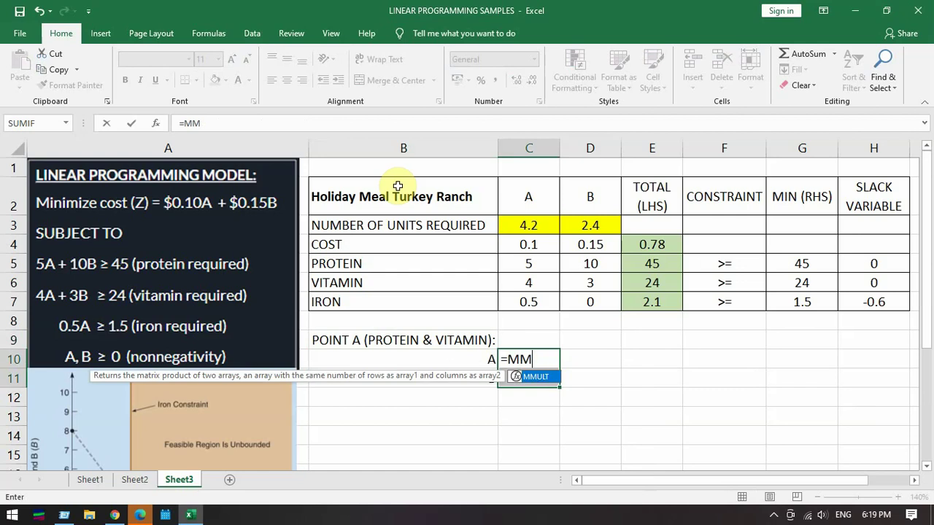
pyautogui.write('ULT(MINVERSE(')
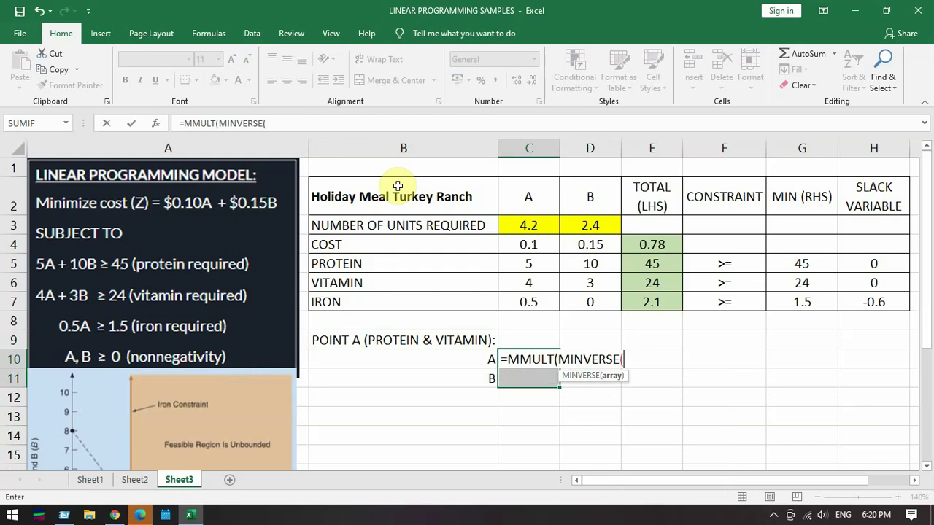
pyautogui.moveTo(528, 263); pyautogui.dragTo(588, 279)
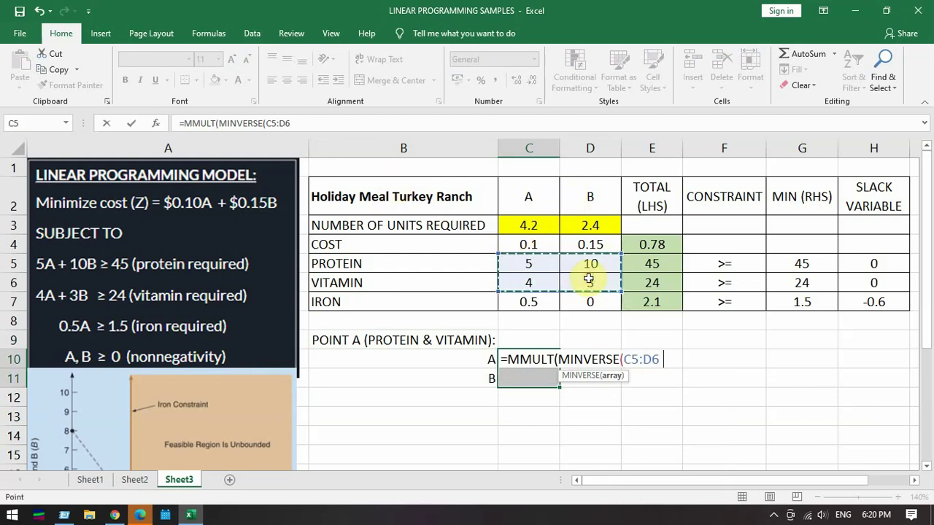
pyautogui.write('),')
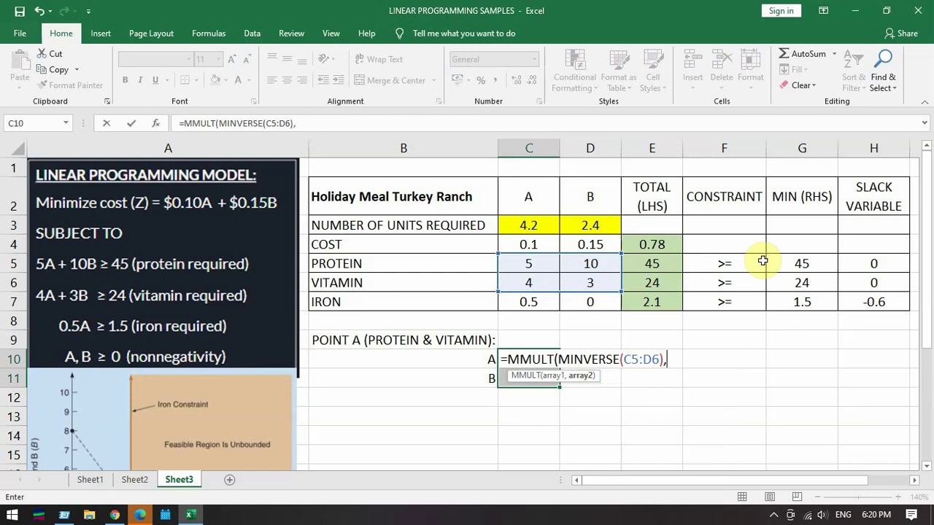
pyautogui.click(823, 264)
pyautogui.moveTo(823, 264); pyautogui.dragTo(825, 283)
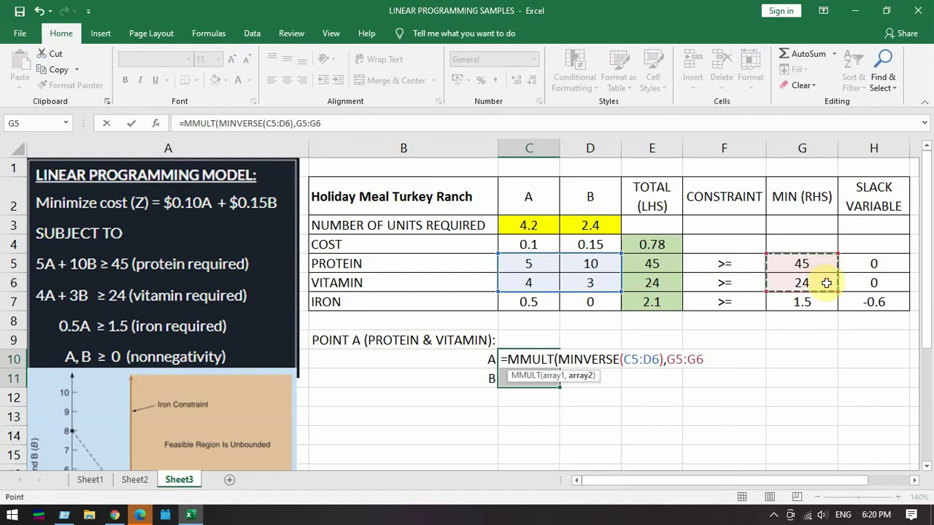
pyautogui.write(')')
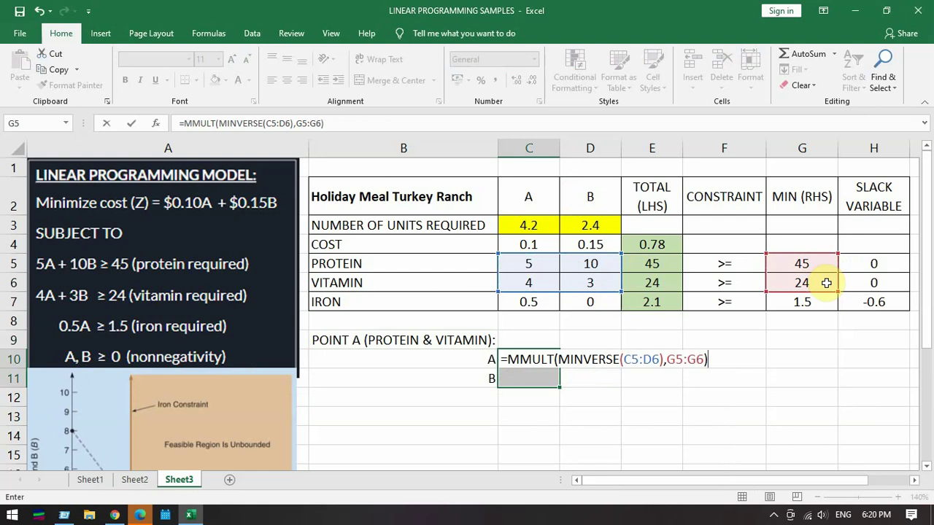
pyautogui.hotkey('ctrl', 'shift', 'Return')
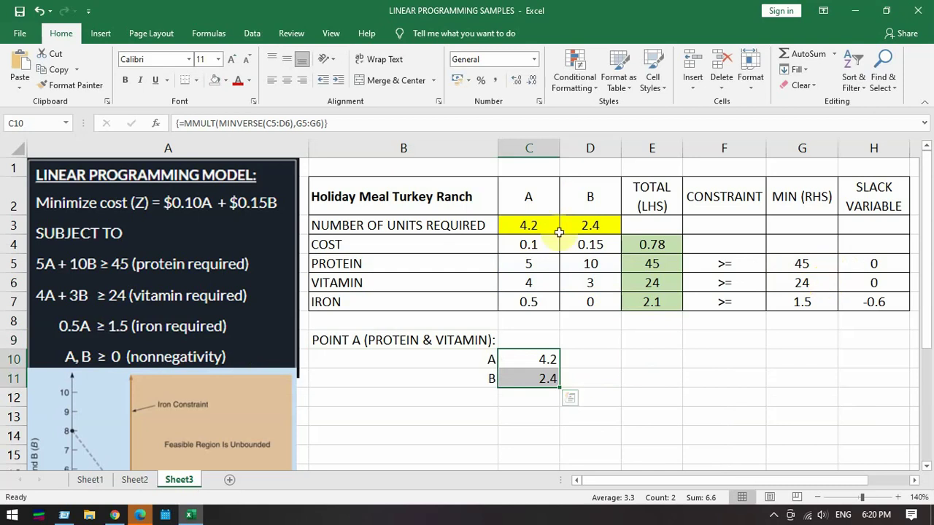
# - Compare the Point A values in C10:C11 with the Solver's units required in C3:D3
pyautogui.moveTo(527, 224); pyautogui.dragTo(587, 226)
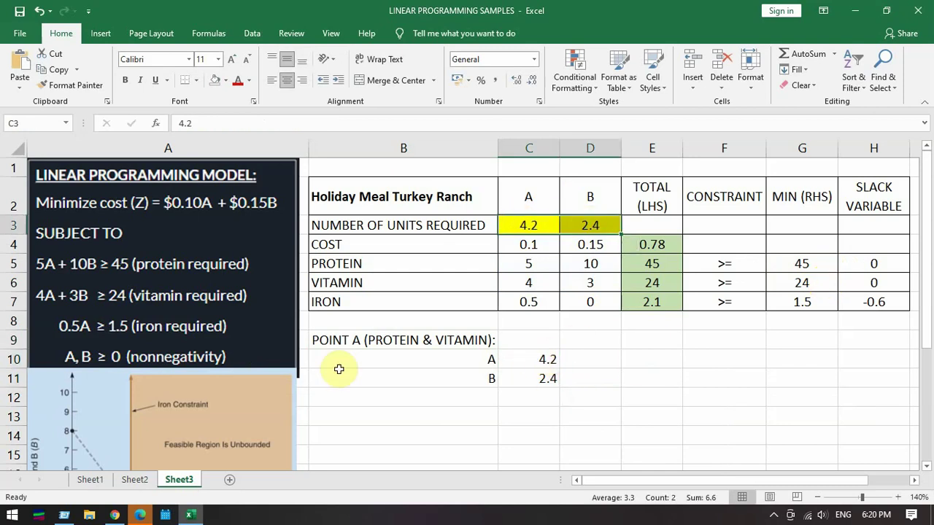
pyautogui.moveTo(396, 343); pyautogui.dragTo(511, 375)
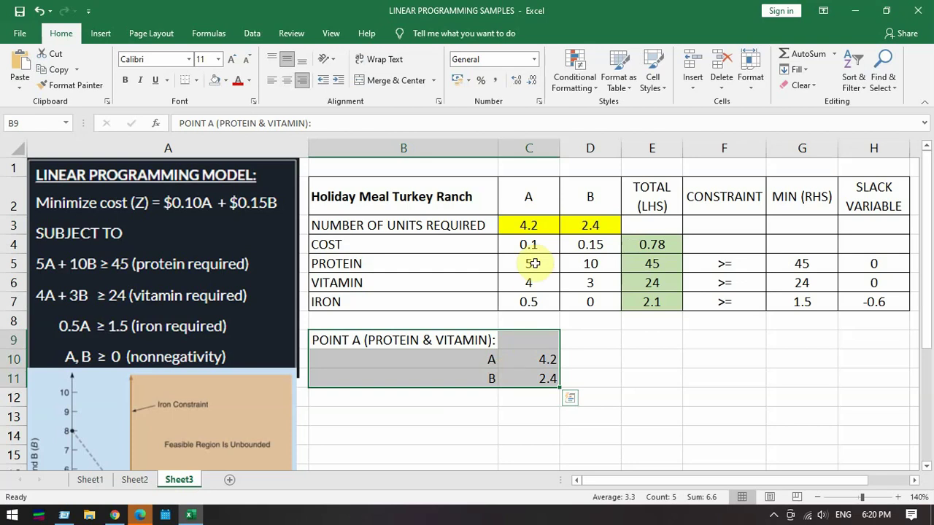
pyautogui.moveTo(551, 228); pyautogui.dragTo(577, 228)
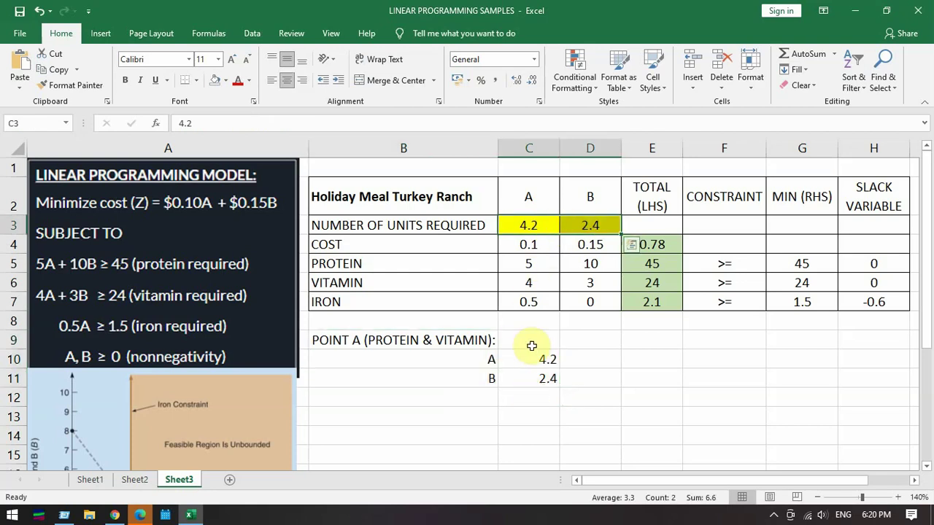
pyautogui.click(546, 381)
pyautogui.click(486, 402)
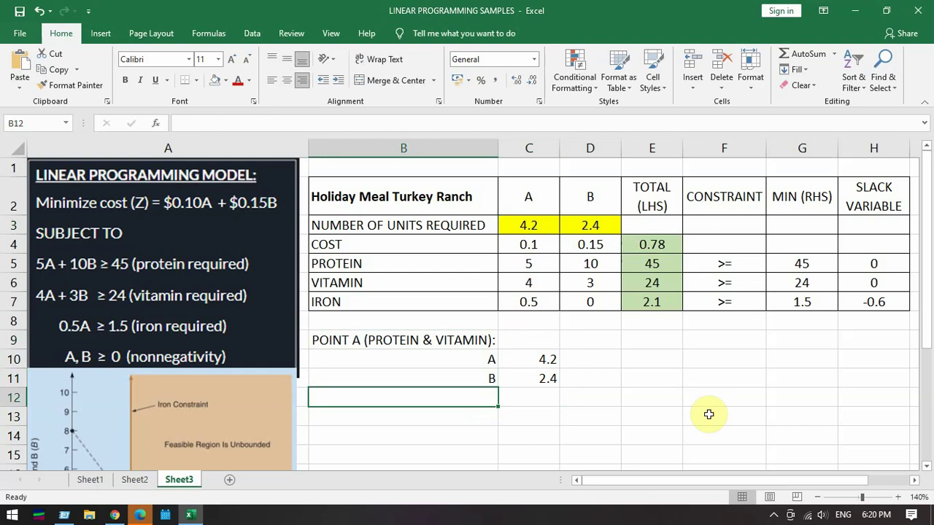
# - Enter the label PROFIT in B12, below the Point A values
pyautogui.write('P')
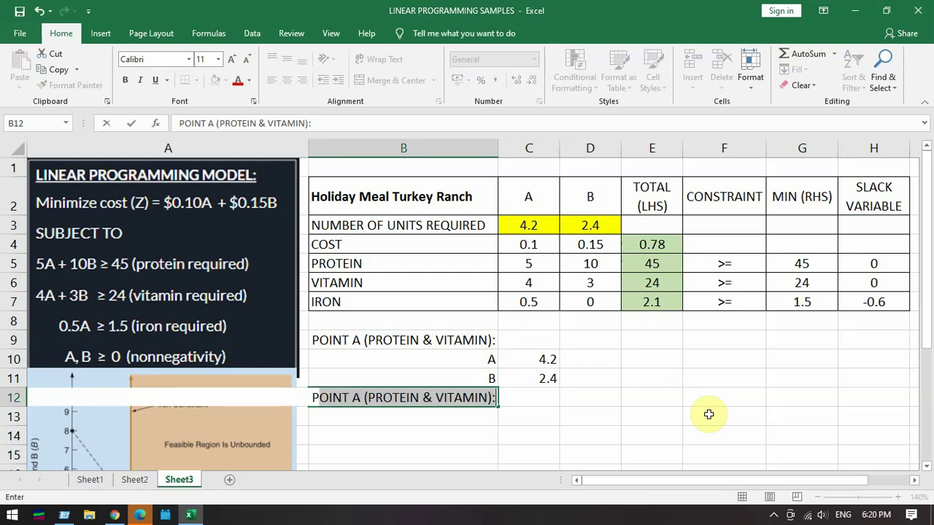
pyautogui.write('ROFIT')
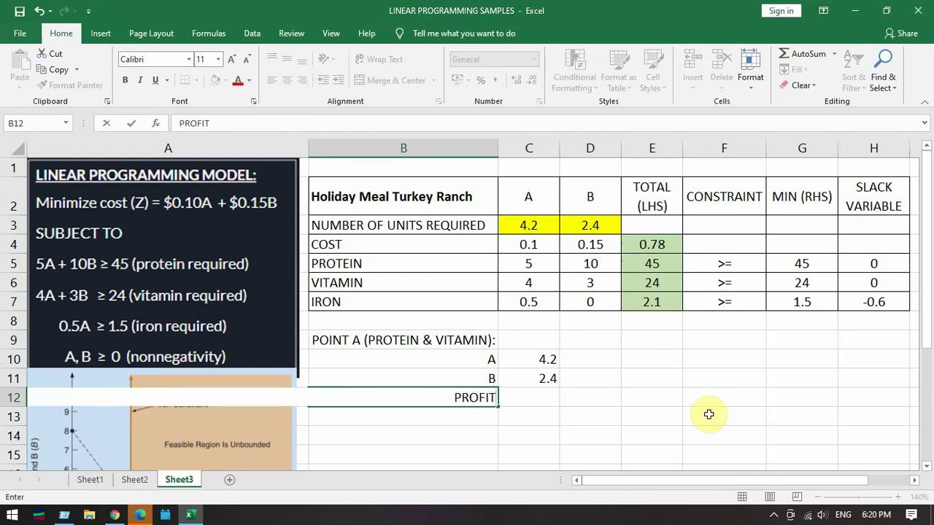
pyautogui.press('Tab')
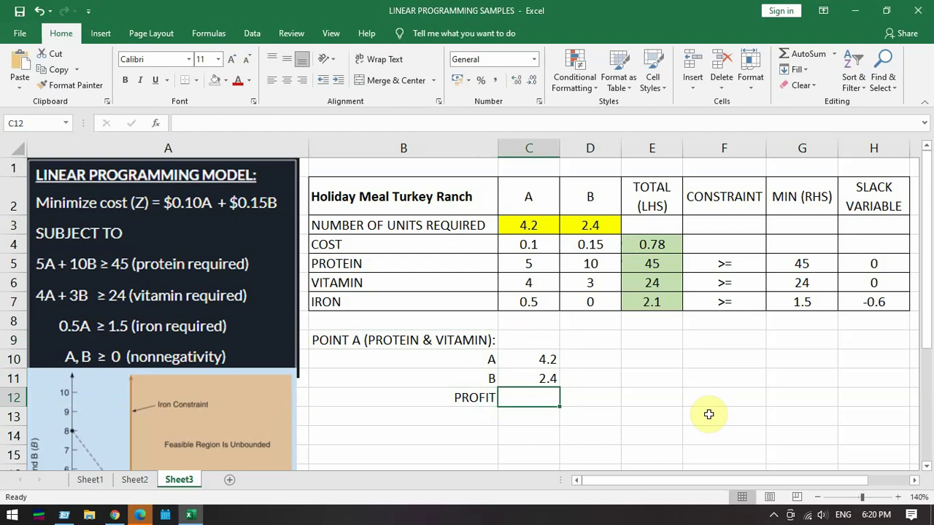
# - Enter the formula =C10*C4+C11*D4 in C12 to compute the objective value at Point A
pyautogui.write('=')
pyautogui.press('Up')
pyautogui.press('Up')
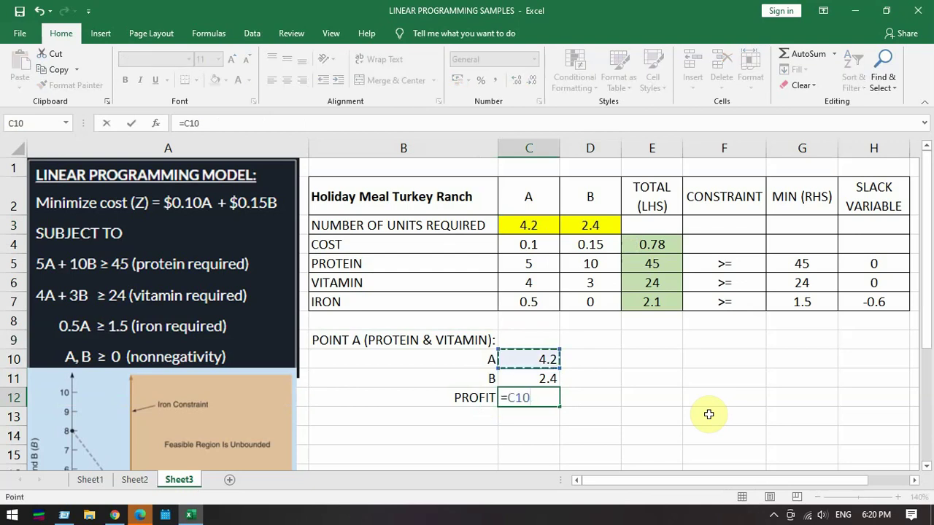
pyautogui.write('*')
pyautogui.click(536, 244)
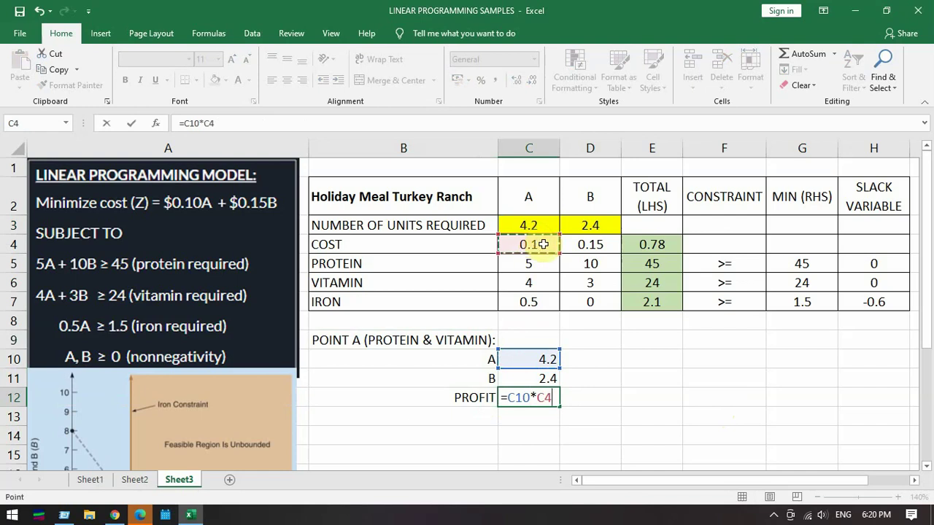
pyautogui.write('+')
pyautogui.click(544, 379)
pyautogui.write('*')
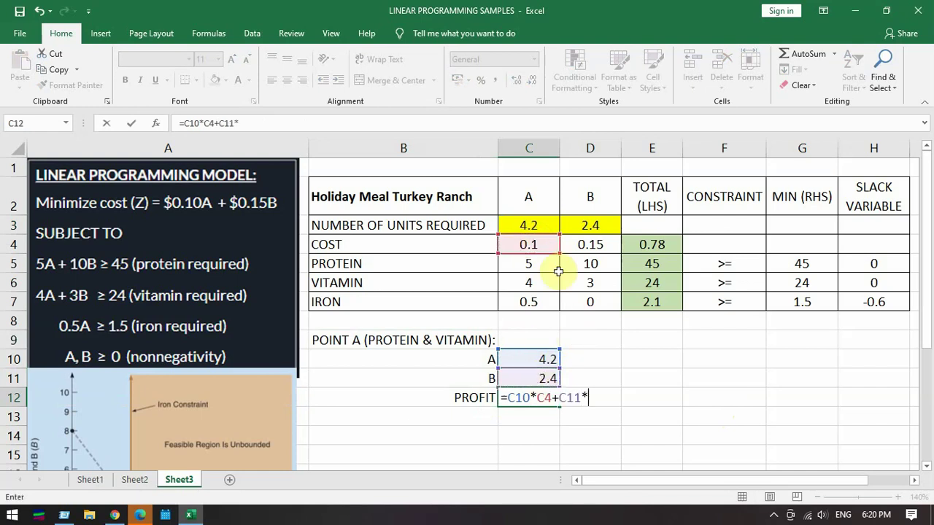
pyautogui.click(592, 245)
pyautogui.press('Return')
# - Change the label in B12 to COST
pyautogui.click(438, 416)
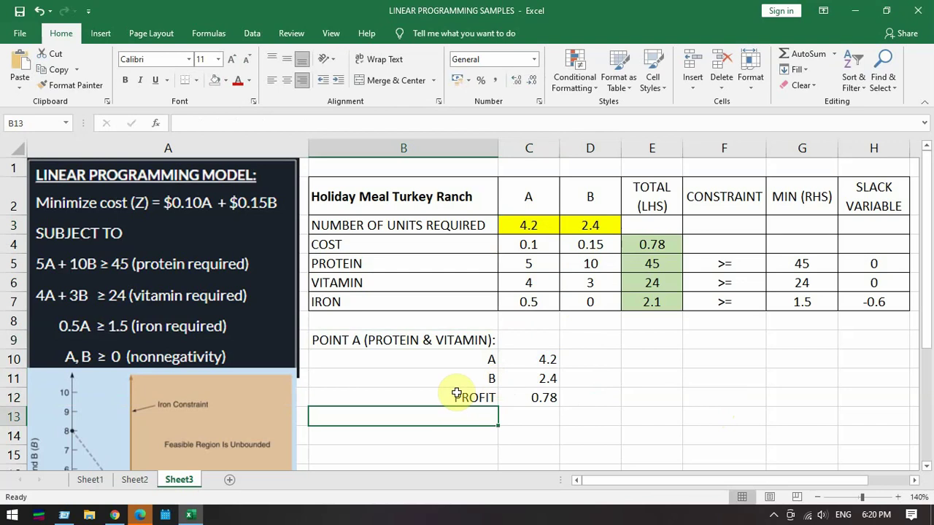
pyautogui.click(456, 394)
pyautogui.write('COS')
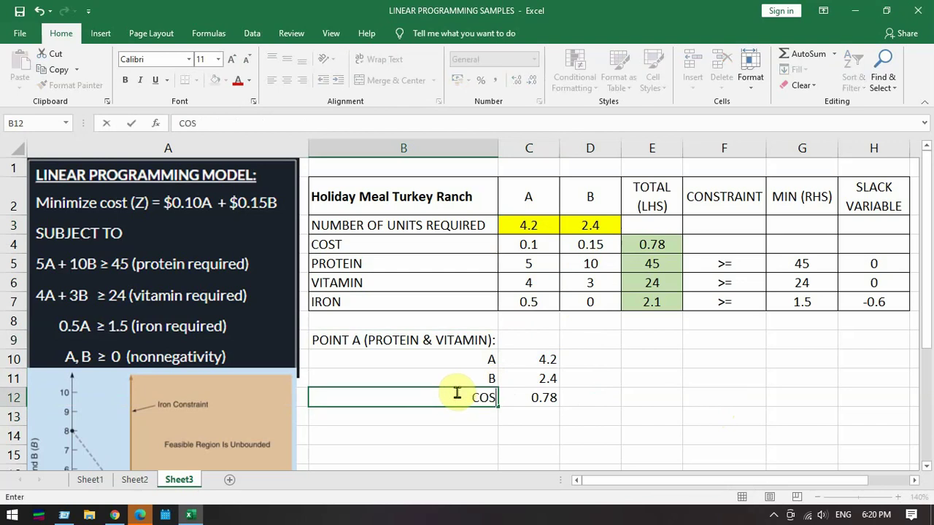
pyautogui.write('Y')
pyautogui.press('BackSpace')
pyautogui.write('T')
pyautogui.press('Return')
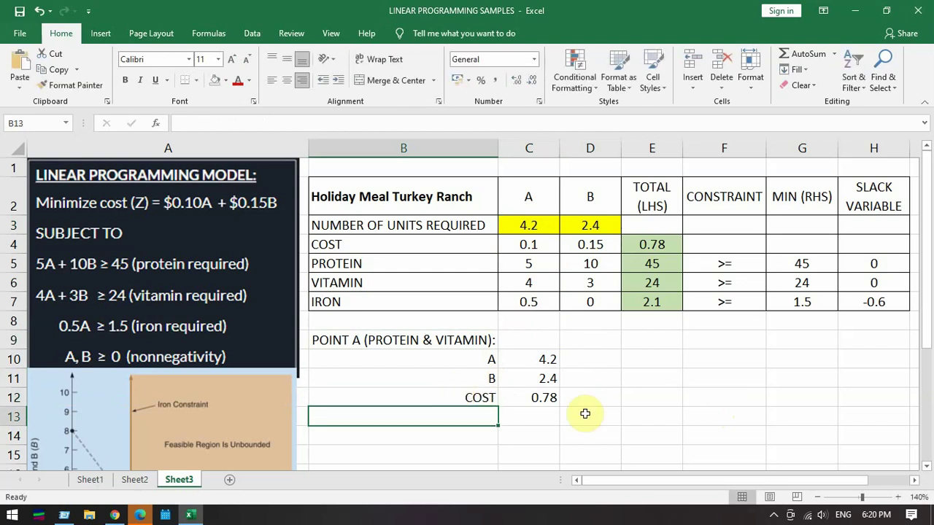
pyautogui.click(548, 396)
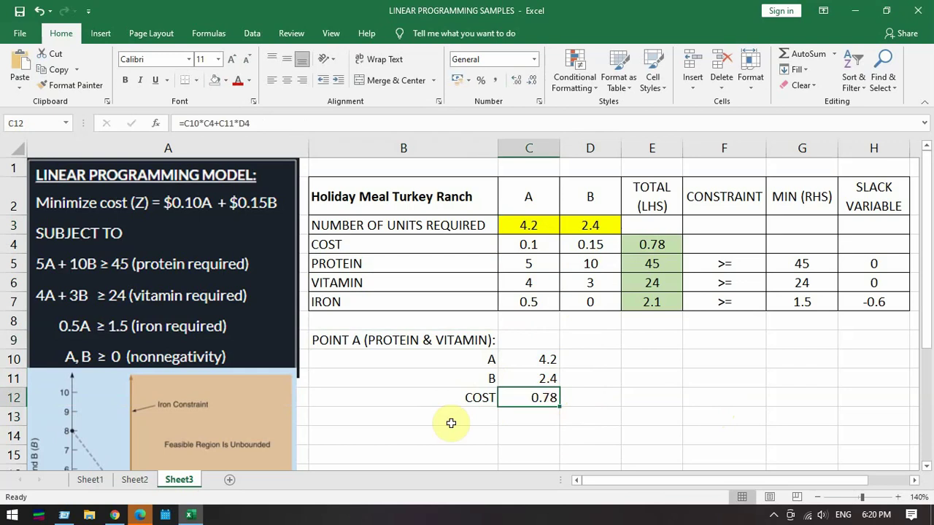
# - Enter the heading "POINT B (VITAMIN & IRON):" in B13
pyautogui.click(410, 423)
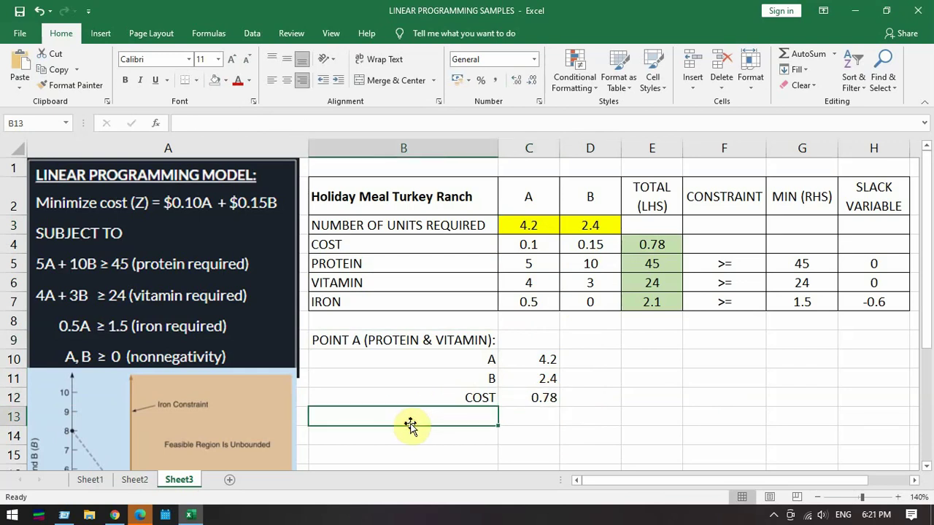
pyautogui.write('POIN')
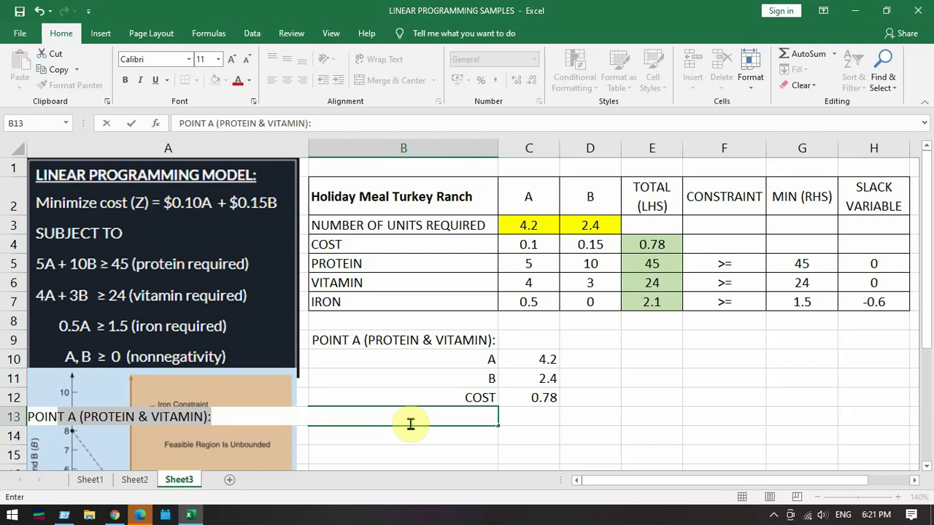
pyautogui.write('T B ')
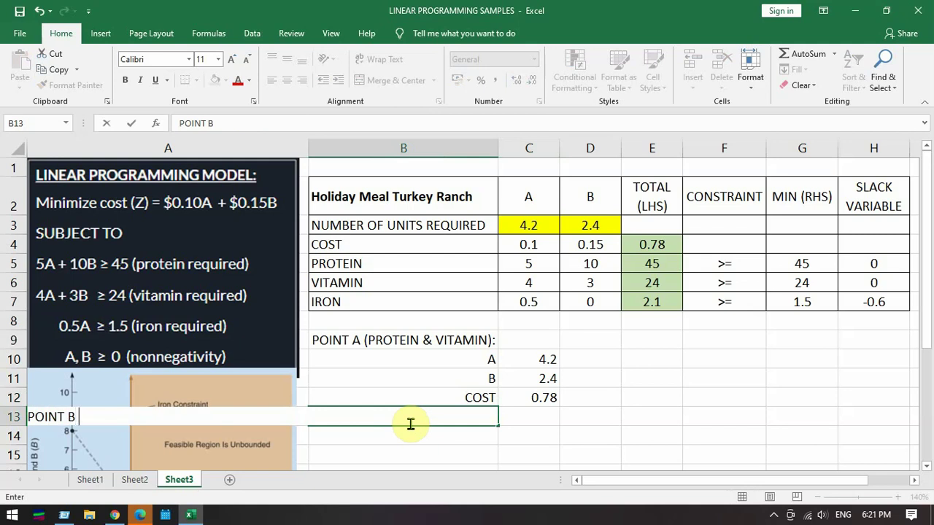
pyautogui.write('(VITAMIN &')
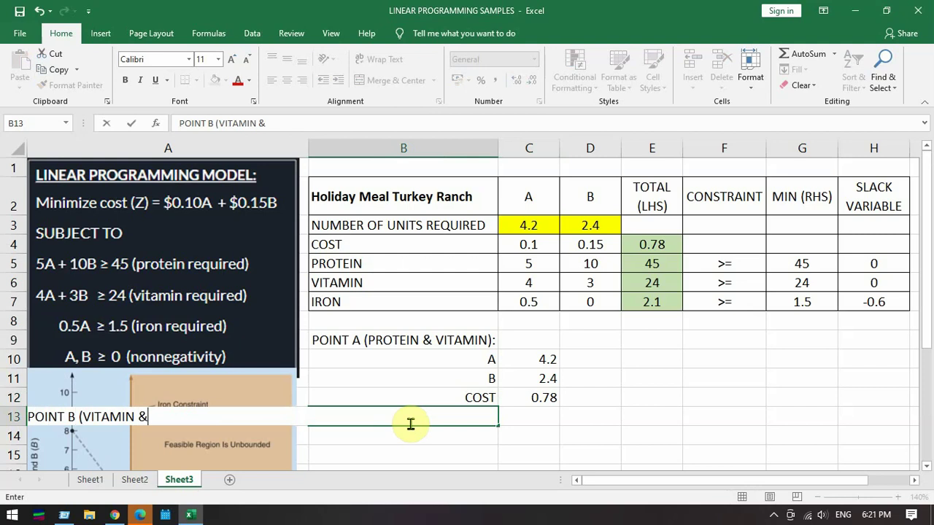
pyautogui.write(' IRON):')
pyautogui.press('Tab')
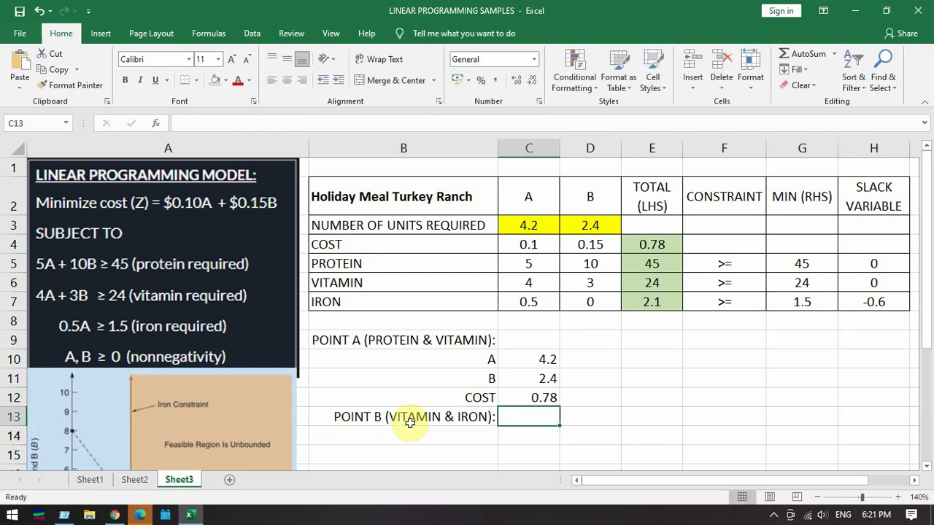
# - Label B14 as A and B15 as B under the Point B heading
pyautogui.press('Down')
pyautogui.press('Left')
pyautogui.write('A')
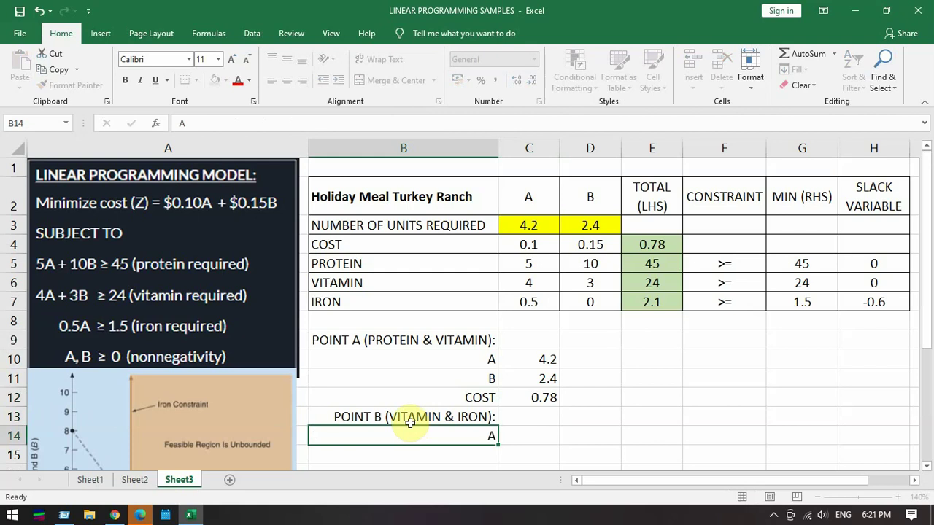
pyautogui.press('Return')
pyautogui.write('B')
pyautogui.press('Tab')
# - Enter the array formula =MMULT(MINVERSE(C6:D7),G6:G7) across C14:C15 to solve the vitamin and iron constraints
pyautogui.press('Up')
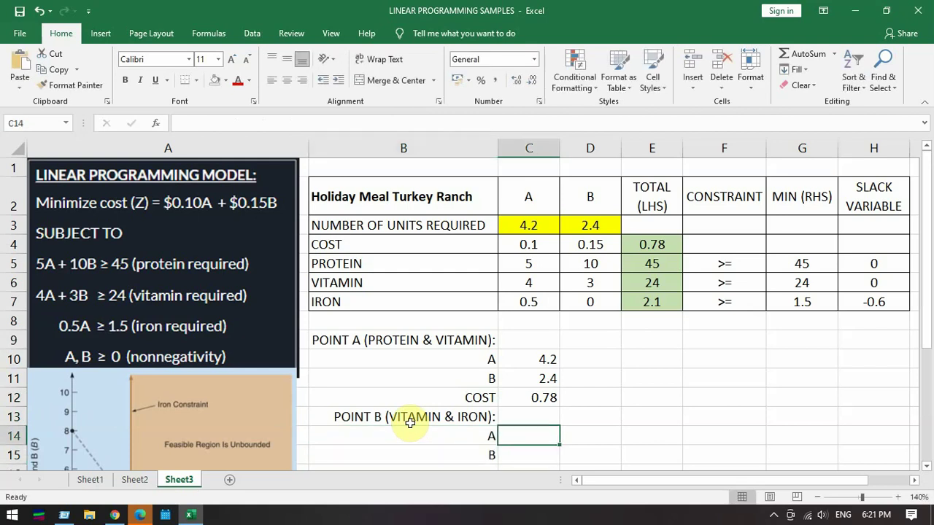
pyautogui.hotkey('shift', 'Down')
pyautogui.write('=MM')
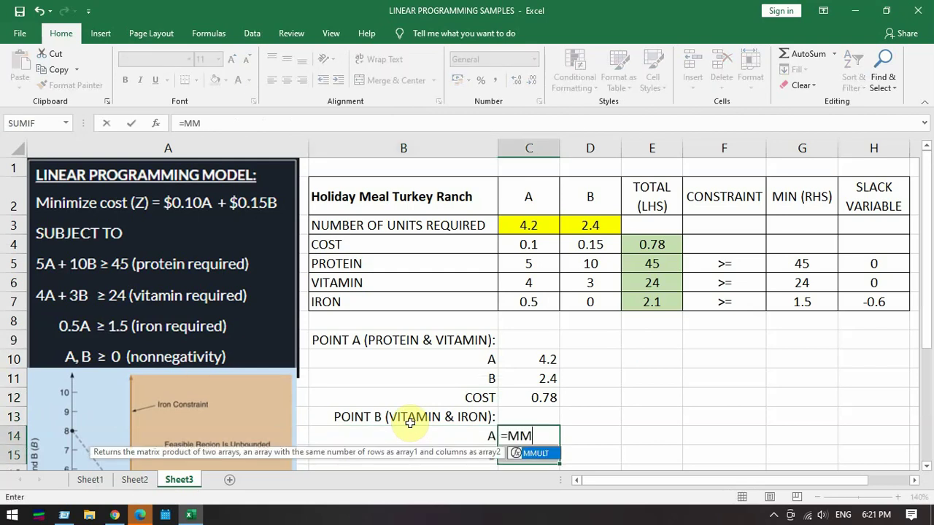
pyautogui.write('ULT(MINV')
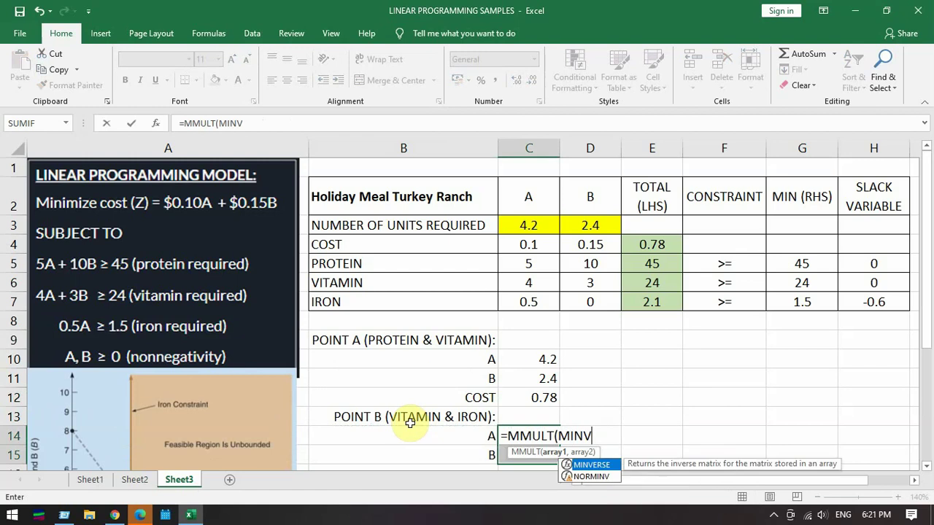
pyautogui.write('ERSE')
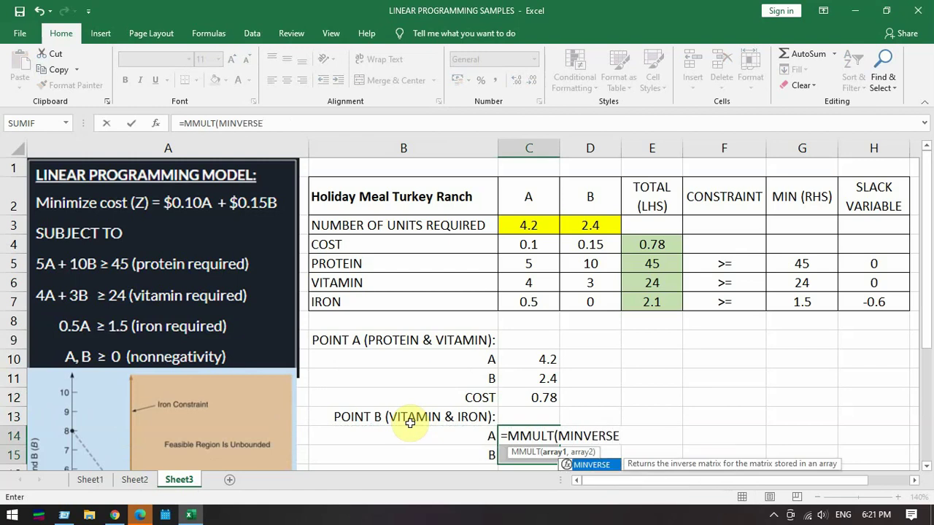
pyautogui.write('(')
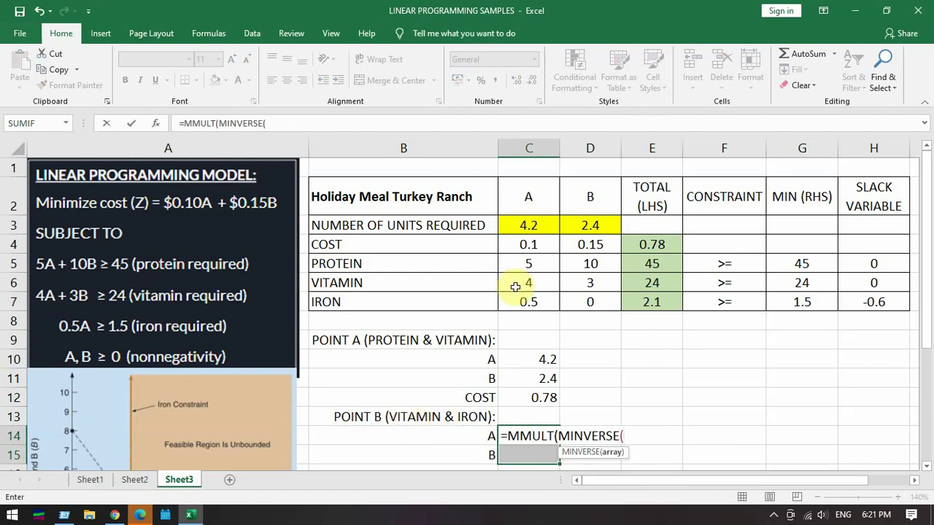
pyautogui.moveTo(520, 285); pyautogui.dragTo(578, 299)
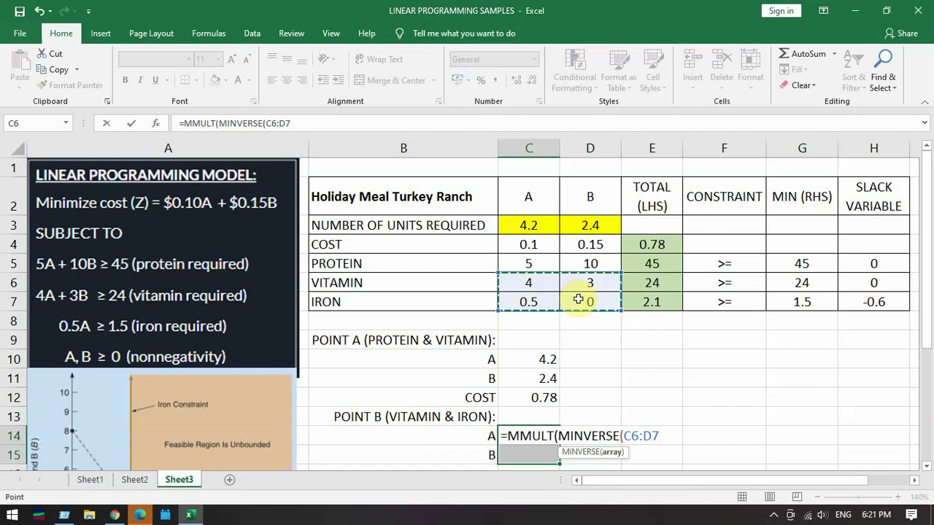
pyautogui.write('),')
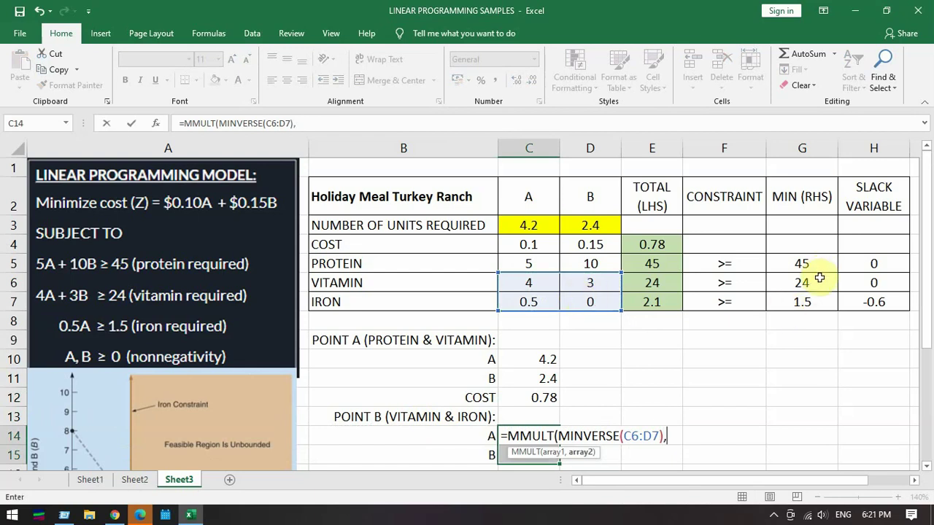
pyautogui.moveTo(820, 276); pyautogui.dragTo(819, 306)
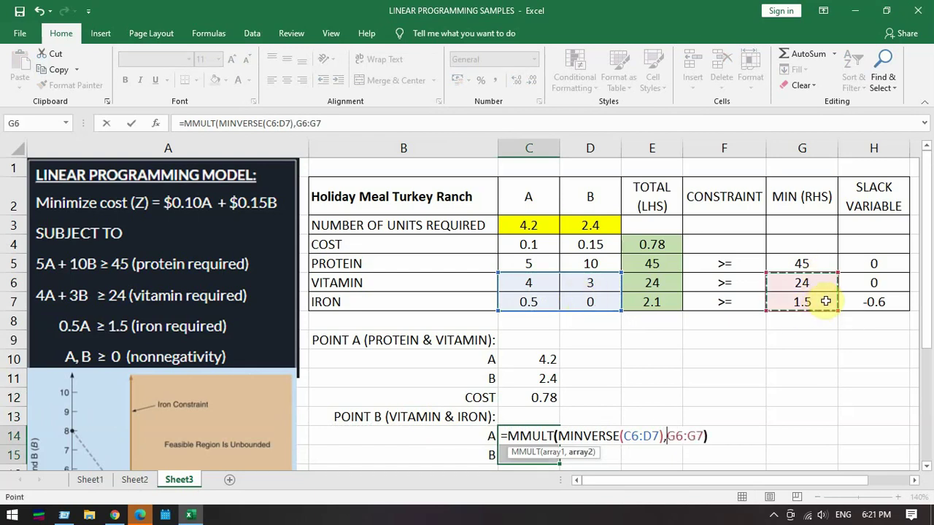
pyautogui.write(')')
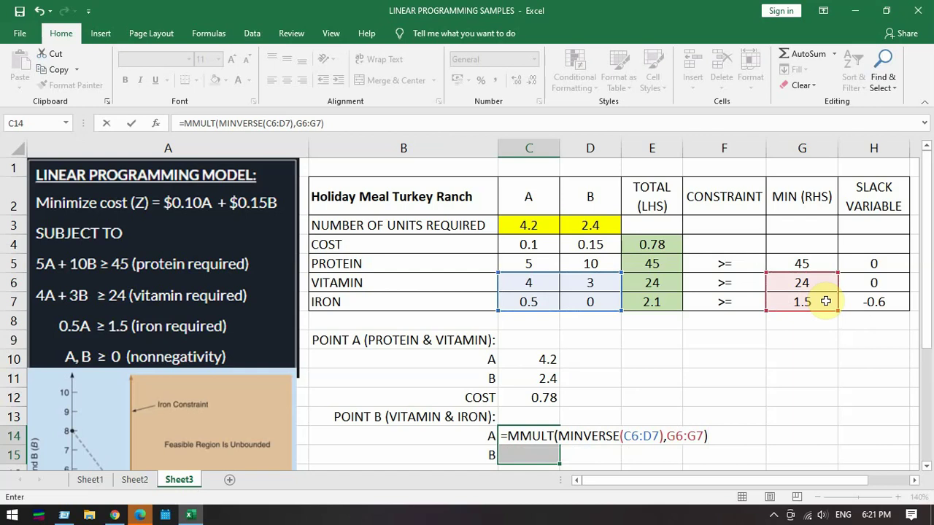
pyautogui.hotkey('ctrl', 'shift', 'Return')
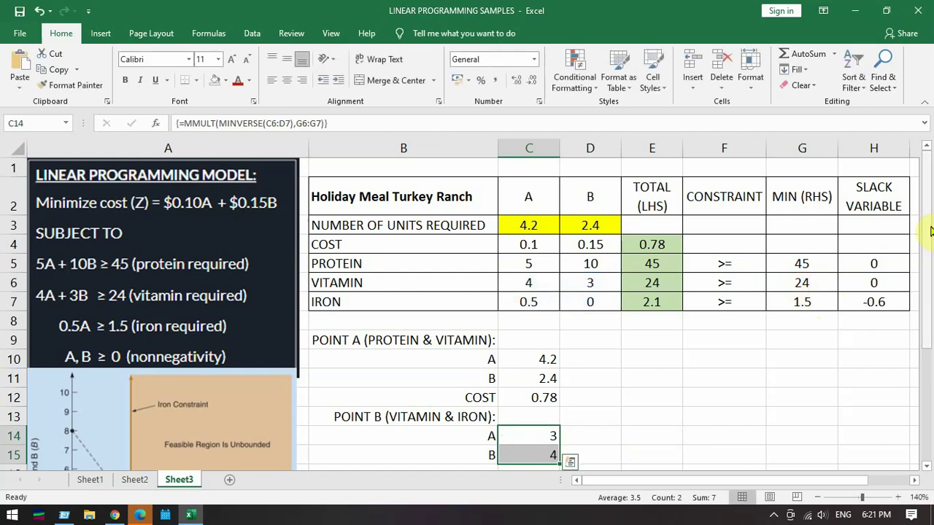
# - Copy the Point A COST label and formula from B12:C12 to B16:C16 and inspect the cell references in C16
pyautogui.scroll(-1, 928, 248)
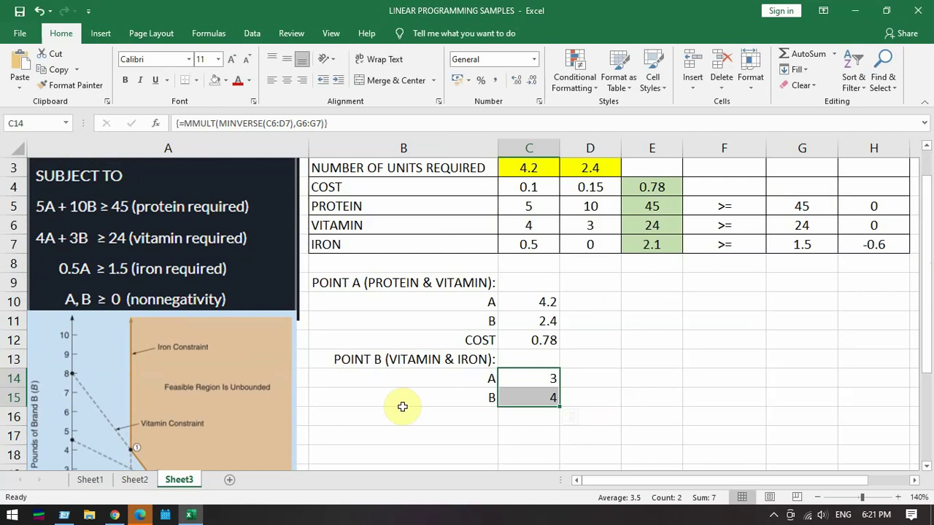
pyautogui.click(414, 359)
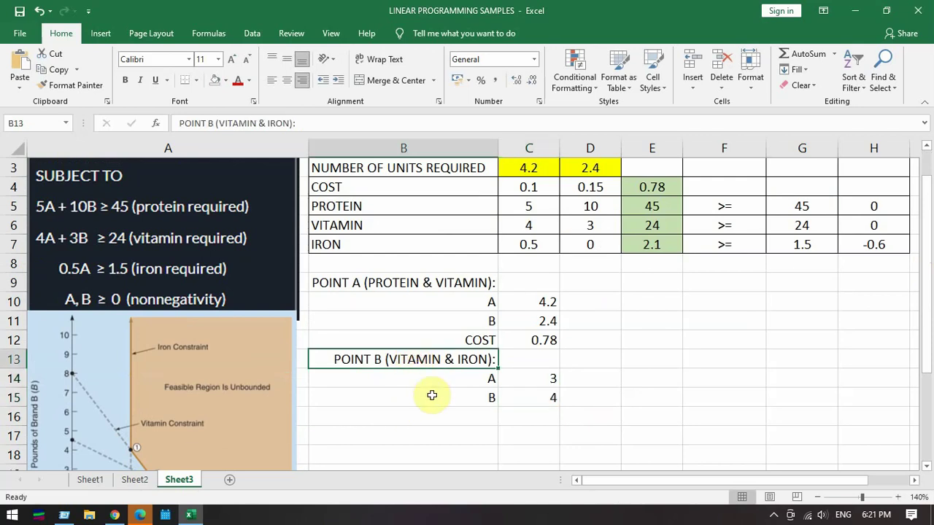
pyautogui.click(444, 421)
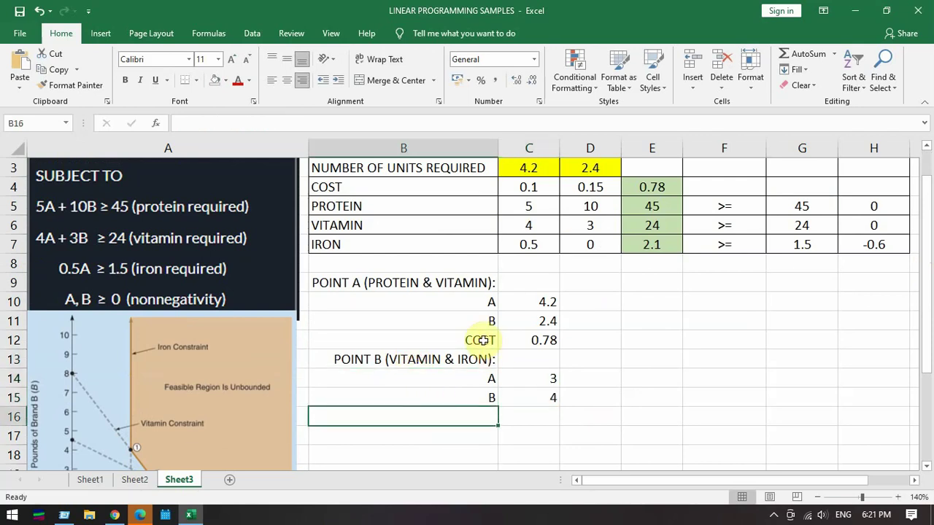
pyautogui.moveTo(484, 340); pyautogui.dragTo(546, 340)
pyautogui.hotkey('ctrl', 'c')
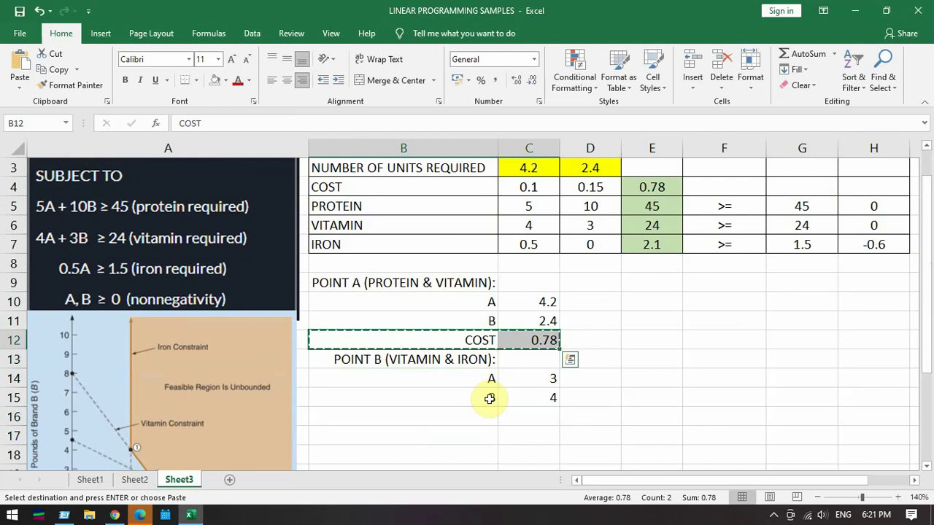
pyautogui.click(442, 416)
pyautogui.hotkey('ctrl', 'v')
pyautogui.doubleClick(540, 416)
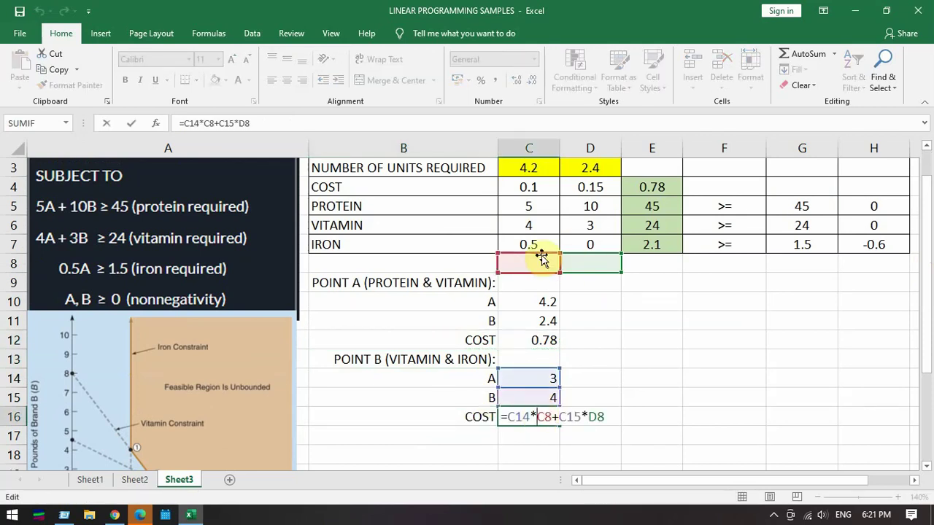
pyautogui.press('Return')
# - Fix the row reference to the cost coefficients in the Point A cost formula in C12, making it =C10*C$4+C11*D$4
pyautogui.doubleClick(530, 340)
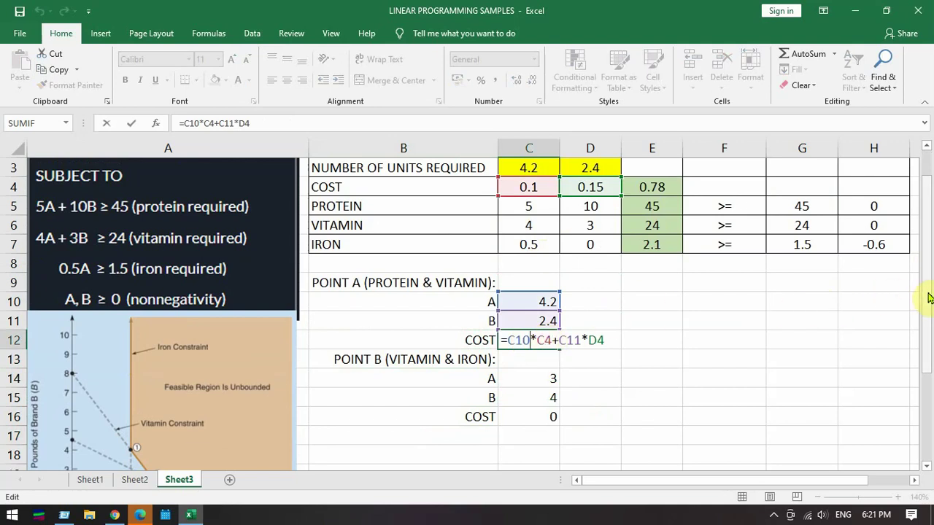
pyautogui.scroll(1, 928, 297)
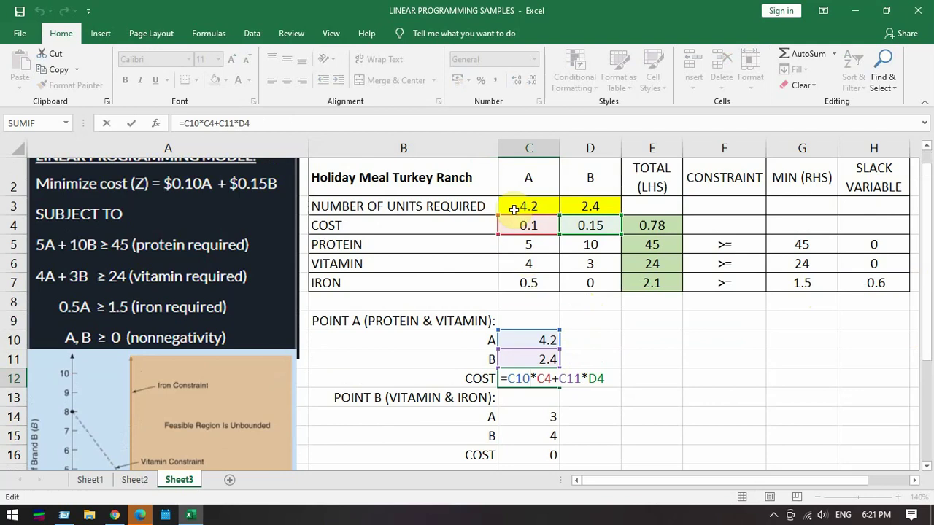
pyautogui.click(545, 381)
pyautogui.write('$')
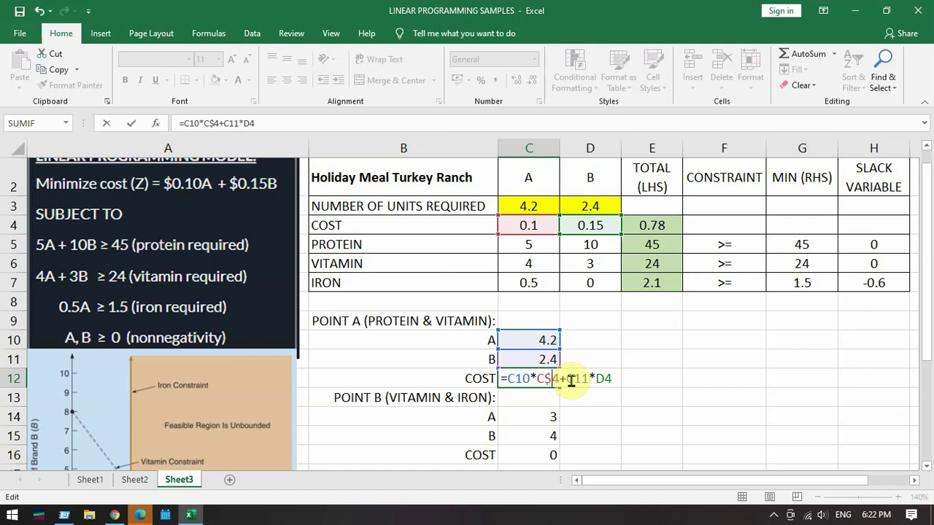
pyautogui.click(602, 379)
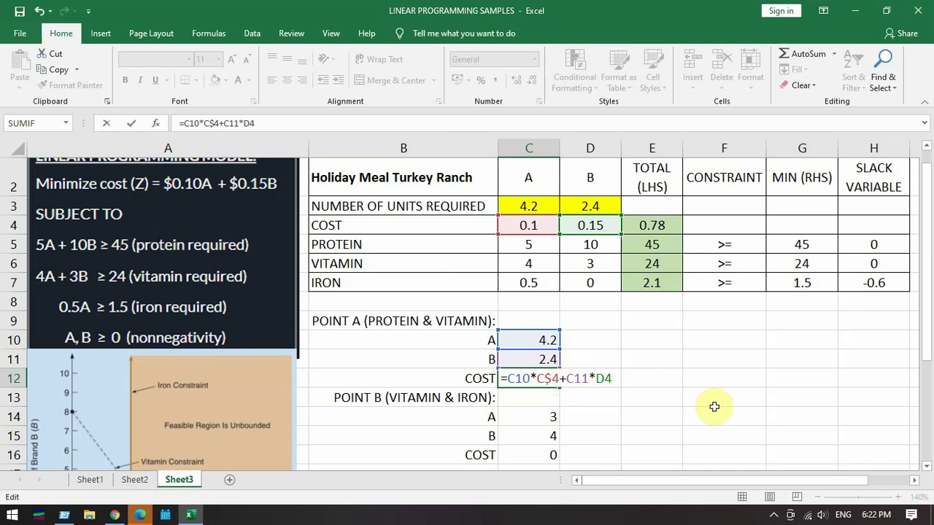
pyautogui.write('$')
pyautogui.press('Return')
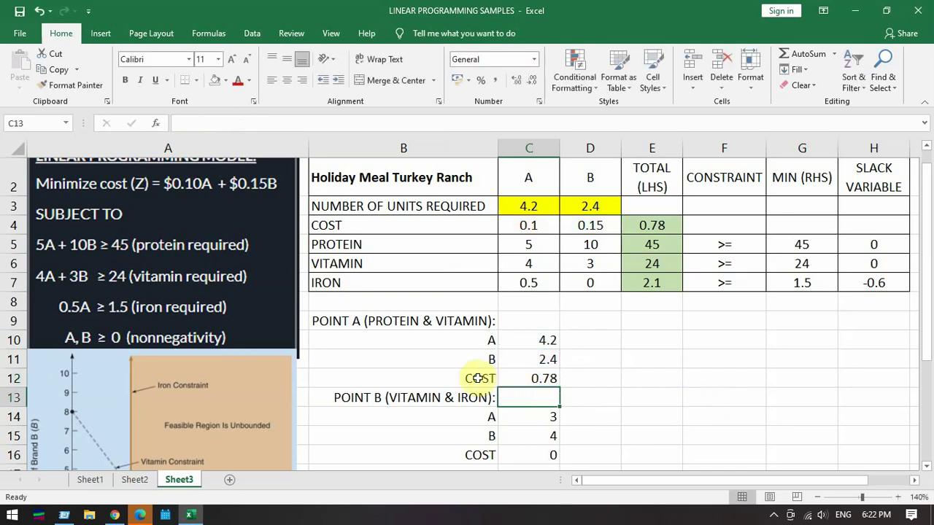
# - Copy the corrected COST label and formula from B12:C12 to B16:C16 and check the references in C16
pyautogui.moveTo(471, 378); pyautogui.dragTo(533, 384)
pyautogui.hotkey('ctrl', 'c')
pyautogui.click(471, 453)
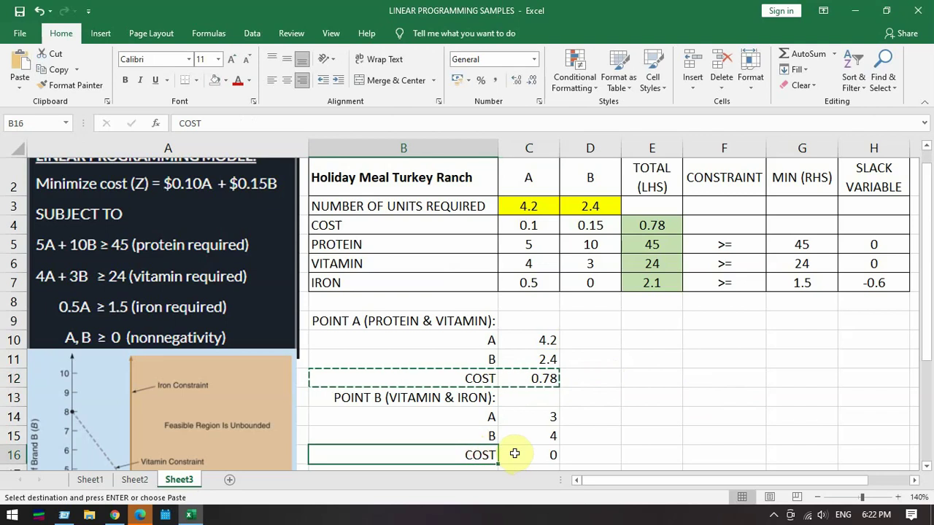
pyautogui.hotkey('ctrl', 'v')
pyautogui.doubleClick(535, 454)
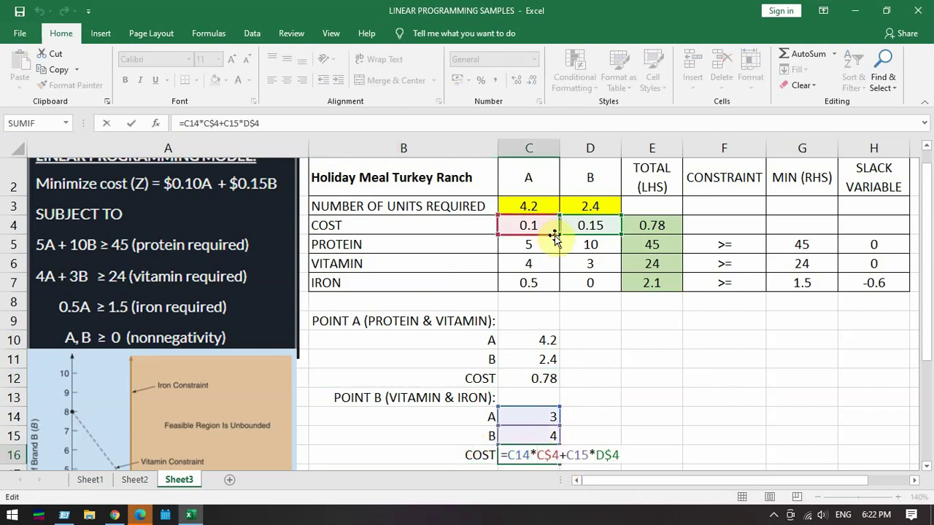
pyautogui.press('Return')
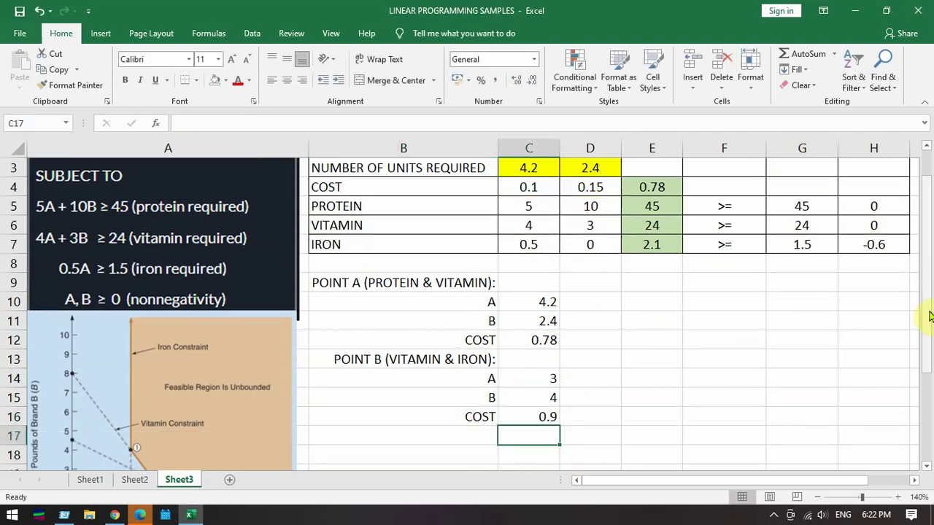
# - Enter the heading "POINT C (PROTEIN & IRON):" in B17
pyautogui.click(448, 443)
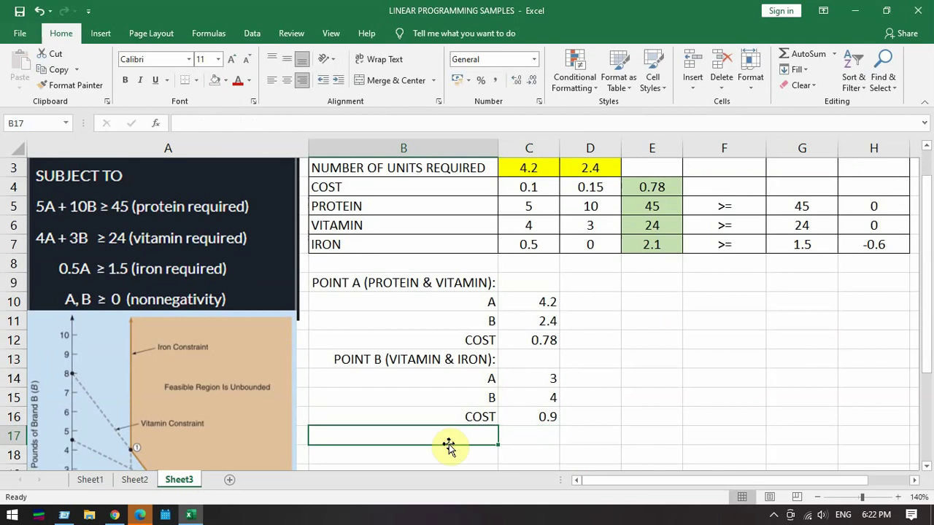
pyautogui.write('POINT C (')
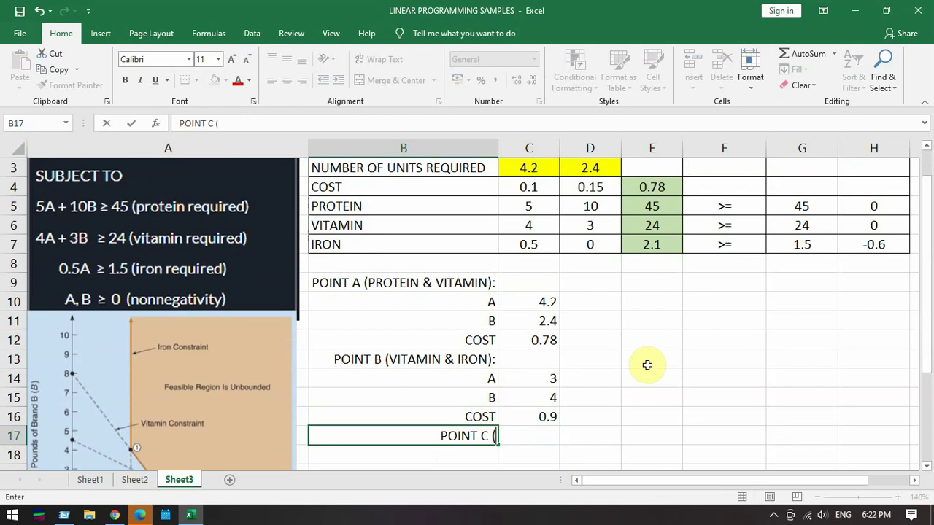
pyautogui.write('PROTEIN')
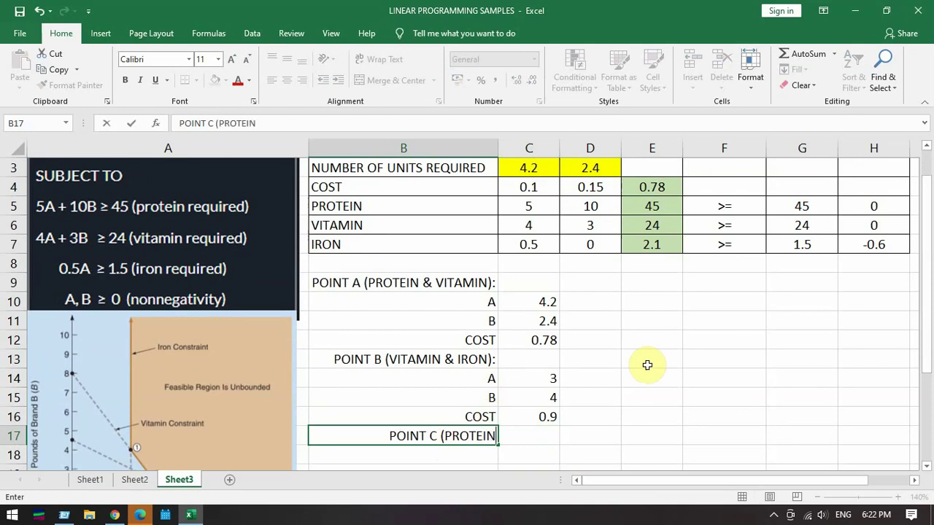
pyautogui.write(' &')
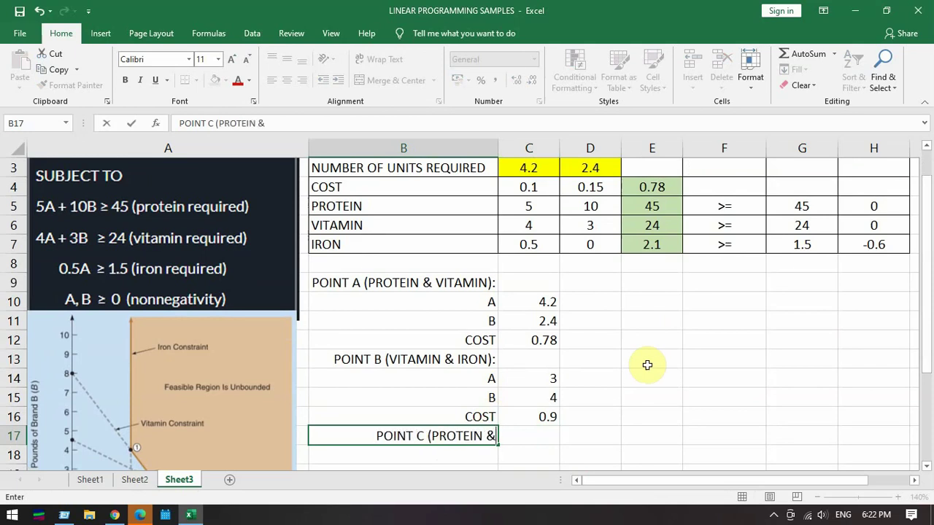
pyautogui.write(' IRON):')
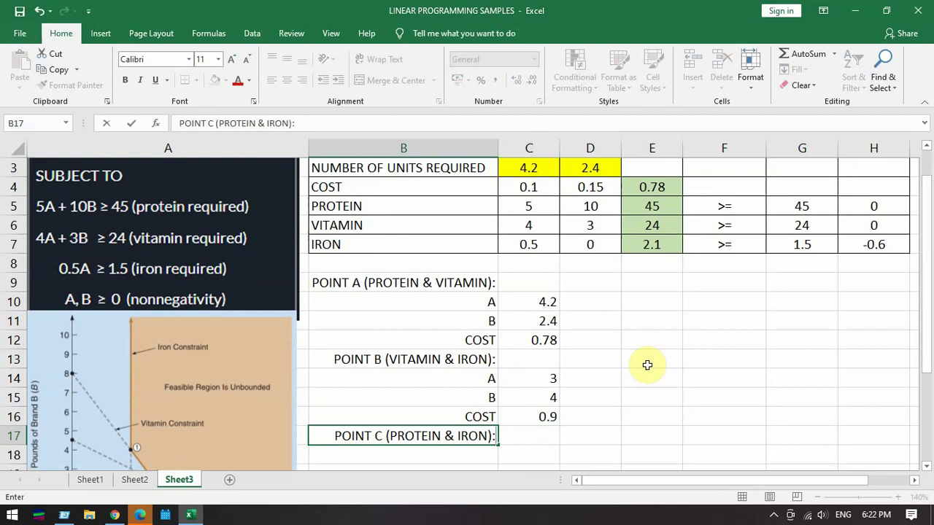
pyautogui.press('Return')
# - Label B18 as A and B19 as B under the Point C heading
pyautogui.write('A')
pyautogui.press('Return')
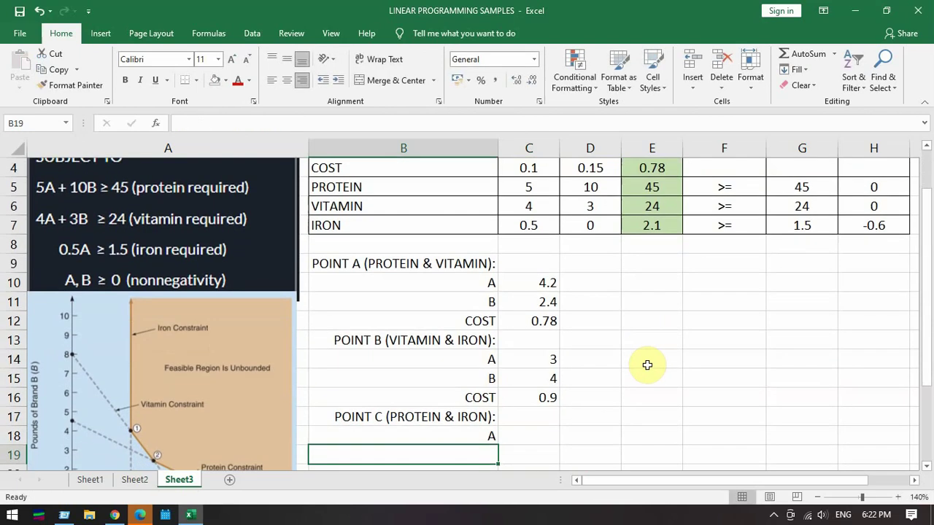
pyautogui.write('B')
pyautogui.press('Return')
pyautogui.press('Right')
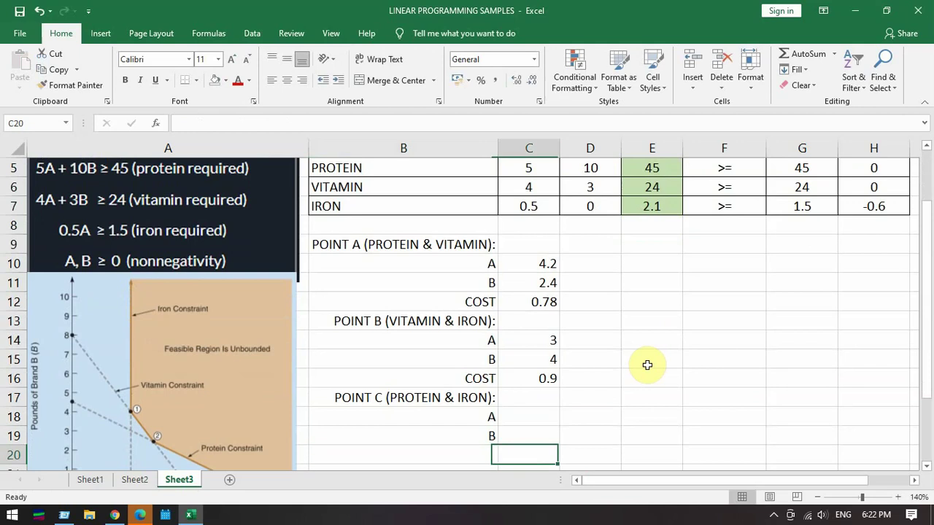
pyautogui.press('Up')
pyautogui.press('Up')
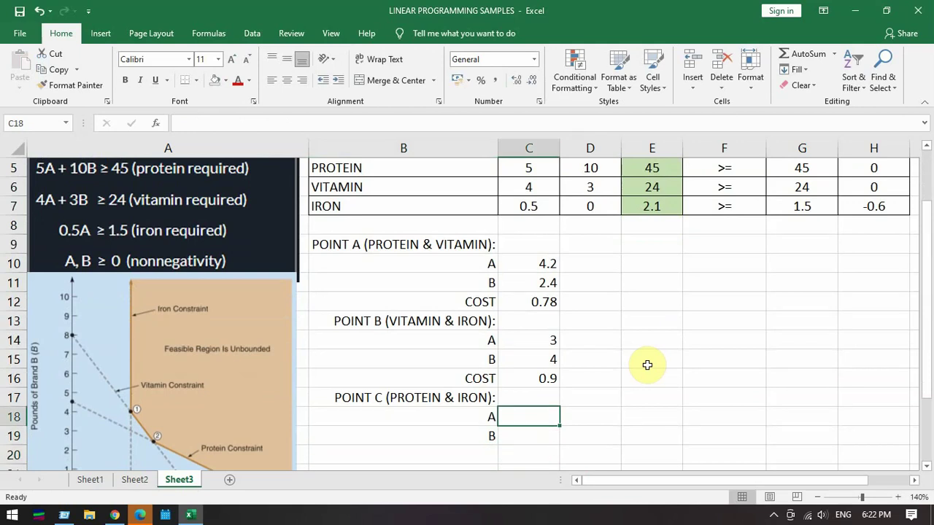
pyautogui.write('=')
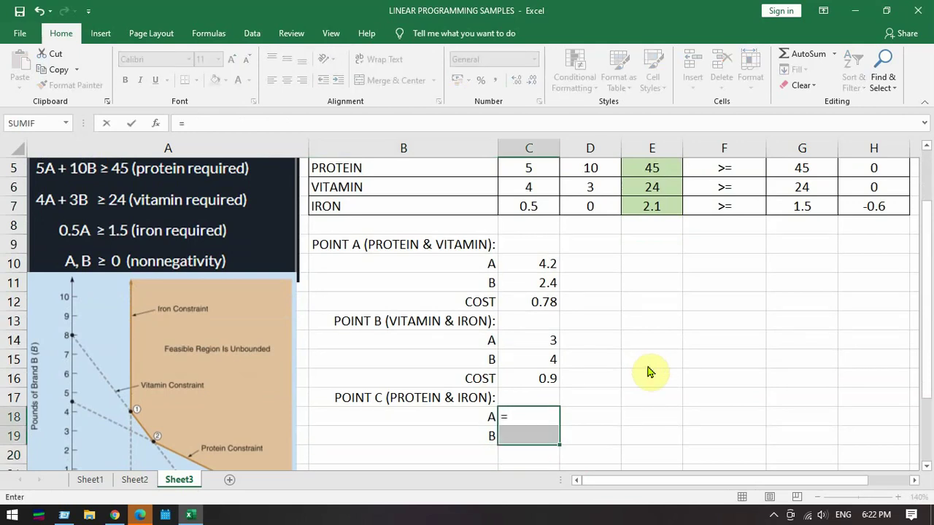
pyautogui.write('MMULT(MIN')
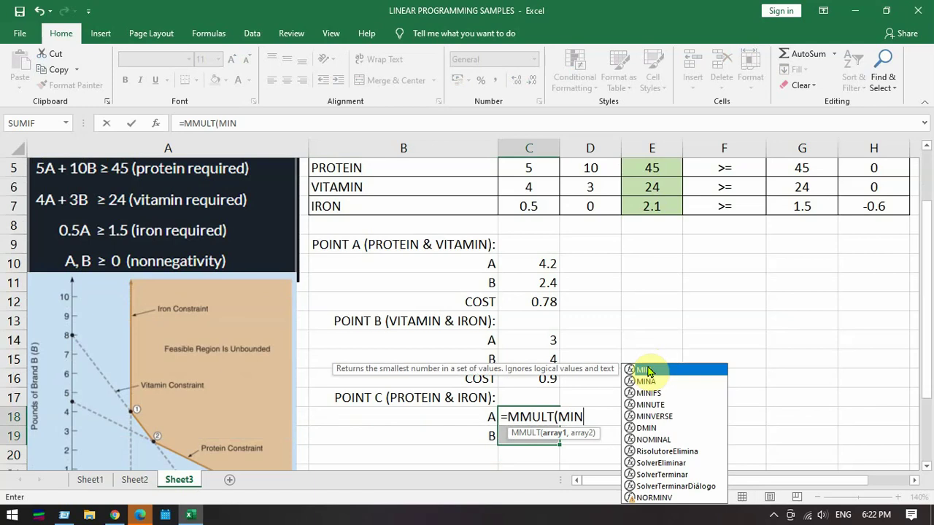
pyautogui.write('VERSE(')
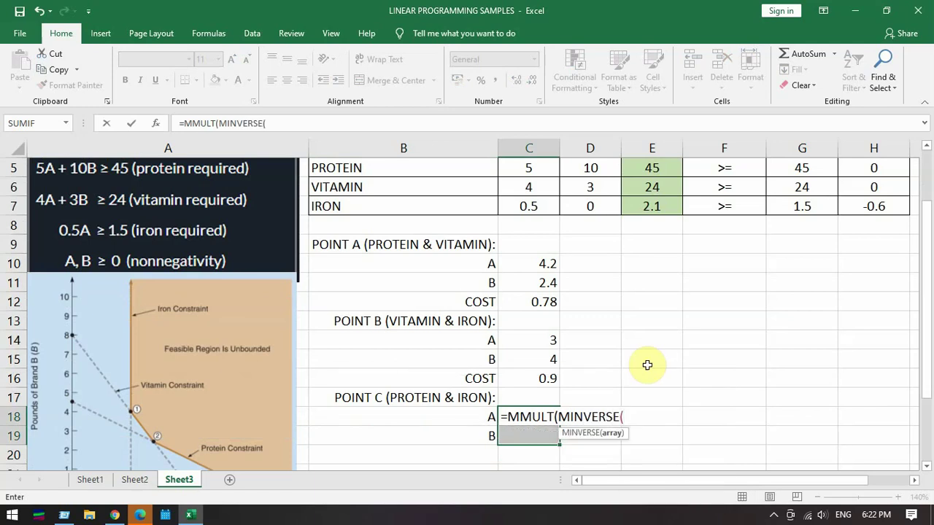
pyautogui.moveTo(638, 417); pyautogui.dragTo(465, 420)
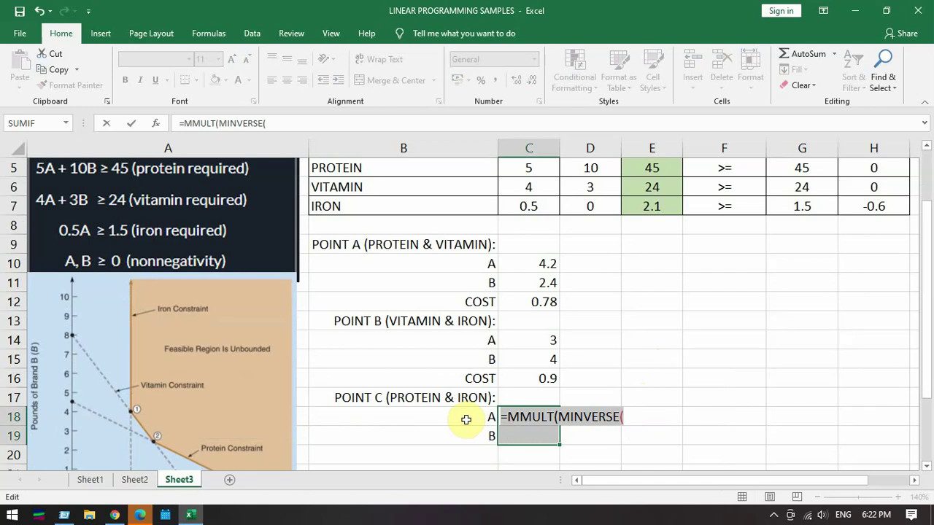
pyautogui.press('Escape')
pyautogui.click(591, 435)
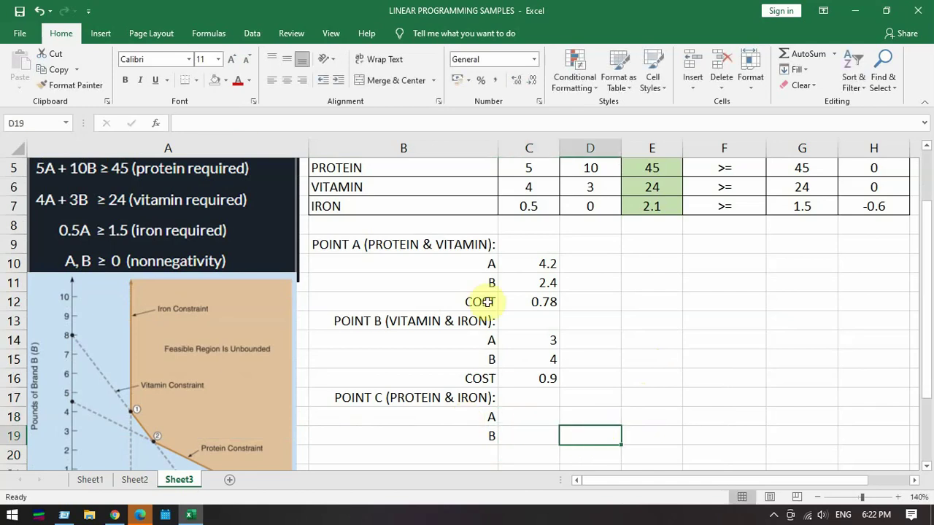
# - Move the Point C labels A and B from B18:B19 down to B20:B21 to free two rows under the heading
pyautogui.click(370, 168)
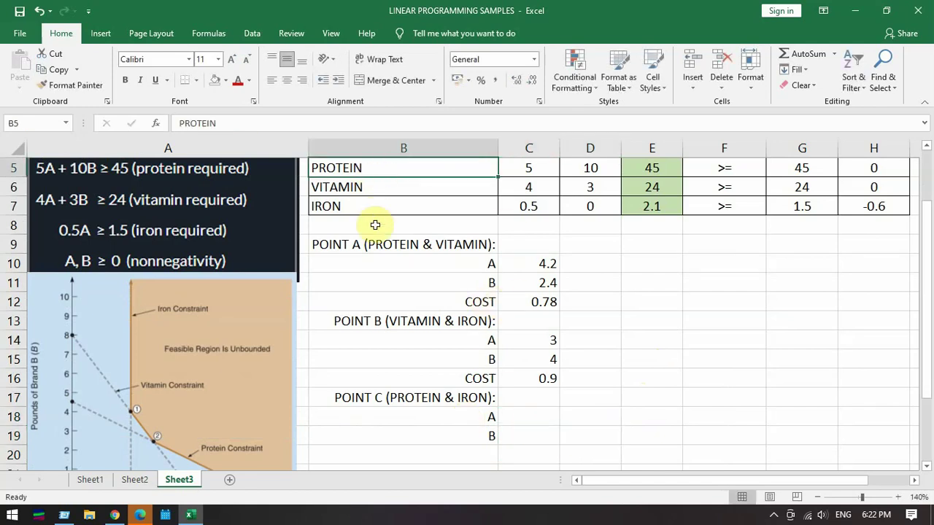
pyautogui.keyDown('ctrl'); pyautogui.click(376, 203); pyautogui.keyUp('ctrl')
pyautogui.moveTo(540, 171); pyautogui.dragTo(581, 172)
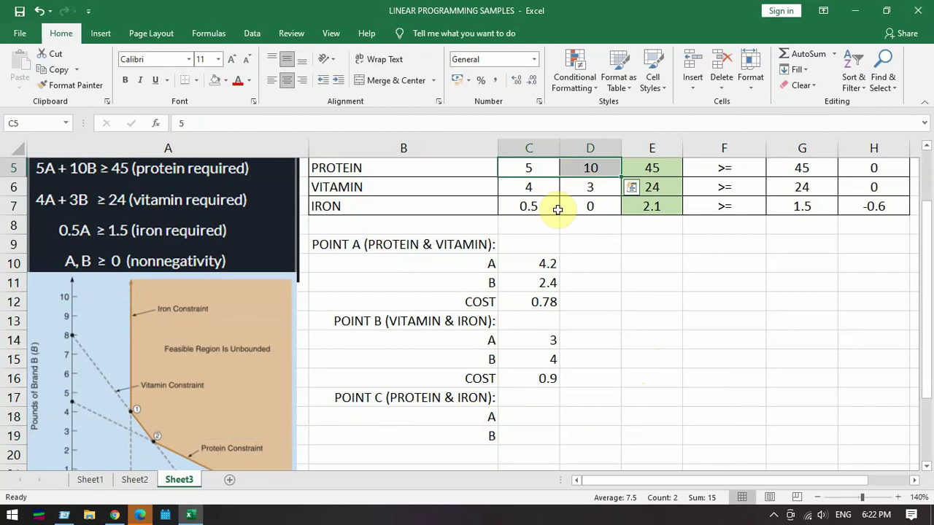
pyautogui.moveTo(557, 209); pyautogui.dragTo(587, 210)
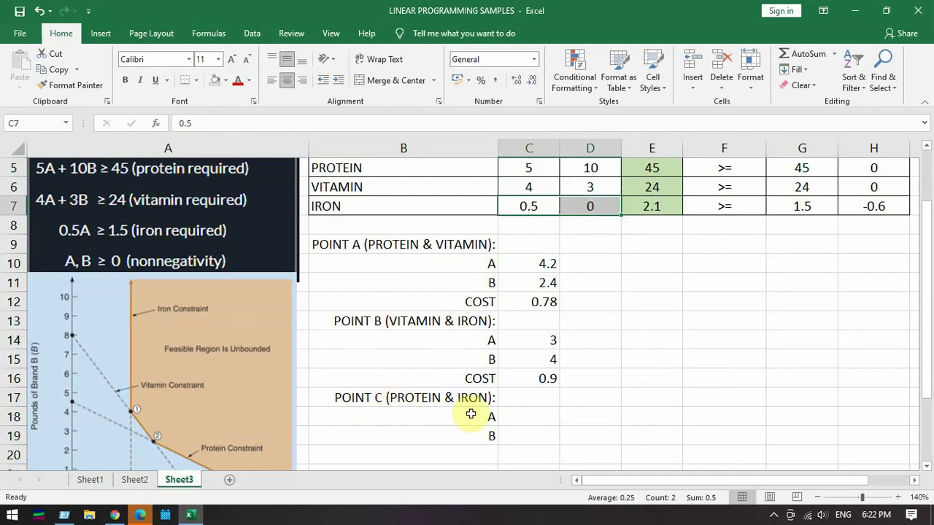
pyautogui.moveTo(471, 415); pyautogui.dragTo(458, 455)
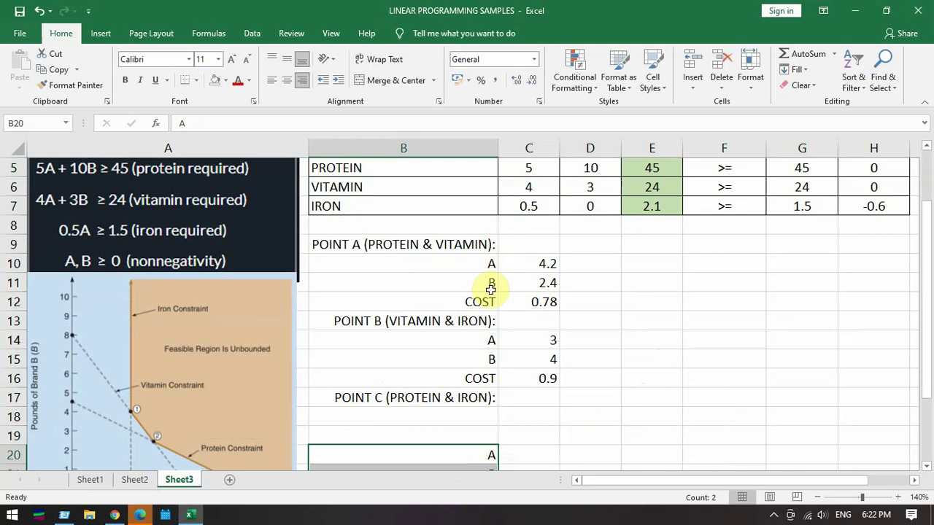
# - Copy the PROTEIN and IRON labels and coefficients from B5:D5 and B7:D7 into B18:D19
pyautogui.click(422, 187)
pyautogui.click(430, 170)
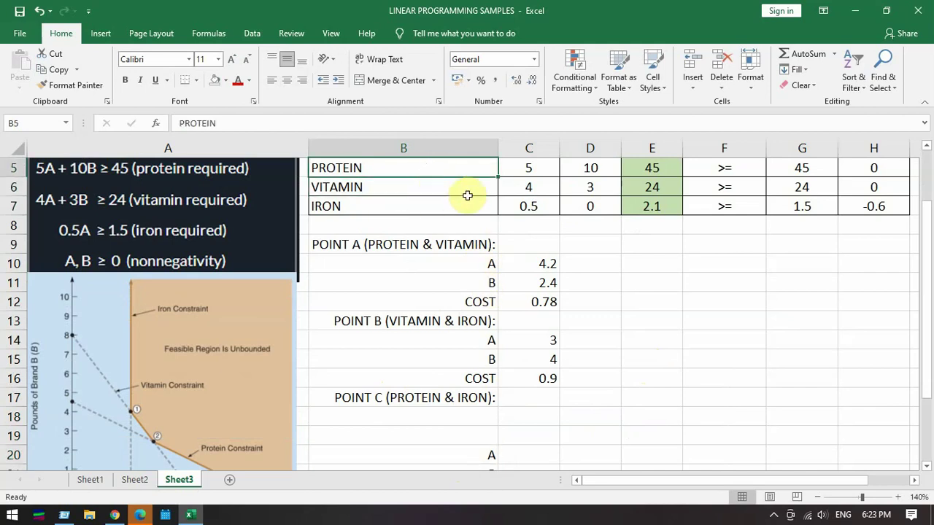
pyautogui.moveTo(492, 167); pyautogui.dragTo(567, 168)
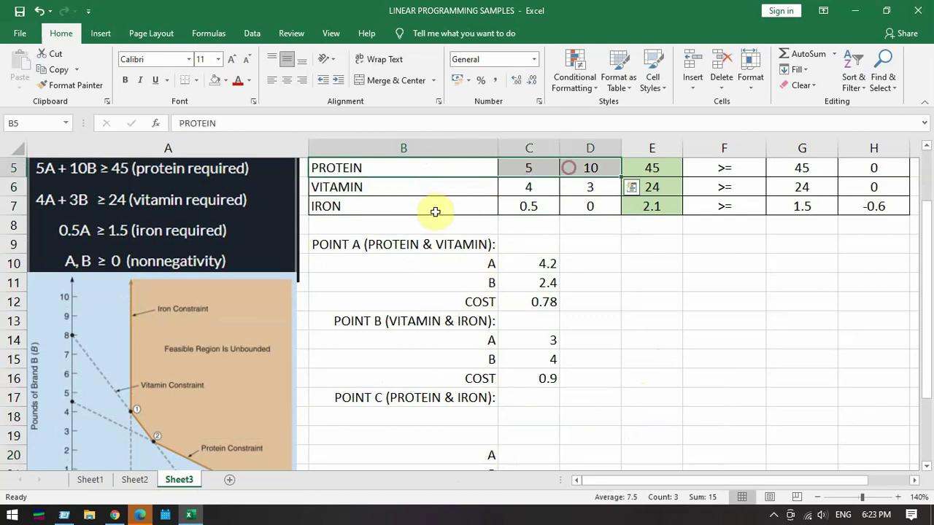
pyautogui.moveTo(433, 208); pyautogui.dragTo(574, 208)
pyautogui.hotkey('ctrl', 'c')
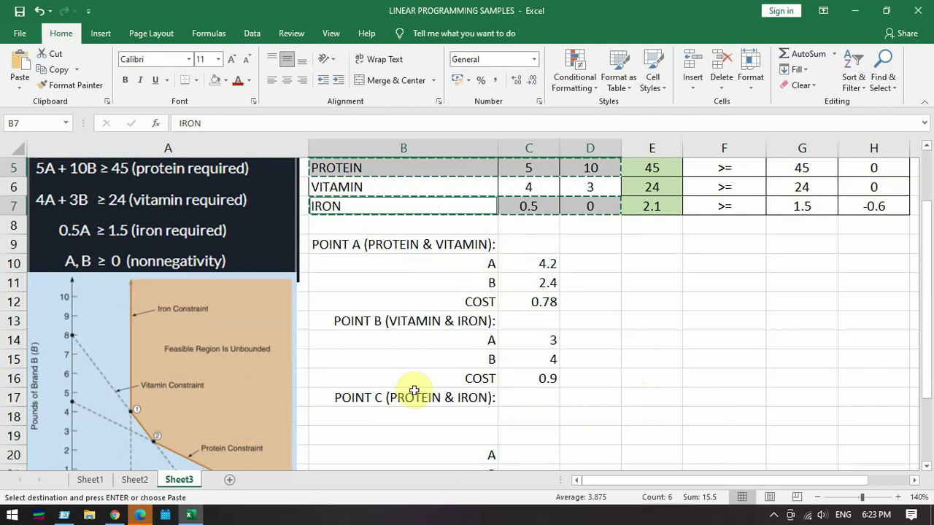
pyautogui.click(430, 416)
pyautogui.hotkey('ctrl', 'v')
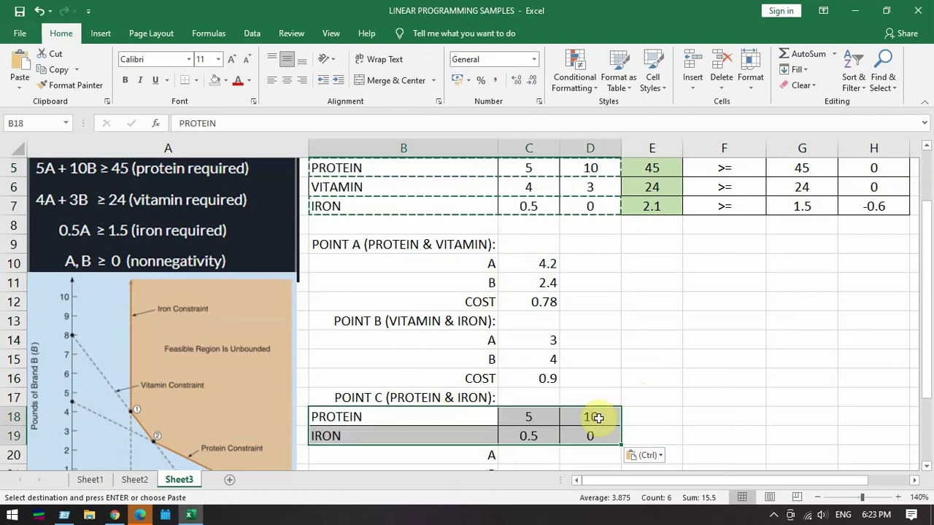
# - Copy the protein and iron minimum requirements from G5 and G7 into E18:E19
pyautogui.click(775, 167)
pyautogui.keyDown('ctrl'); pyautogui.click(795, 206); pyautogui.keyUp('ctrl')
pyautogui.hotkey('ctrl', 'c')
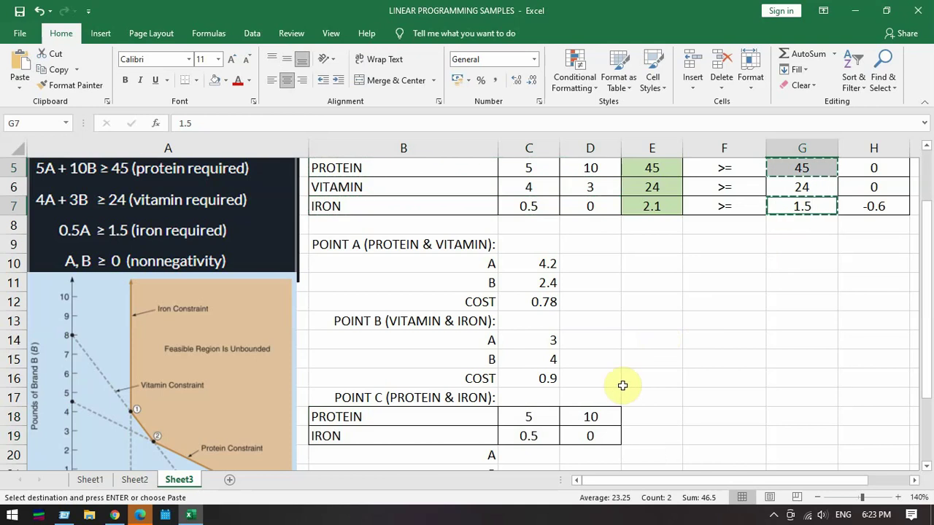
pyautogui.click(649, 418)
pyautogui.hotkey('ctrl', 'v')
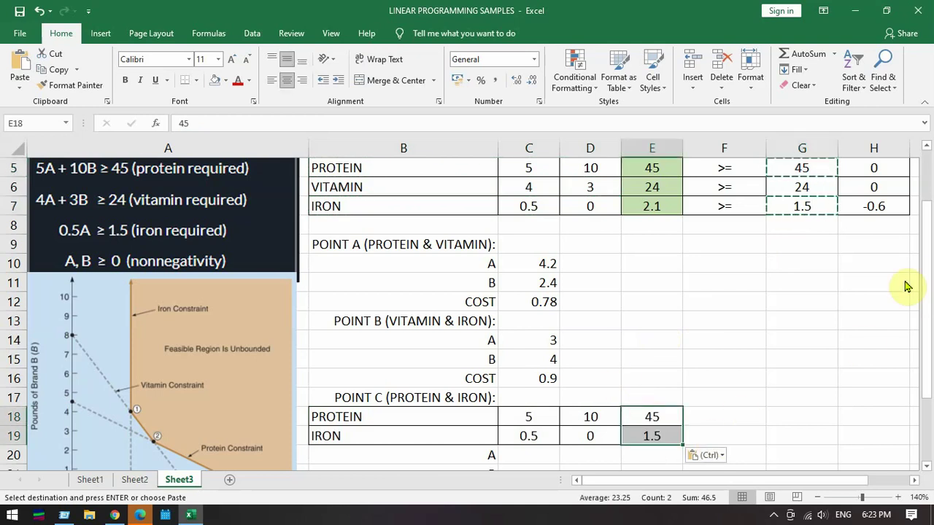
# - Enter the array formula =MMULT(MINVERSE(C18:D19),E18:E19) across C20:C21 to solve for A and B at Point C
pyautogui.moveTo(923, 311); pyautogui.dragTo(928, 365)
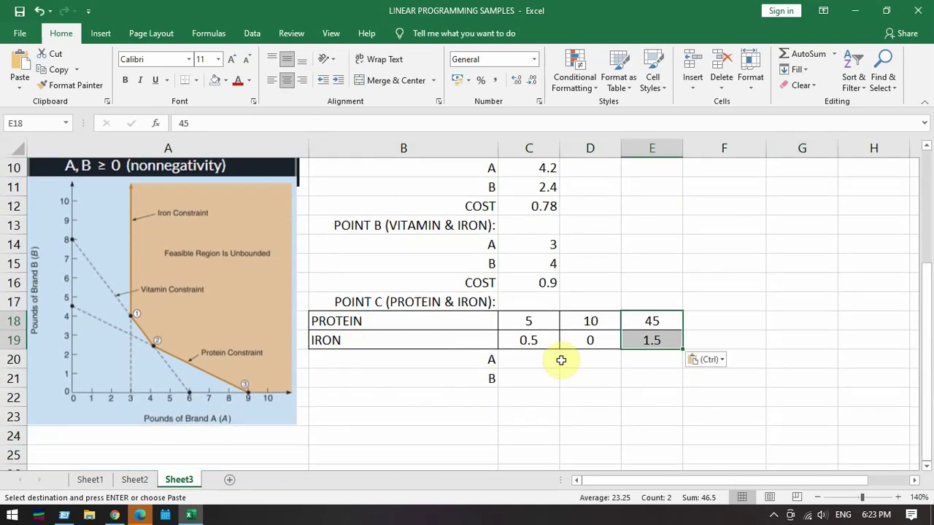
pyautogui.moveTo(546, 361); pyautogui.dragTo(536, 378)
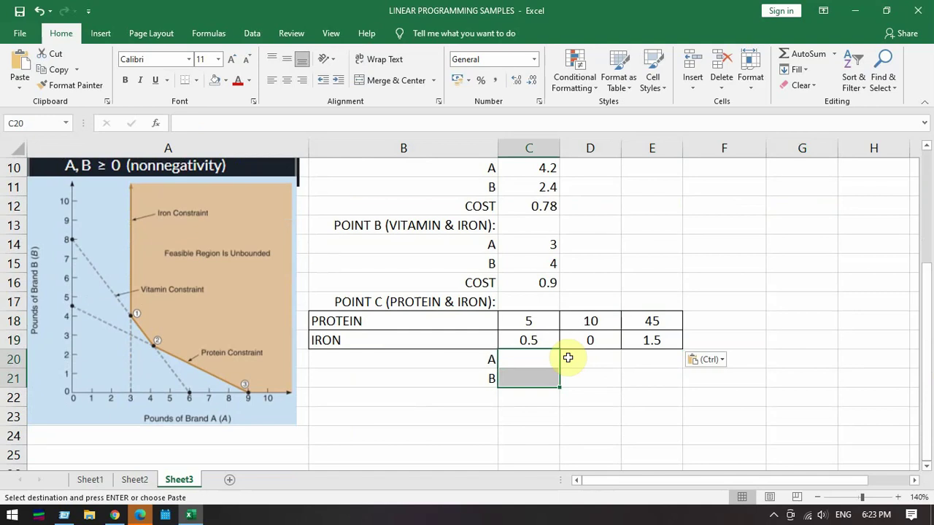
pyautogui.write('=MMMULT')
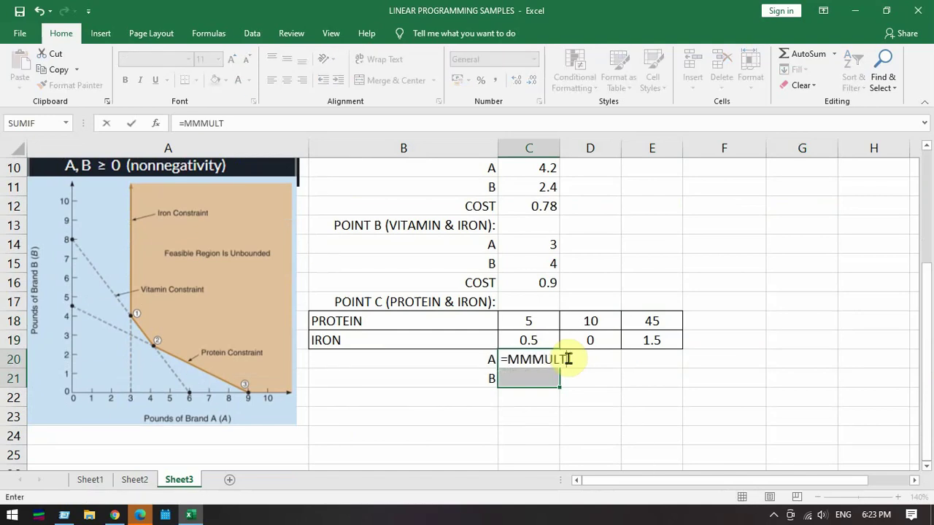
pyautogui.press('BackSpace')
pyautogui.press('BackSpace')
pyautogui.press('BackSpace')
pyautogui.press('BackSpace')
pyautogui.press('BackSpace')
pyautogui.press('BackSpace')
pyautogui.write('M')
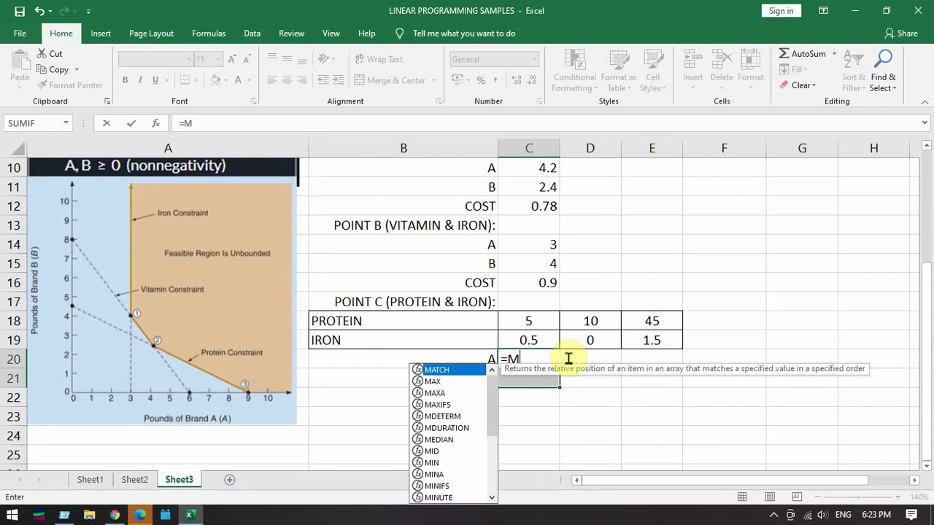
pyautogui.write('MULT(M')
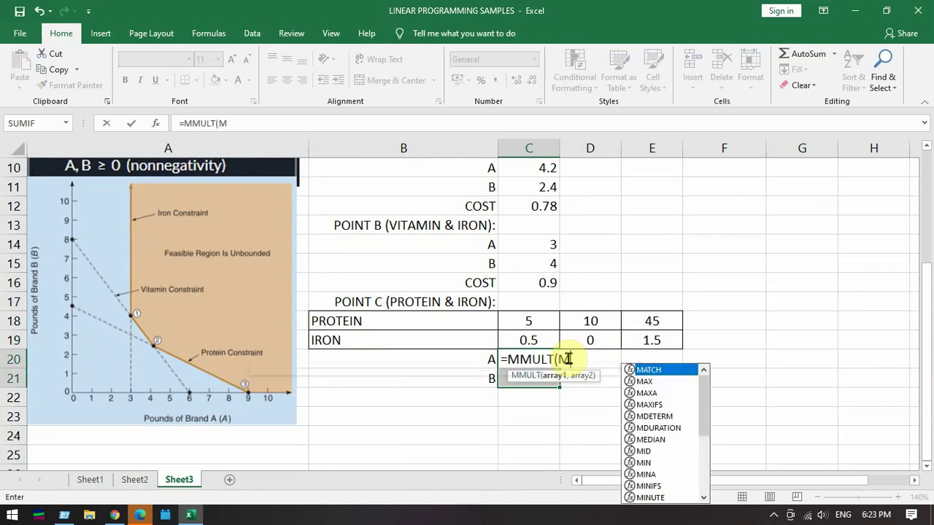
pyautogui.write('INVERSE')
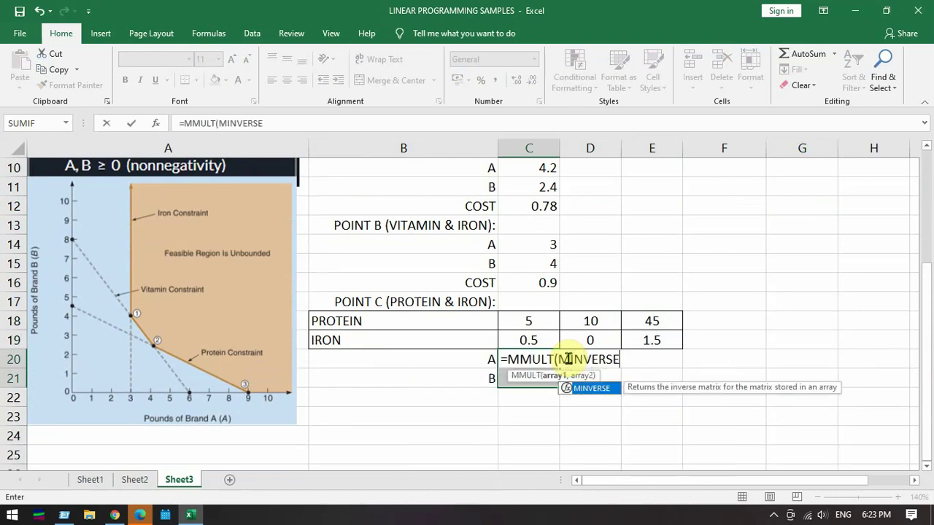
pyautogui.write('(')
pyautogui.press('Up')
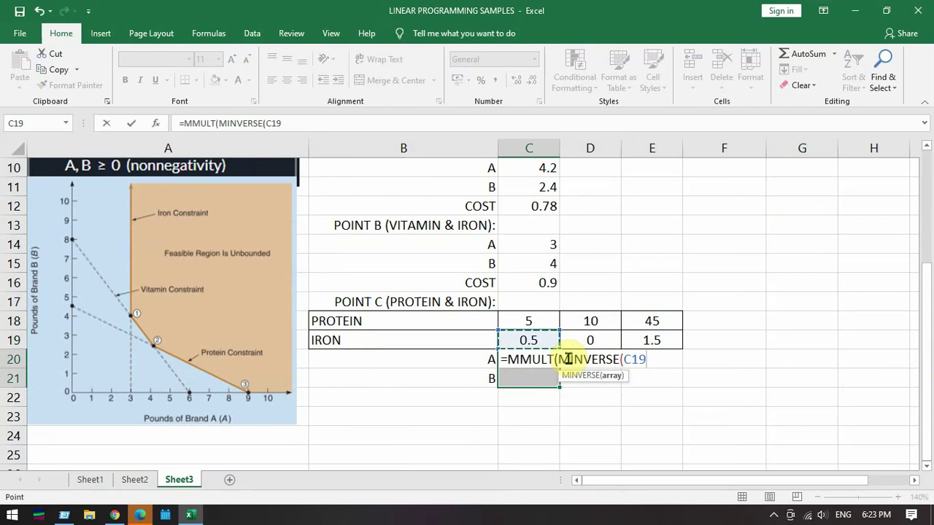
pyautogui.hotkey('shift', 'Up')
pyautogui.hotkey('shift', 'Right')
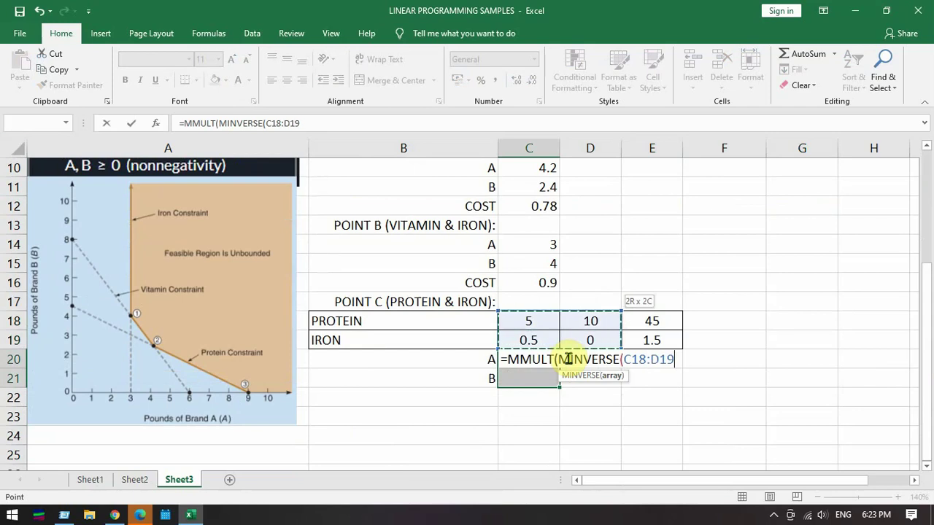
pyautogui.write('),')
pyautogui.press('Up')
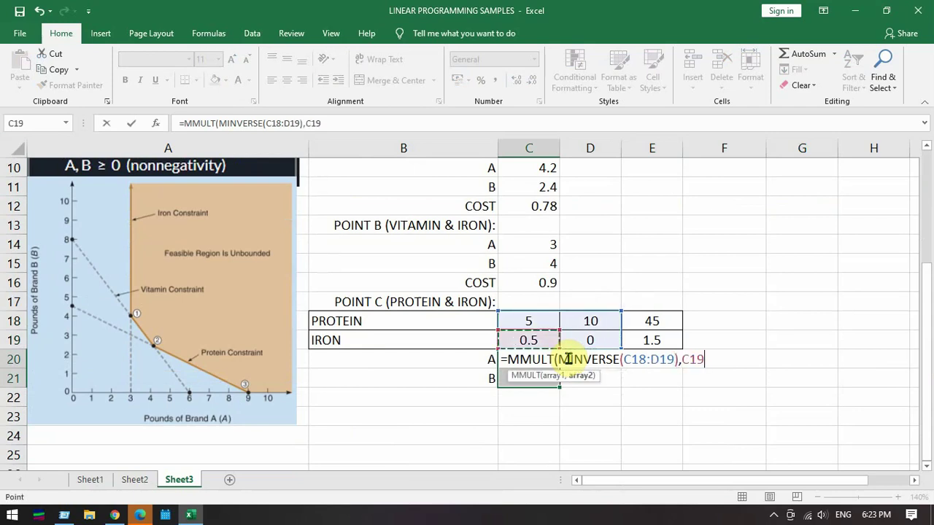
pyautogui.press('Up')
pyautogui.press('Right')
pyautogui.press('Right')
pyautogui.hotkey('shift', 'Down')
pyautogui.write(')')
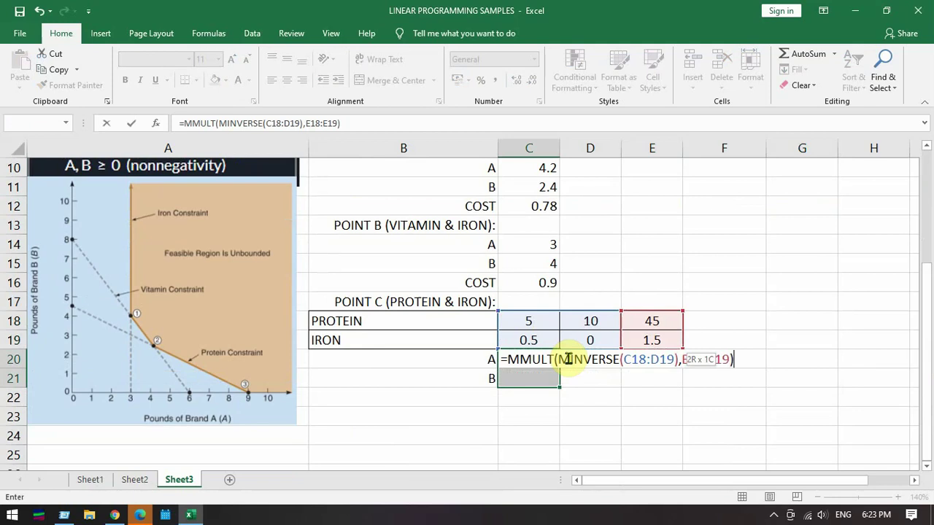
pyautogui.hotkey('ctrl', 'shift', 'Return')
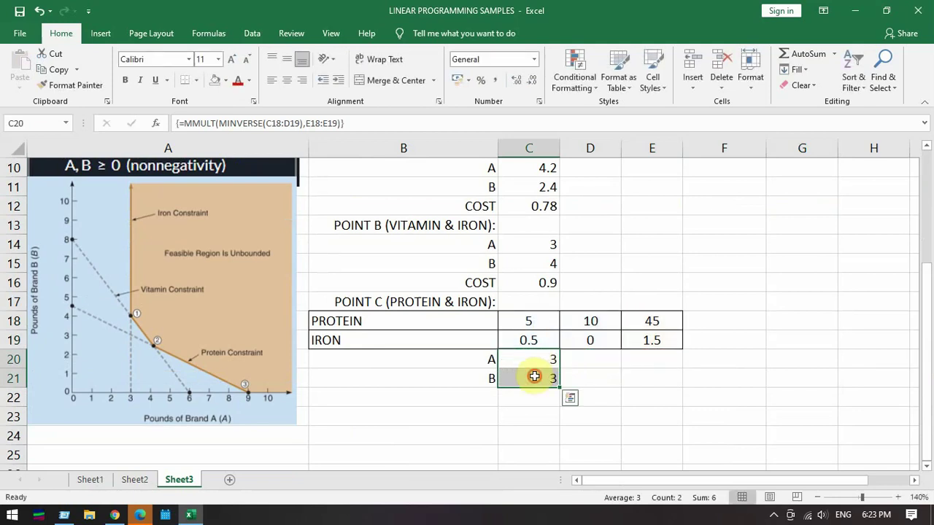
pyautogui.click(537, 377)
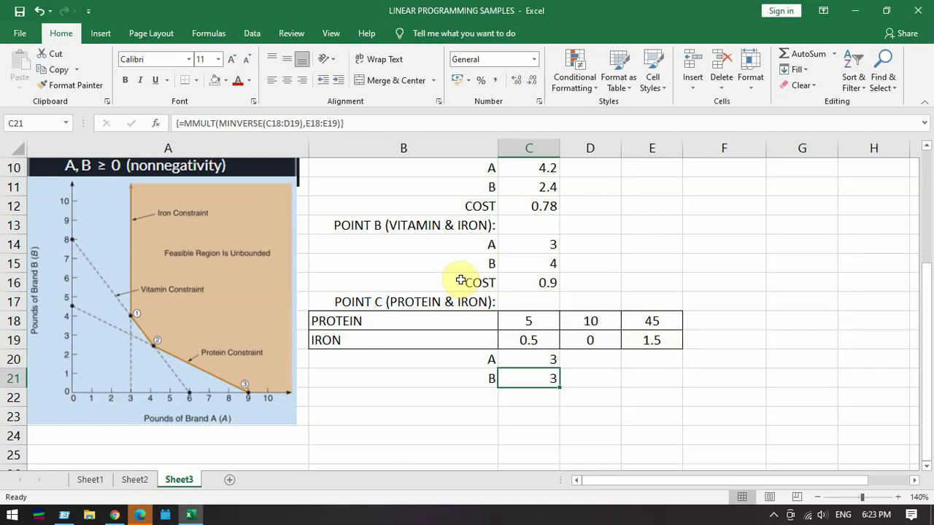
# - Copy the COST label and formula from B16:C16 into B22:C22 to compute Point C's cost
pyautogui.moveTo(460, 281); pyautogui.dragTo(529, 282)
pyautogui.hotkey('ctrl', 'c')
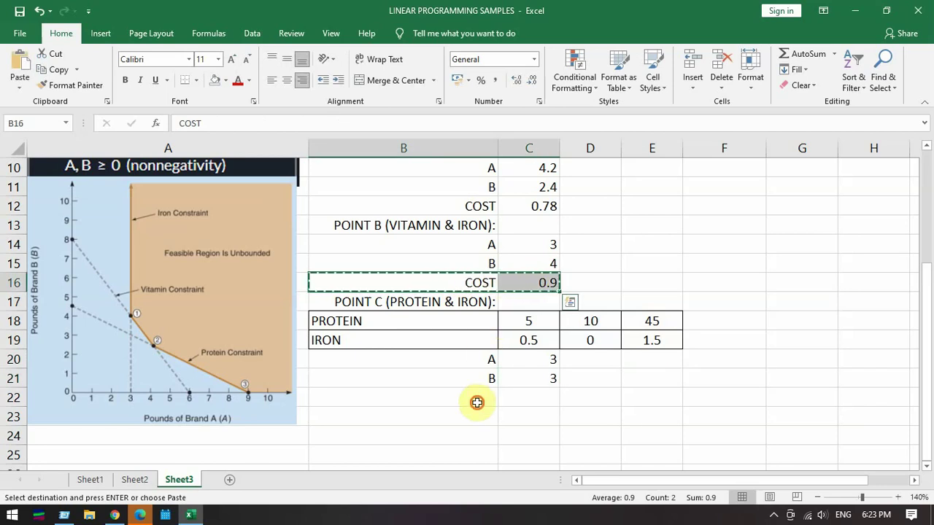
pyautogui.click(476, 399)
pyautogui.hotkey('ctrl', 'v')
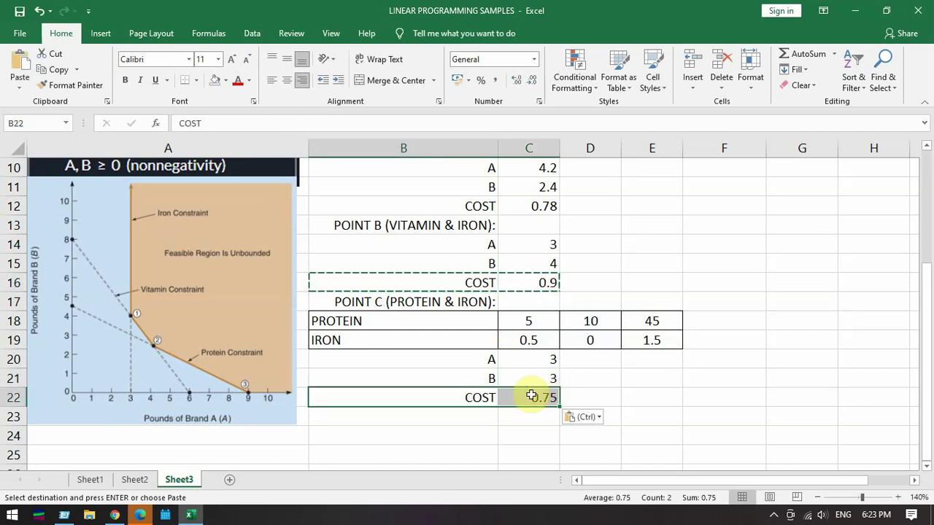
pyautogui.click(531, 396)
pyautogui.moveTo(923, 340); pyautogui.dragTo(927, 328)
pyautogui.click(637, 437)
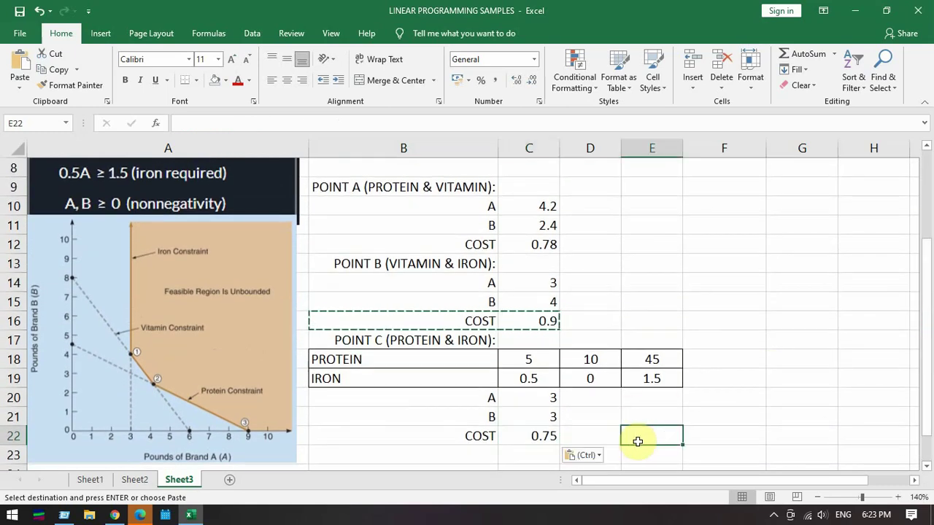
pyautogui.press('Escape')
pyautogui.click(597, 419)
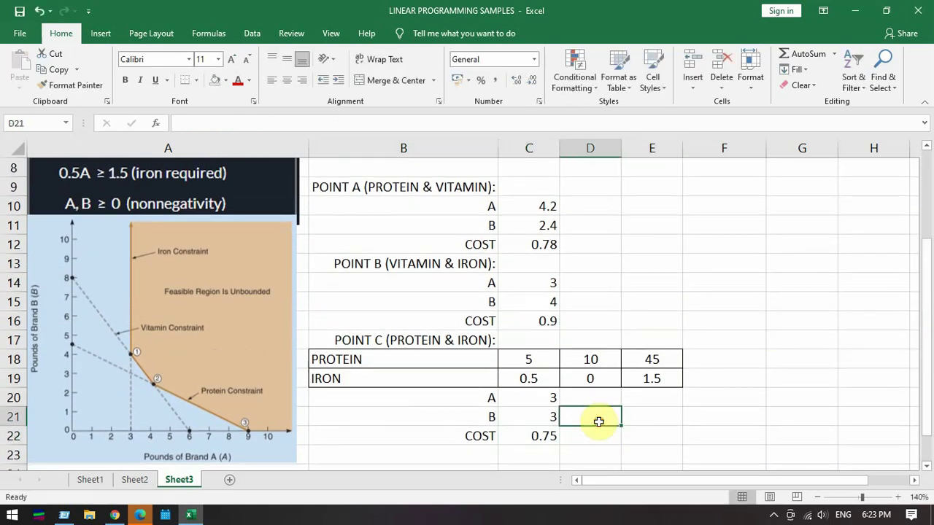
# - Compare the costs of Point C in C22 and Point A in C12 with the required units in C3:D3
pyautogui.click(531, 438)
pyautogui.click(544, 248)
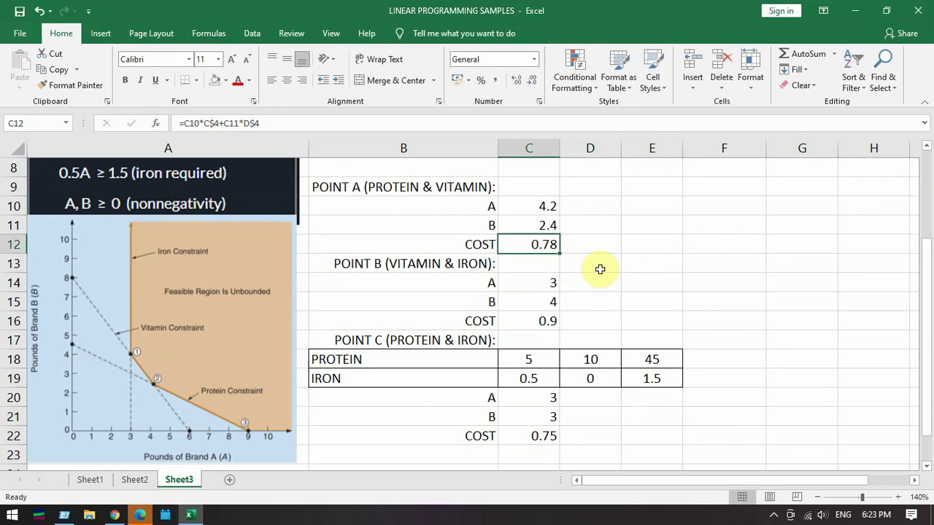
pyautogui.moveTo(927, 283); pyautogui.dragTo(927, 222)
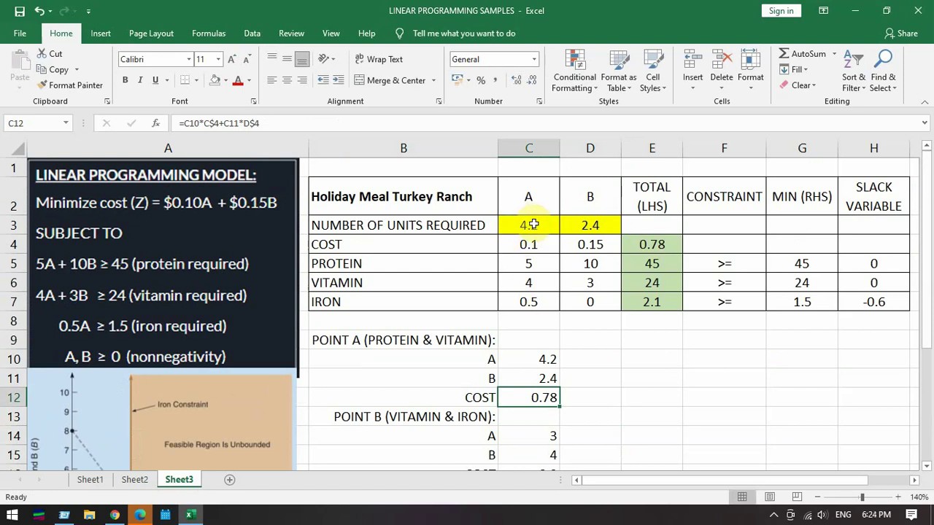
pyautogui.moveTo(532, 225); pyautogui.dragTo(590, 225)
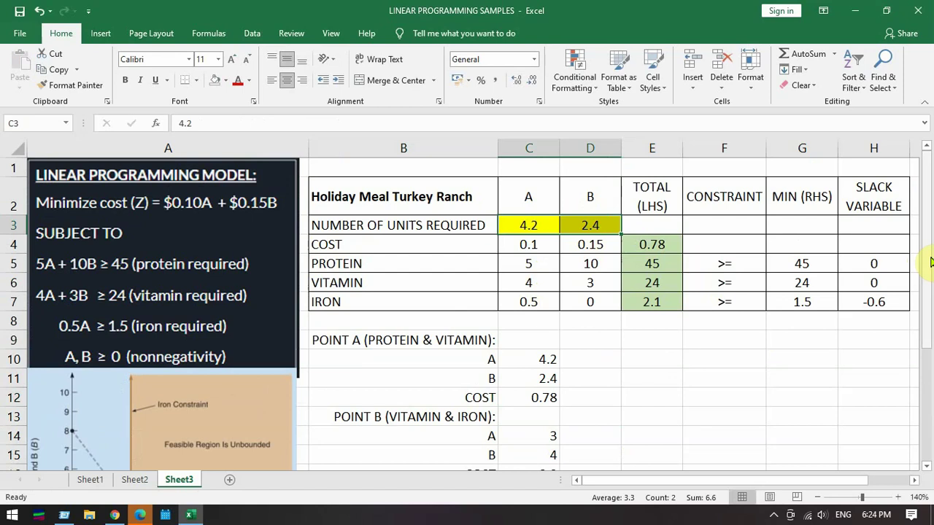
pyautogui.moveTo(931, 262); pyautogui.dragTo(931, 350)
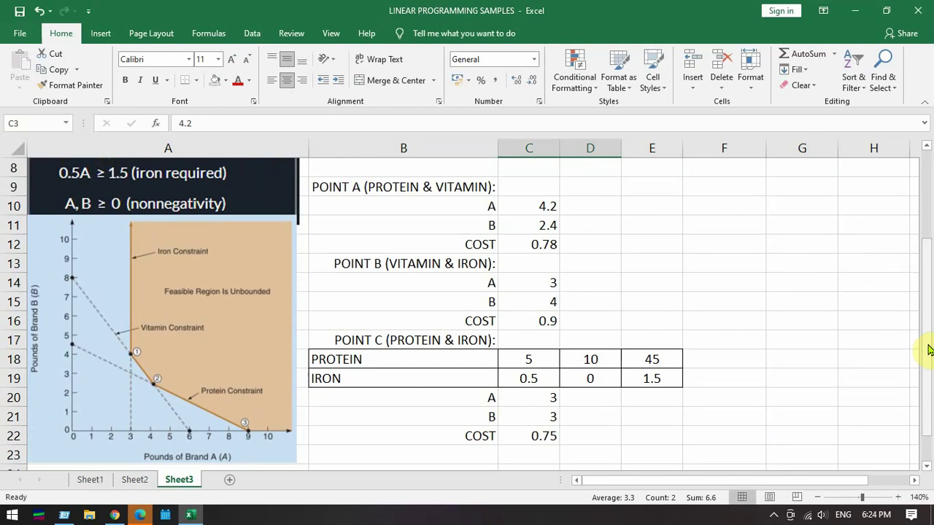
pyautogui.moveTo(929, 350)
pyautogui.mouseDown()
pyautogui.moveTo(925, 325)
pyautogui.moveTo(929, 333)
pyautogui.mouseUp()
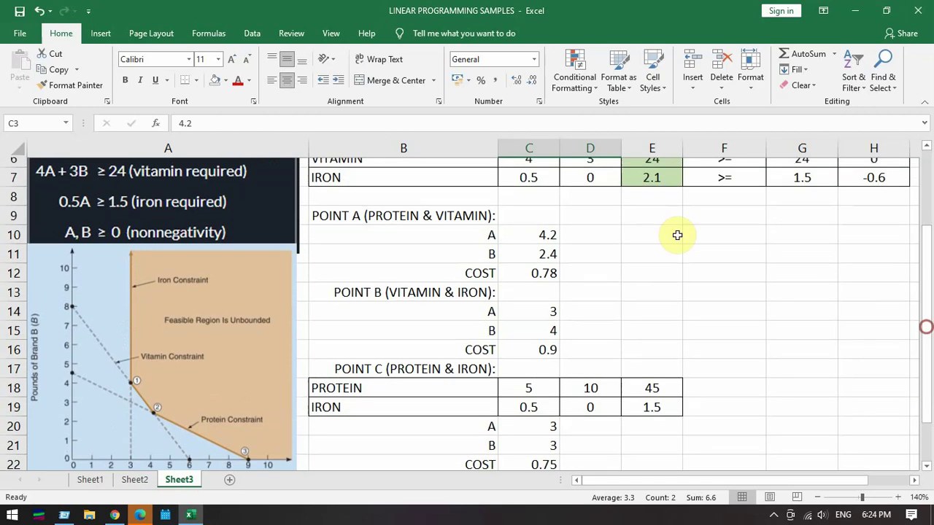
# - Move the whole corner point block from B9:E22 so that it starts in column G at row 9
pyautogui.moveTo(424, 208); pyautogui.dragTo(654, 453)
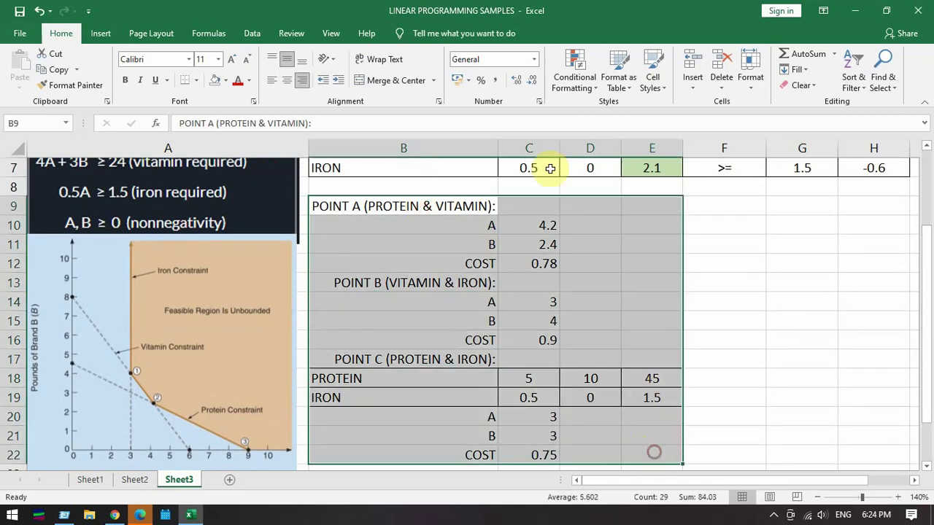
pyautogui.moveTo(308, 270); pyautogui.dragTo(697, 264)
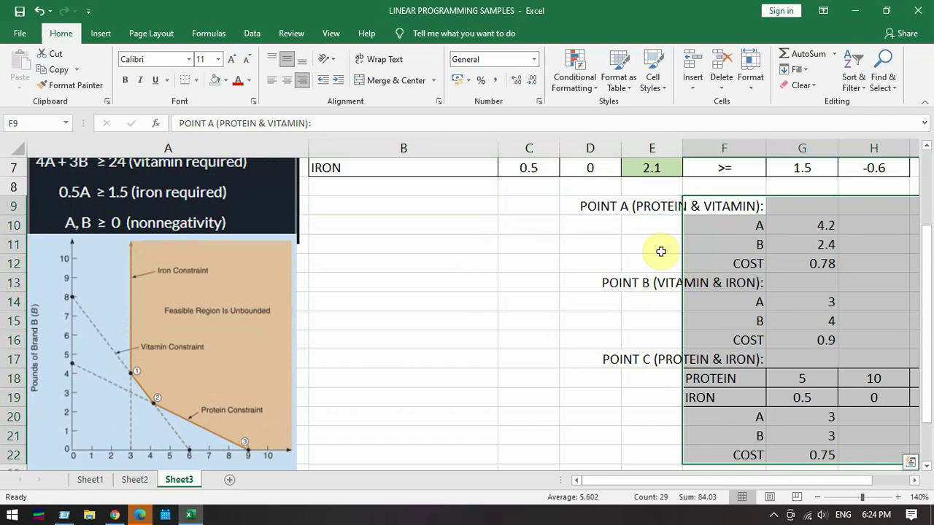
pyautogui.moveTo(684, 214); pyautogui.dragTo(766, 217)
# - Start a protein intercept table with PROTEIN in B9, 0 in C9 and 0 in D10
pyautogui.click(462, 211)
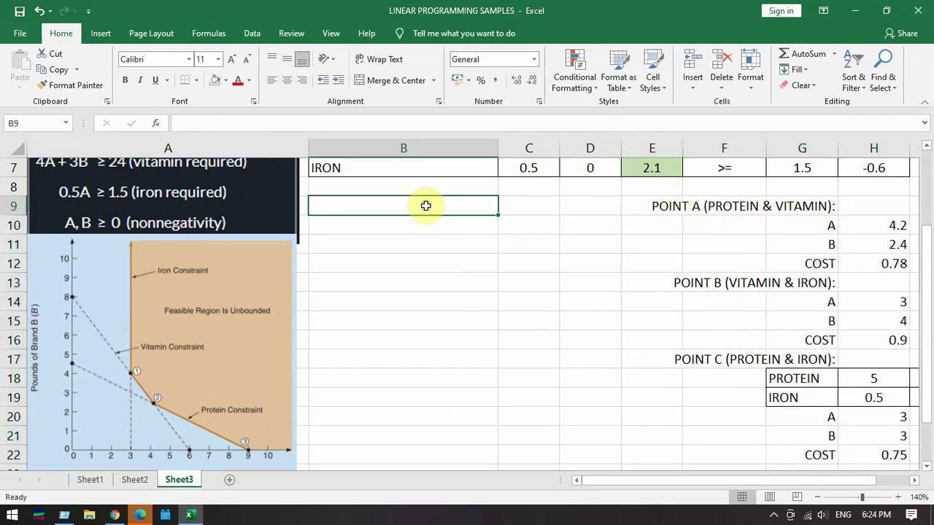
pyautogui.moveTo(927, 241); pyautogui.dragTo(928, 192)
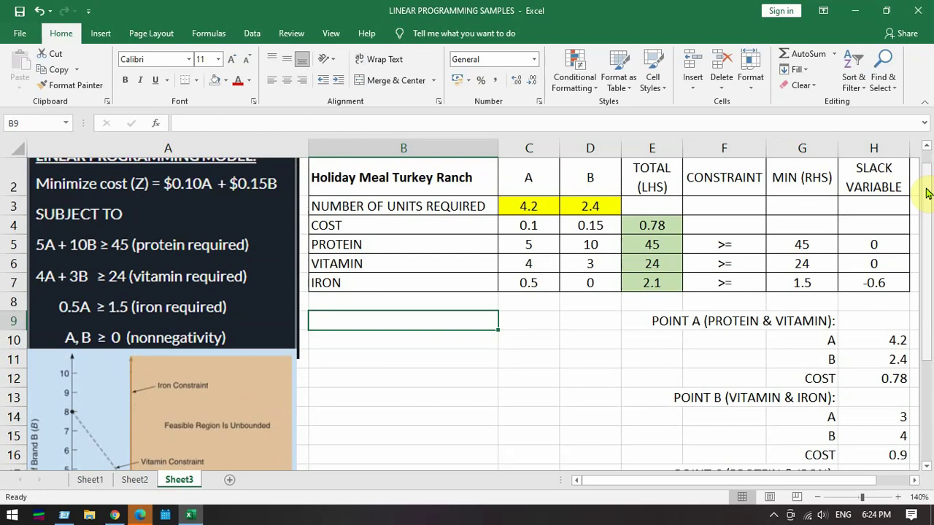
pyautogui.write('PROTEIN')
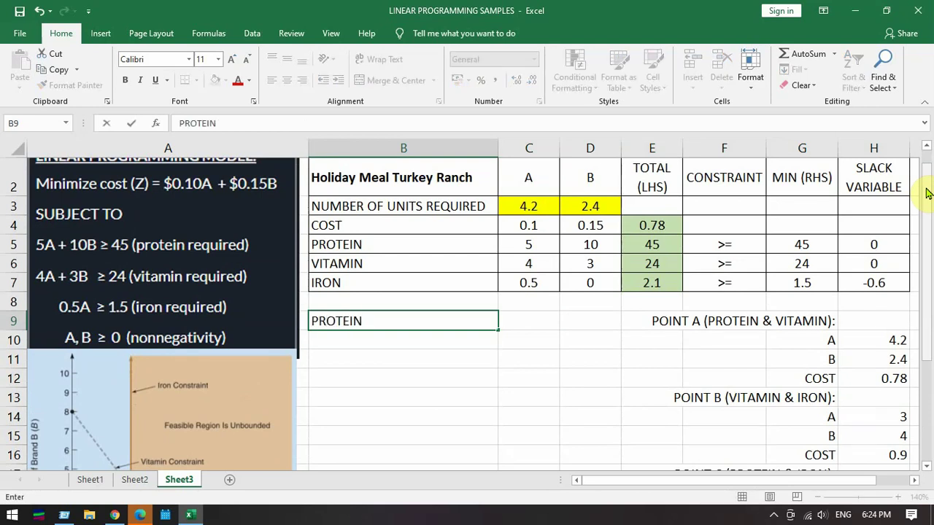
pyautogui.press('Tab')
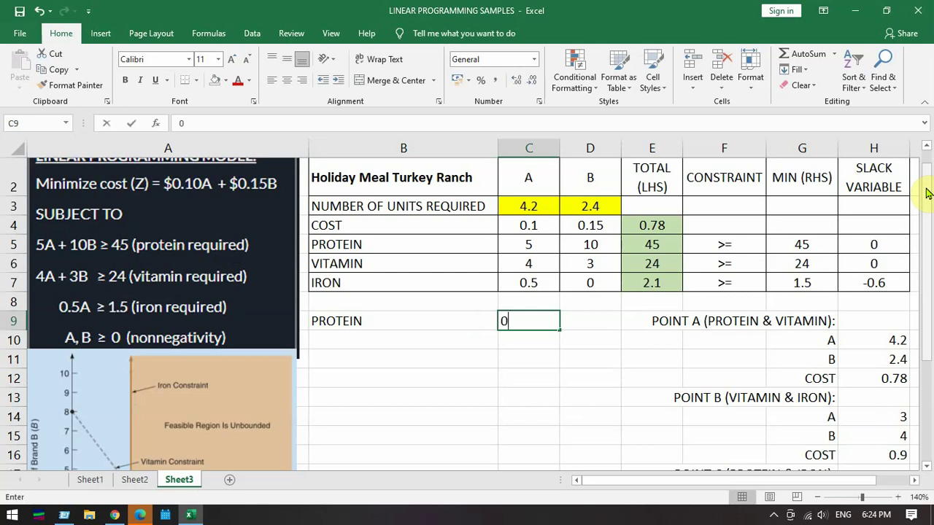
pyautogui.press('Return')
pyautogui.press('Right')
pyautogui.write('0')
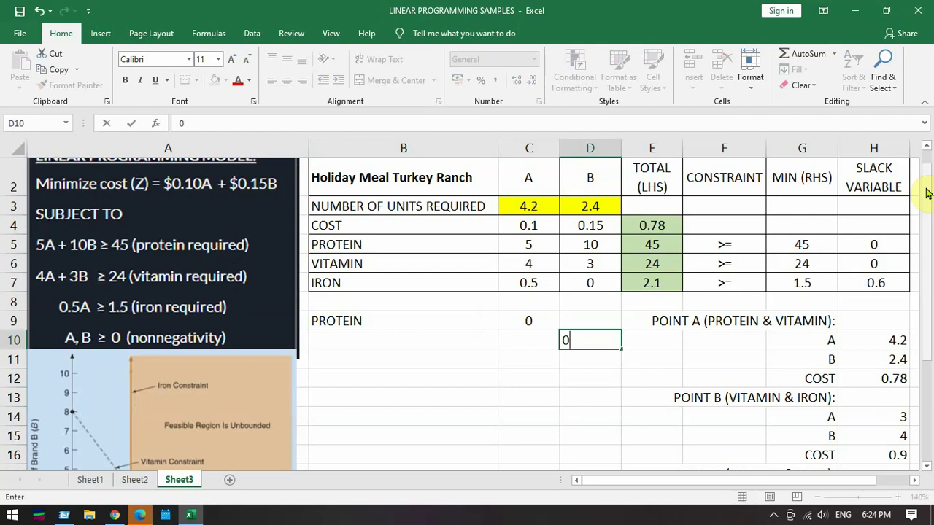
# - Calculate protein's B intercept in D9 with the formula =G5/D5
pyautogui.press('Up')
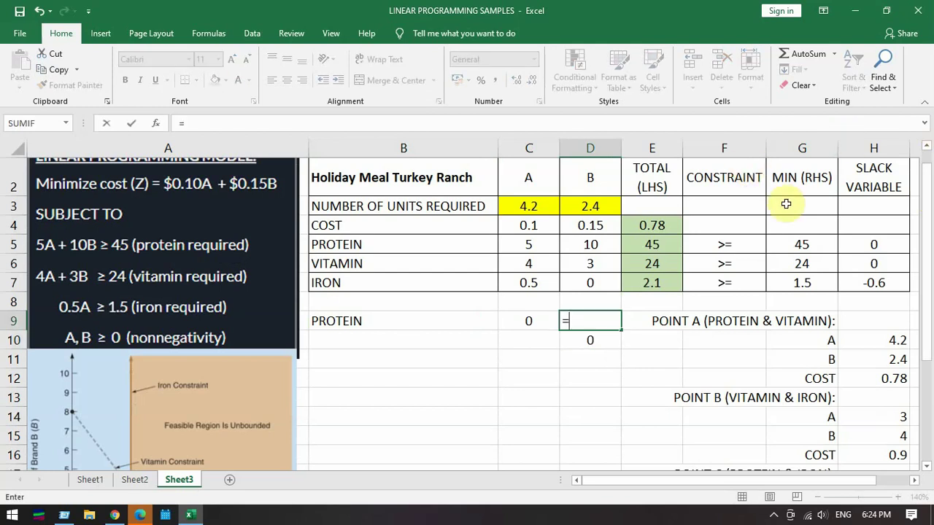
pyautogui.click(803, 245)
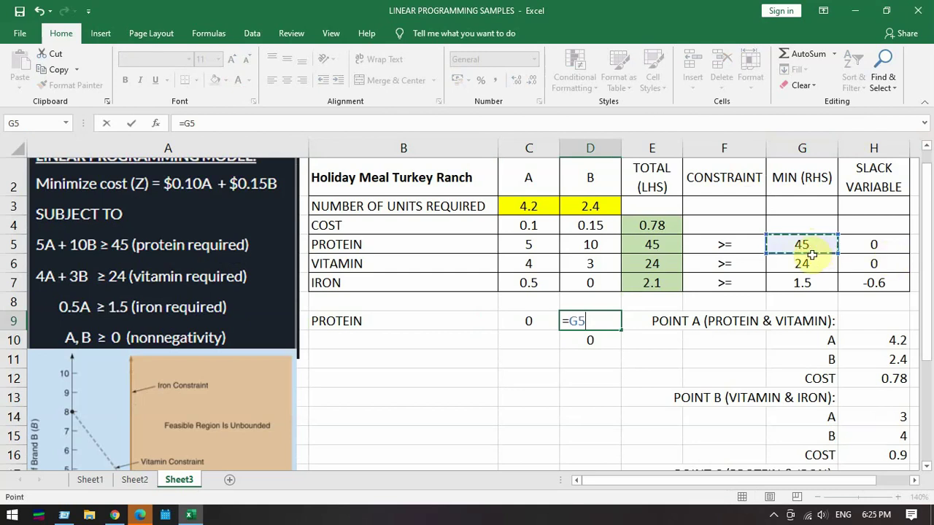
pyautogui.write('/')
pyautogui.click(590, 245)
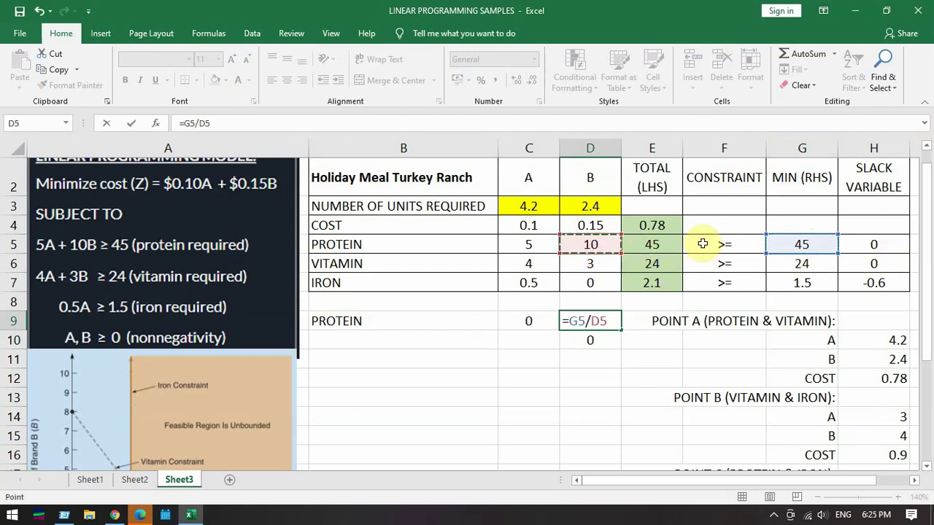
pyautogui.press('Return')
pyautogui.click(600, 321)
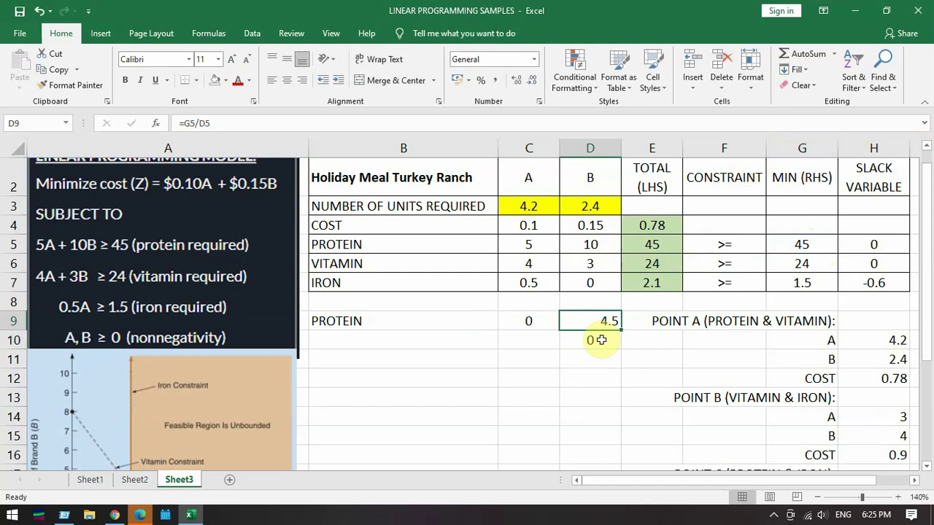
# - Calculate protein's A intercept in C10 with the formula =G5/C5 and centre the contents of C9:D16
pyautogui.click(534, 341)
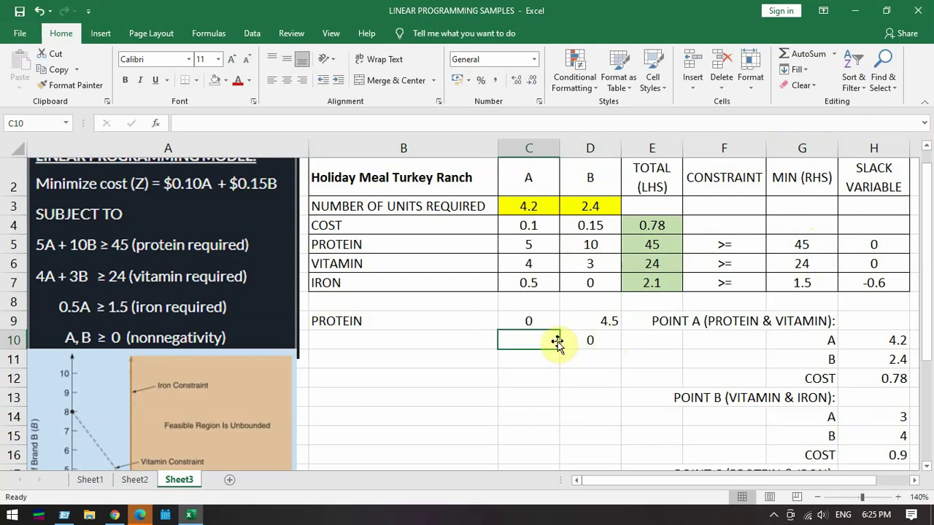
pyautogui.write('=')
pyautogui.click(799, 246)
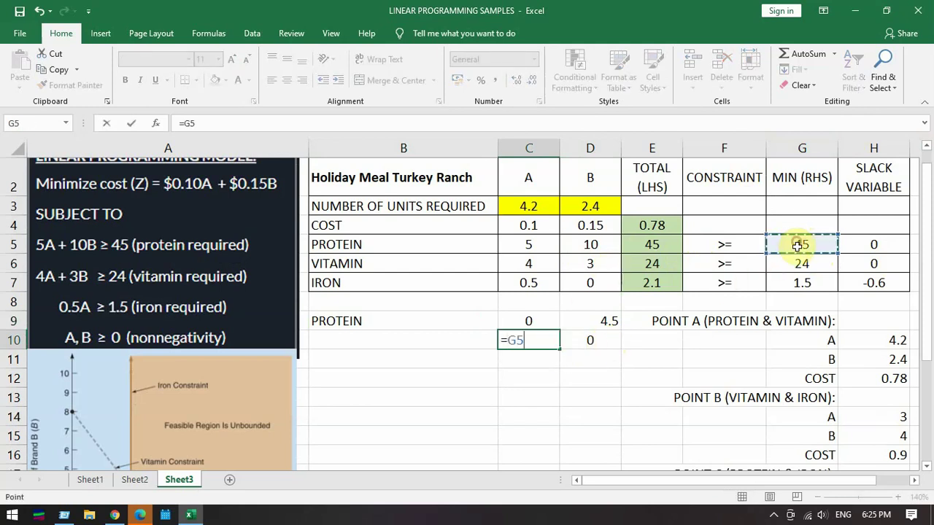
pyautogui.write('/')
pyautogui.click(529, 245)
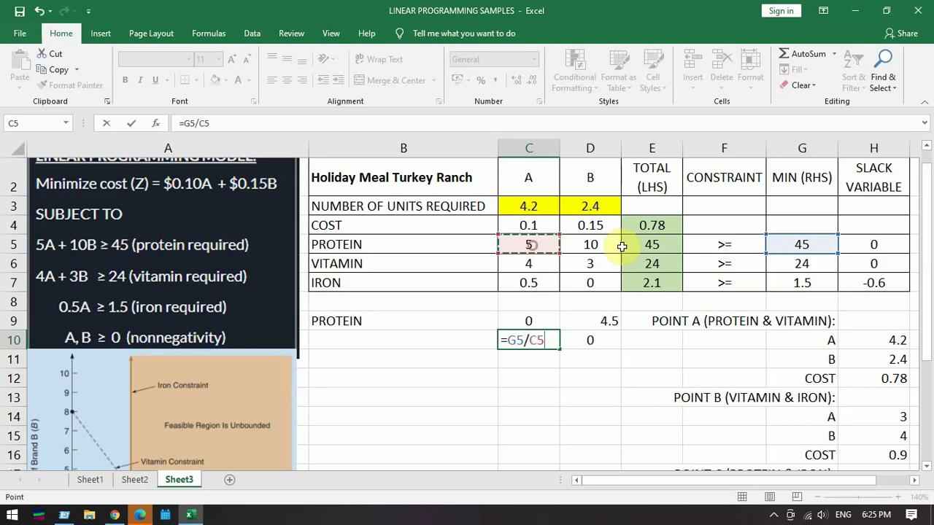
pyautogui.press('Return')
pyautogui.moveTo(525, 320); pyautogui.dragTo(607, 461)
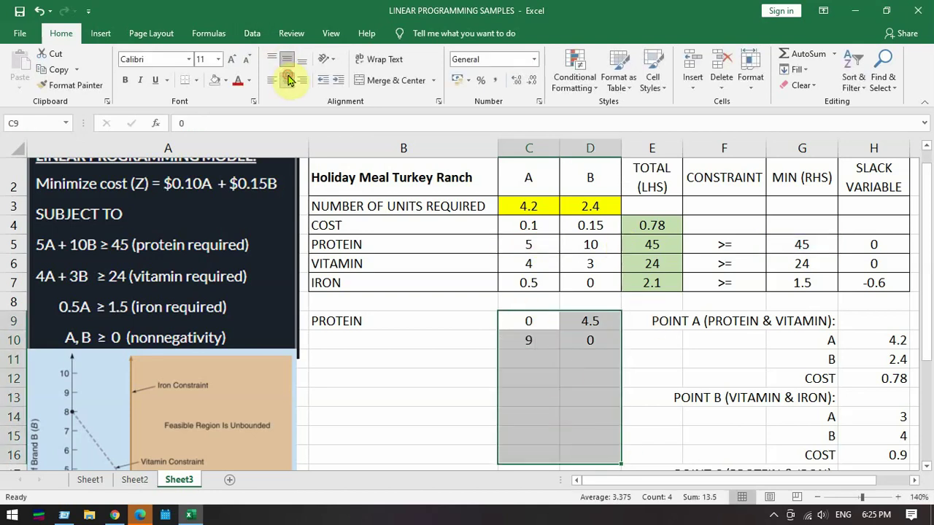
# - Check the first protein intercept in E9 with the formula =SUMPRODUCT(C9:D9,C5:D5)
pyautogui.click(646, 323)
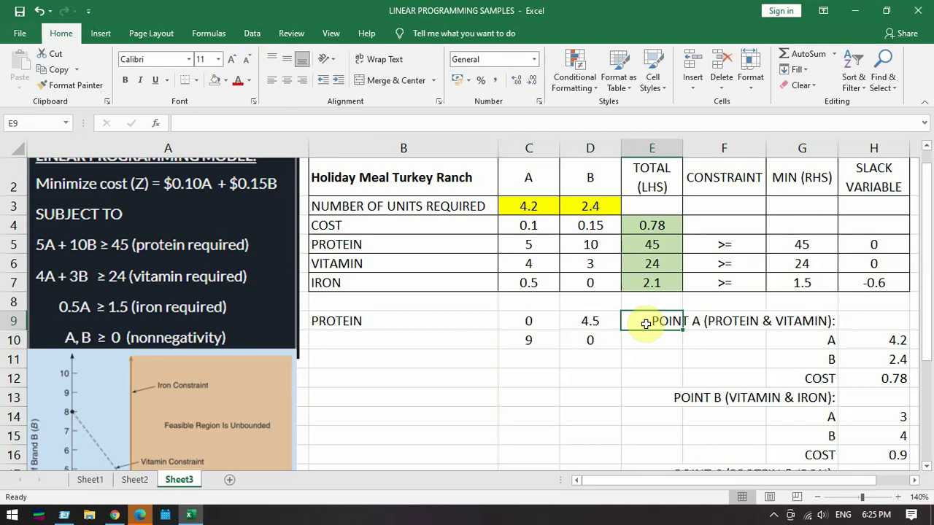
pyautogui.write('=SU')
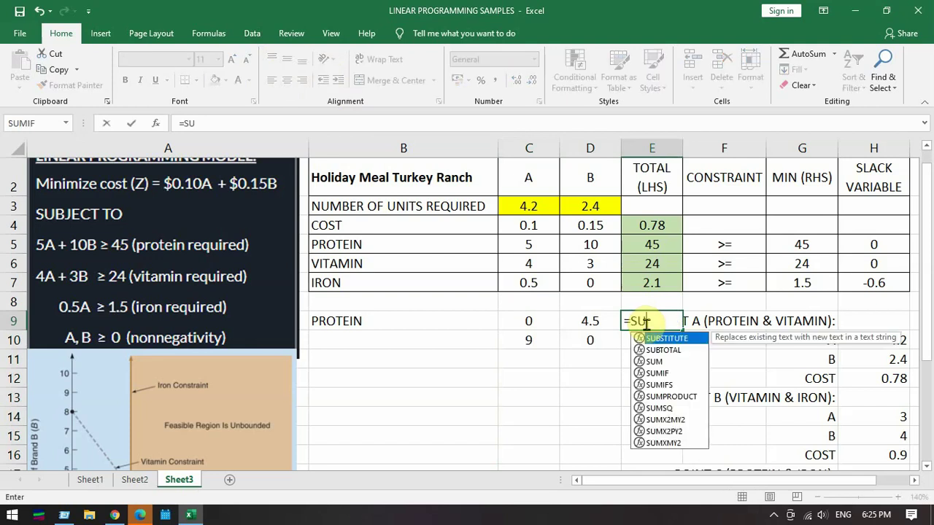
pyautogui.write('MPRODUCT(')
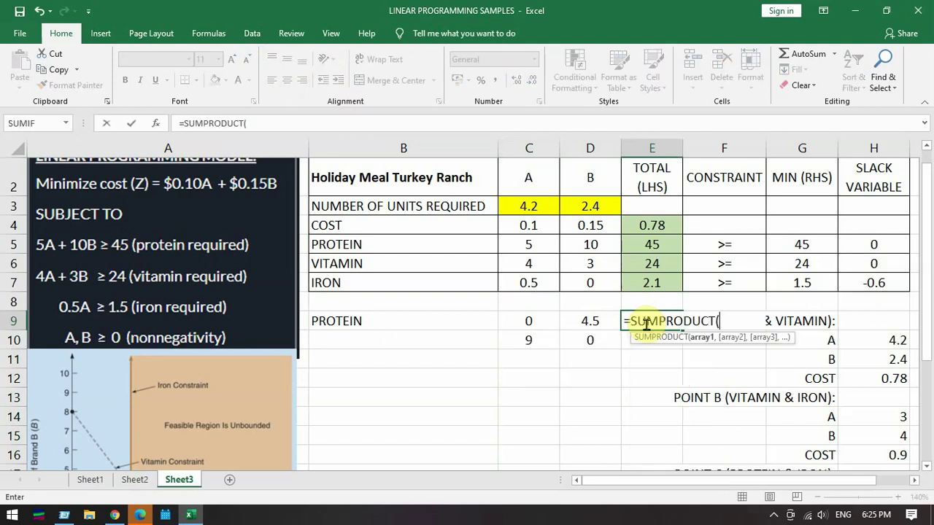
pyautogui.press('Left')
pyautogui.hotkey('shift', 'Left')
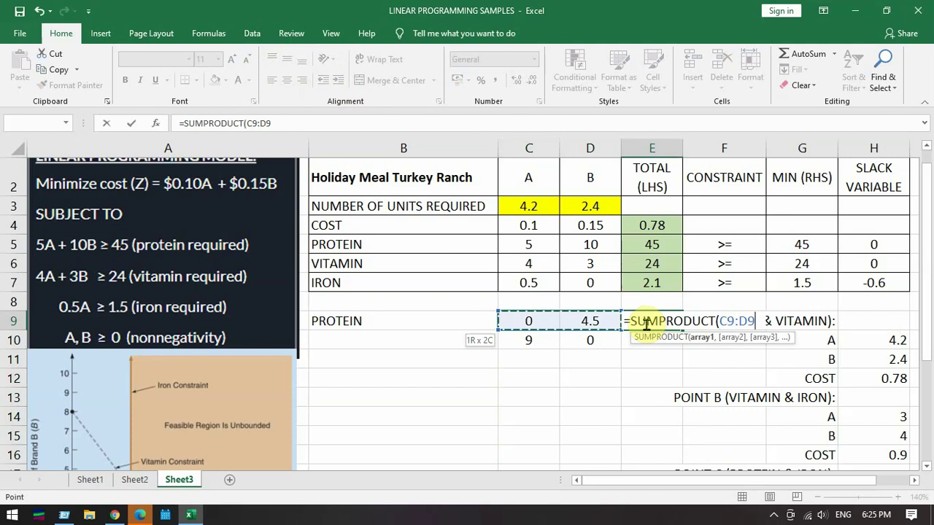
pyautogui.write(',')
pyautogui.press('Up')
pyautogui.press('Up')
pyautogui.press('Up')
pyautogui.press('Up')
pyautogui.press('Left')
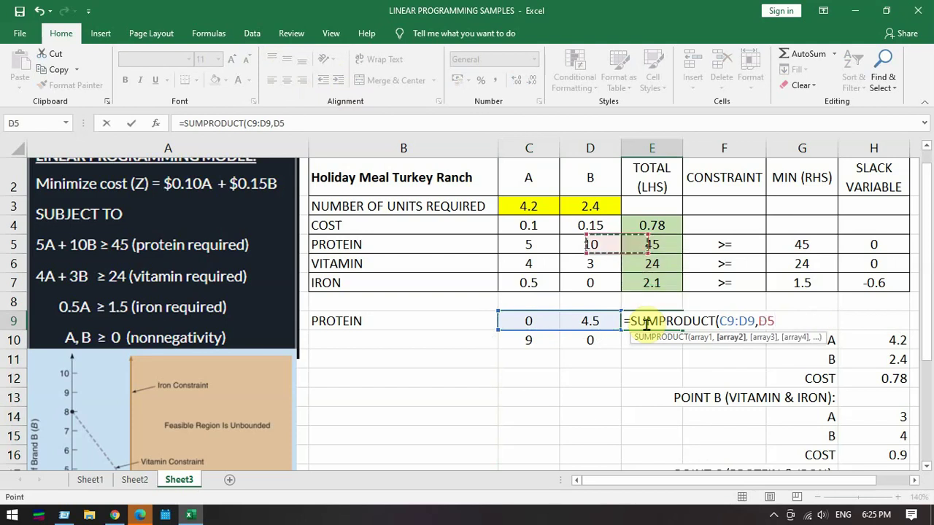
pyautogui.hotkey('shift', 'Left')
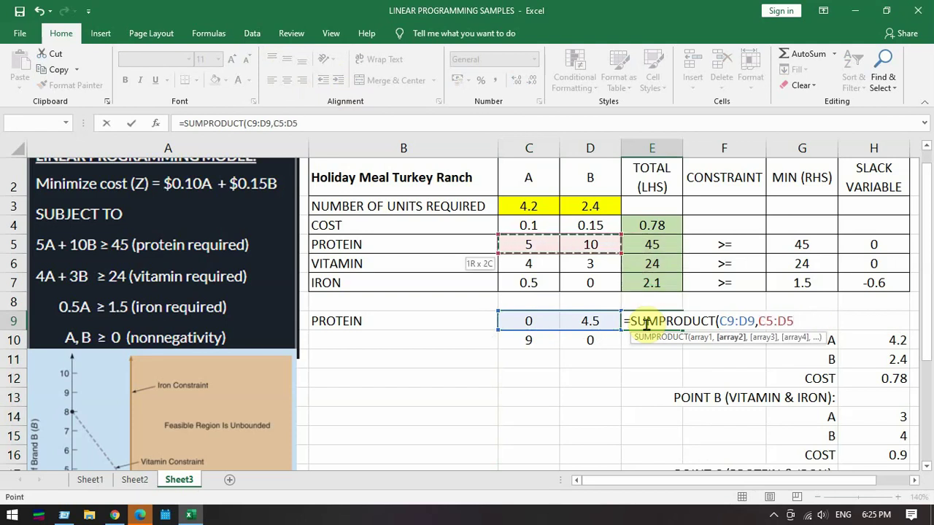
pyautogui.write(')')
pyautogui.press('Return')
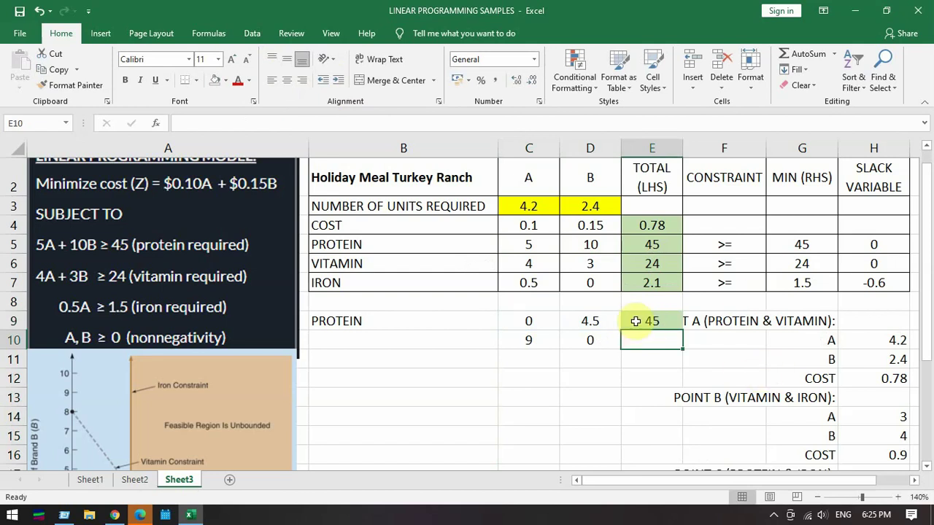
# - Lock the coefficient rows in E9's formula as C$5:D$5 and fill the formula down to E10
pyautogui.click(673, 321)
pyautogui.doubleClick(674, 321)
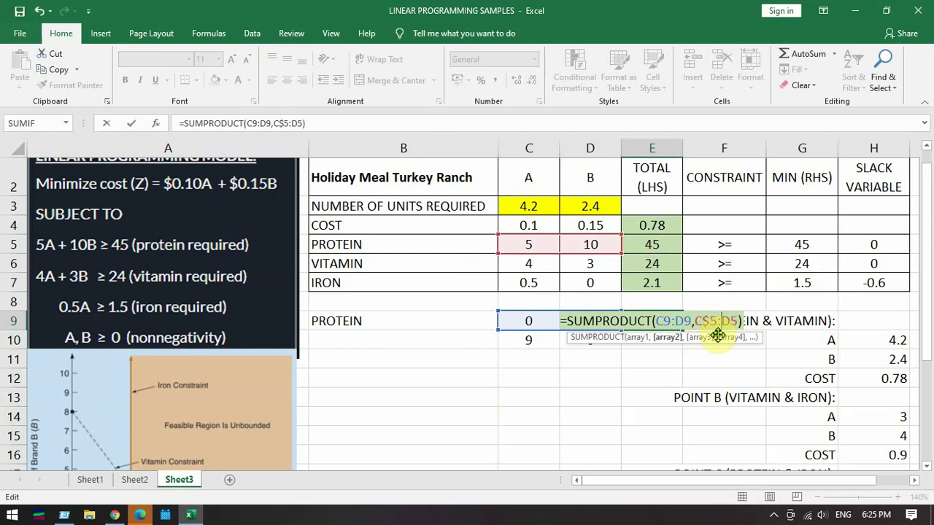
pyautogui.press('Return')
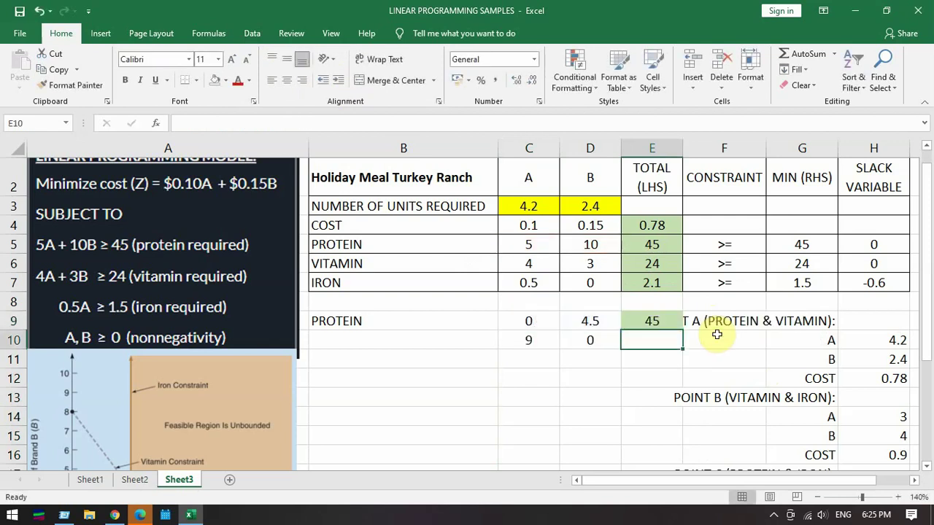
pyautogui.click(665, 322)
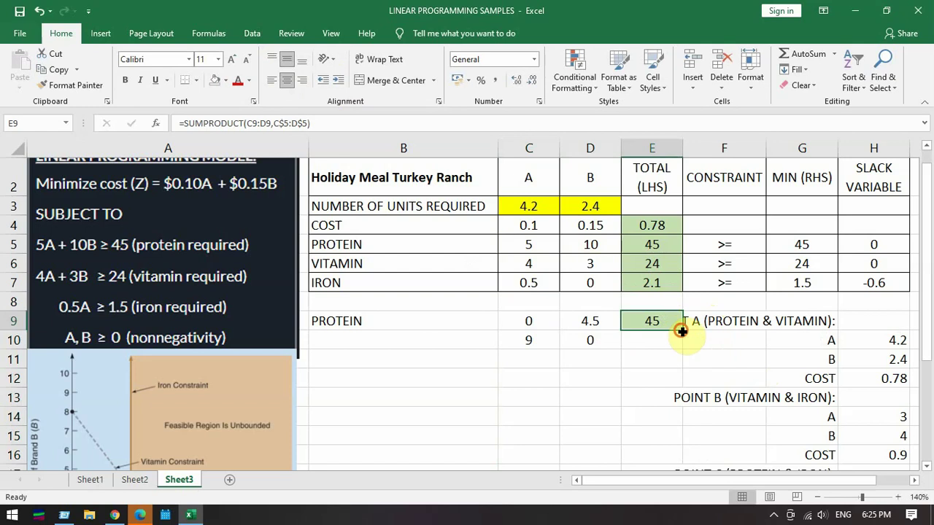
pyautogui.moveTo(681, 331); pyautogui.dragTo(668, 347)
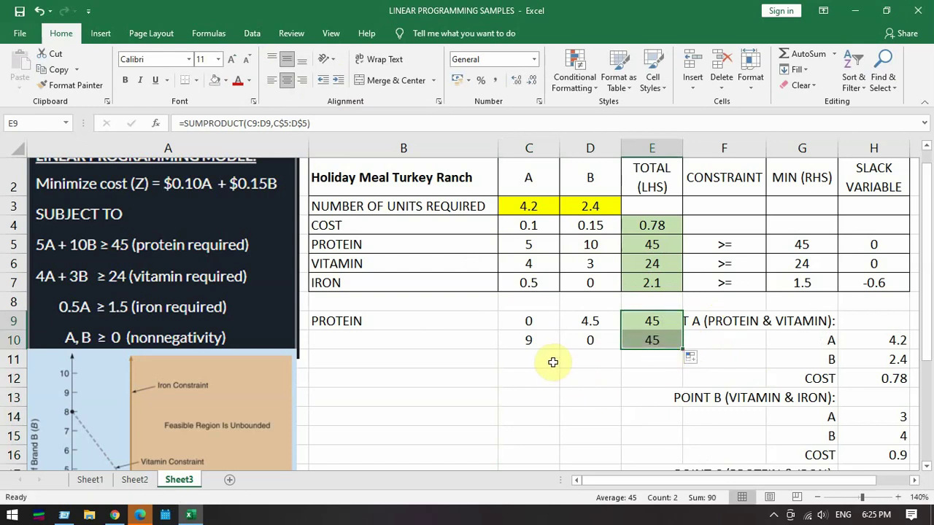
# - Start a vitamin intercept table with VITAMIN in B12 and 0 in C12
pyautogui.click(389, 378)
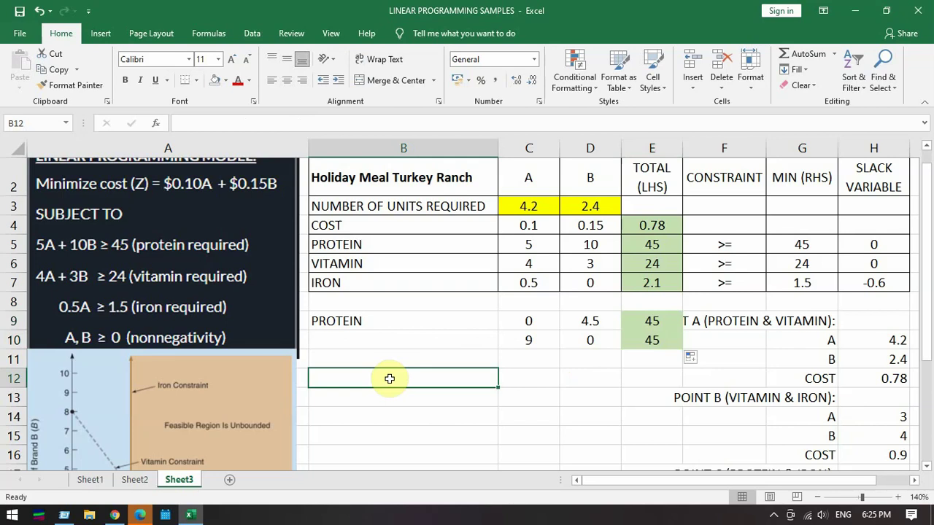
pyautogui.write('VIT')
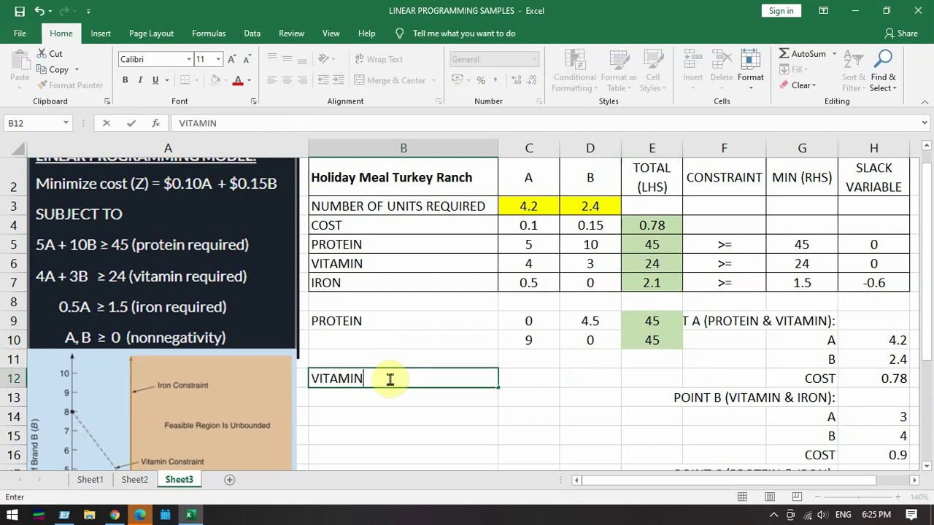
pyautogui.write('AMIN')
pyautogui.press('Tab')
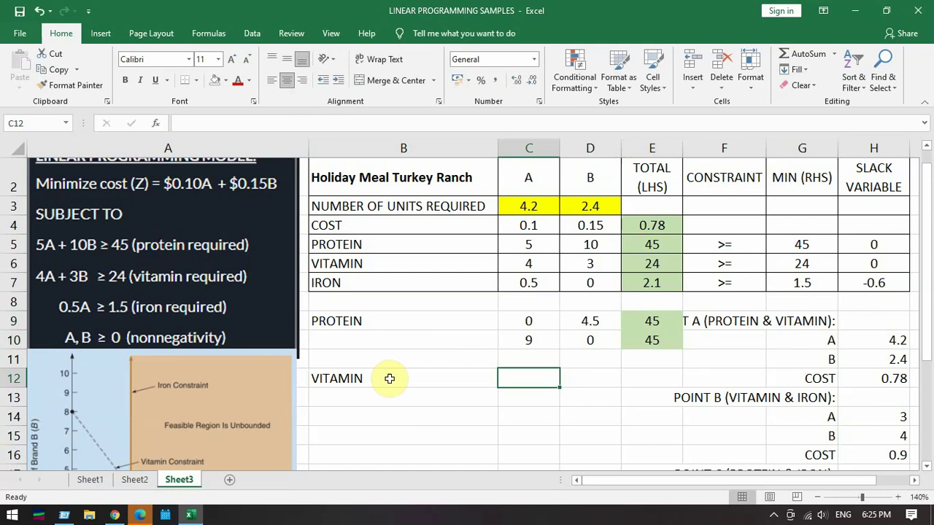
pyautogui.write('0')
pyautogui.press('Tab')
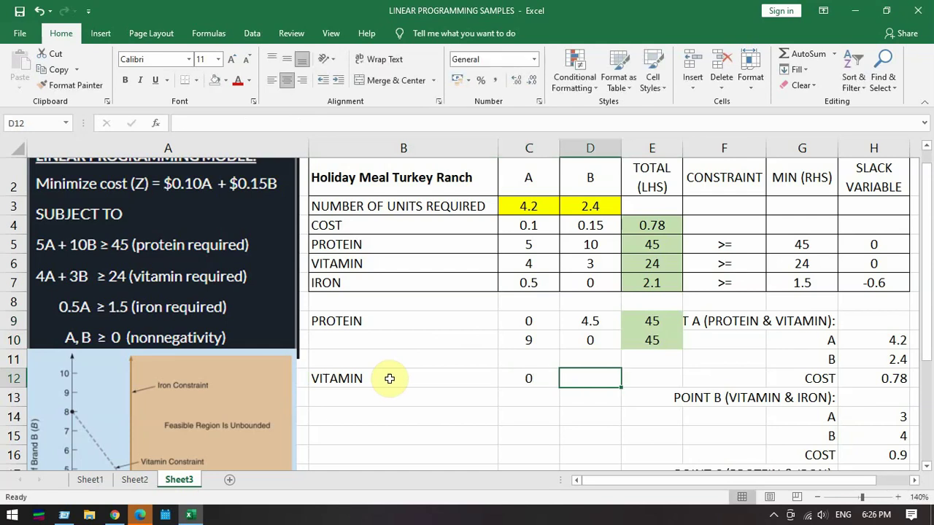
# - Calculate vitamin's B intercept in D12 with the formula =G6/D6
pyautogui.write('=')
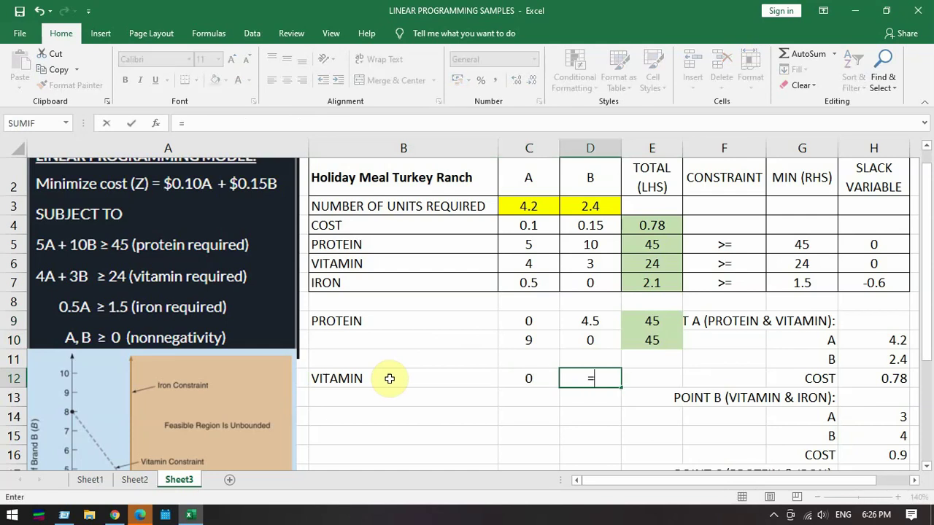
pyautogui.click(788, 262)
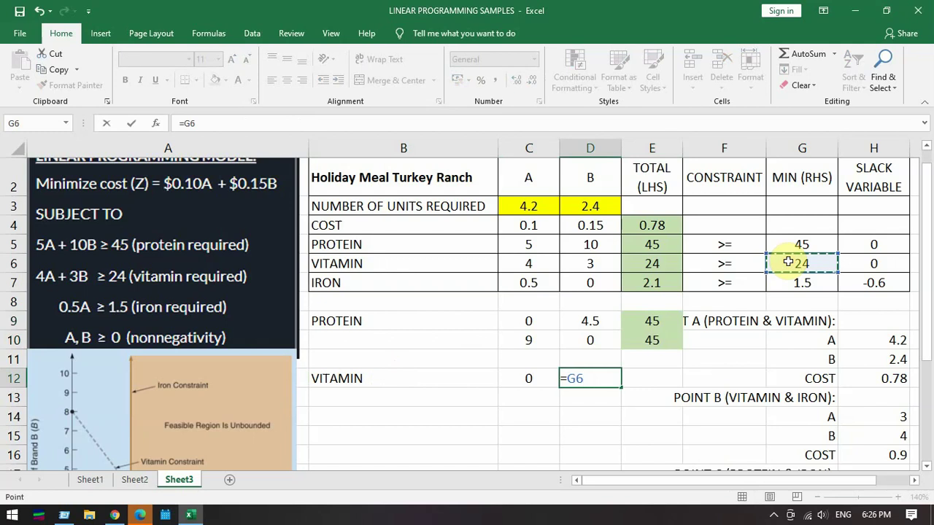
pyautogui.write('/')
pyautogui.click(611, 264)
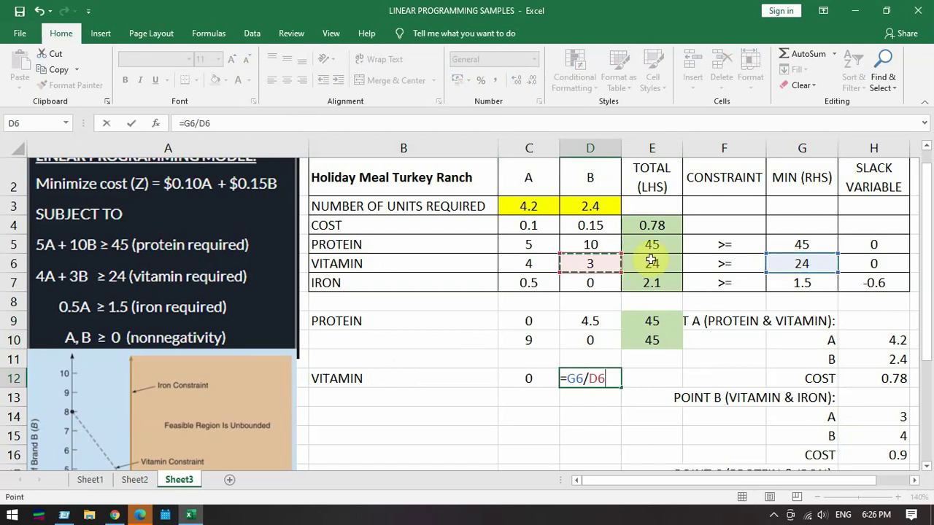
pyautogui.press('Return')
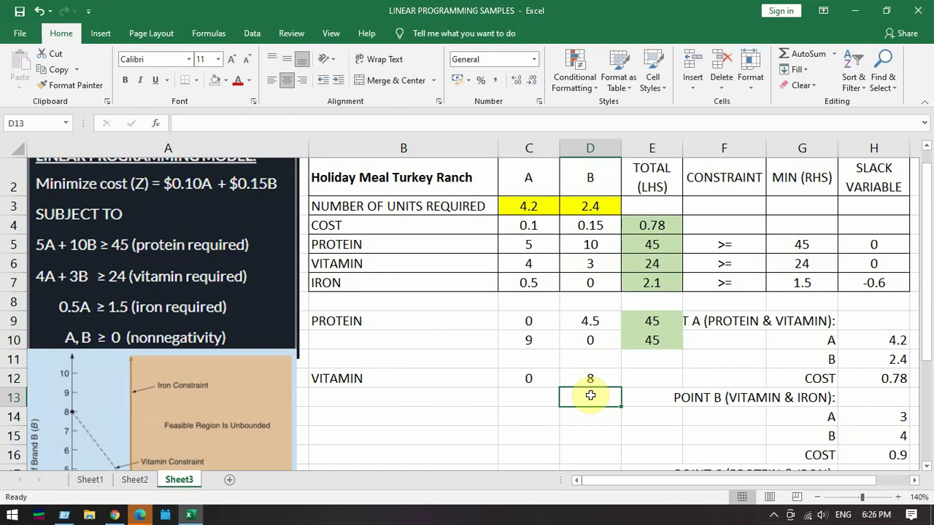
# - Enter 0 in D13 and calculate vitamin's A intercept in C13 with the formula =G6/C6
pyautogui.write('0')
pyautogui.click(536, 398)
pyautogui.write('=')
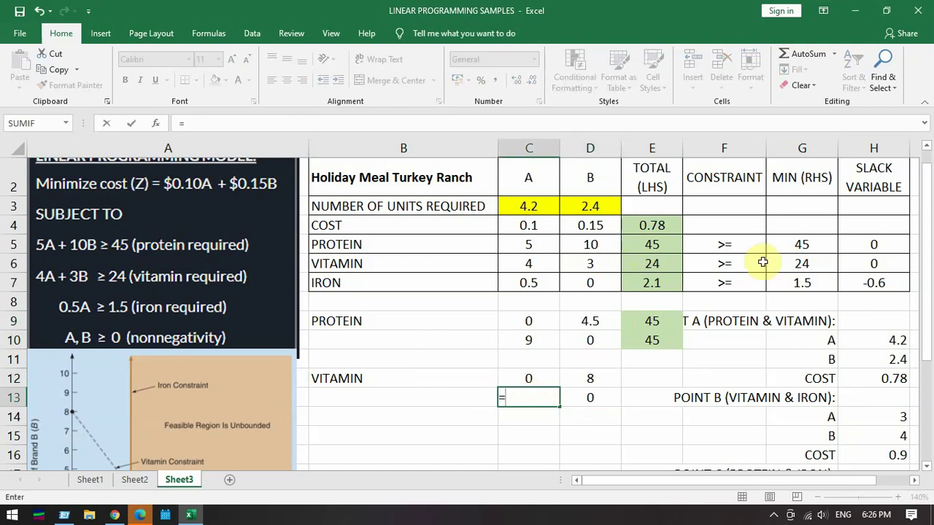
pyautogui.click(802, 263)
pyautogui.write('/')
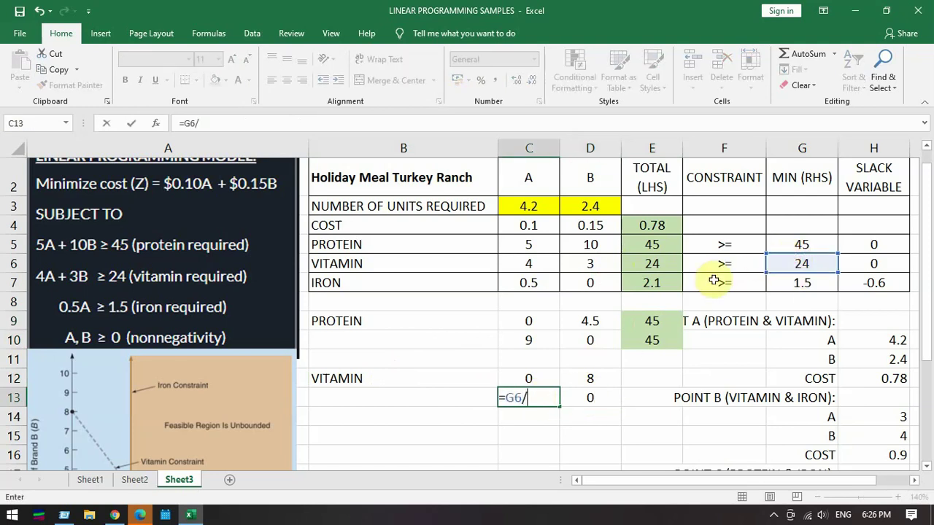
pyautogui.click(527, 262)
pyautogui.press('Return')
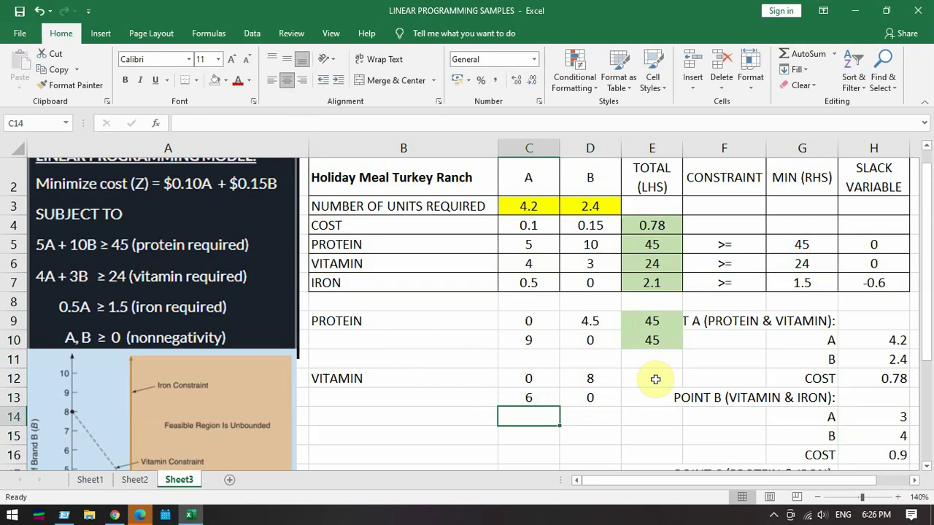
# - Copy the check formula from E10 to E12 and point its coefficient range to the vitamin row, C$6:D$6
pyautogui.click(657, 339)
pyautogui.hotkey('ctrl', 'c')
pyautogui.click(662, 376)
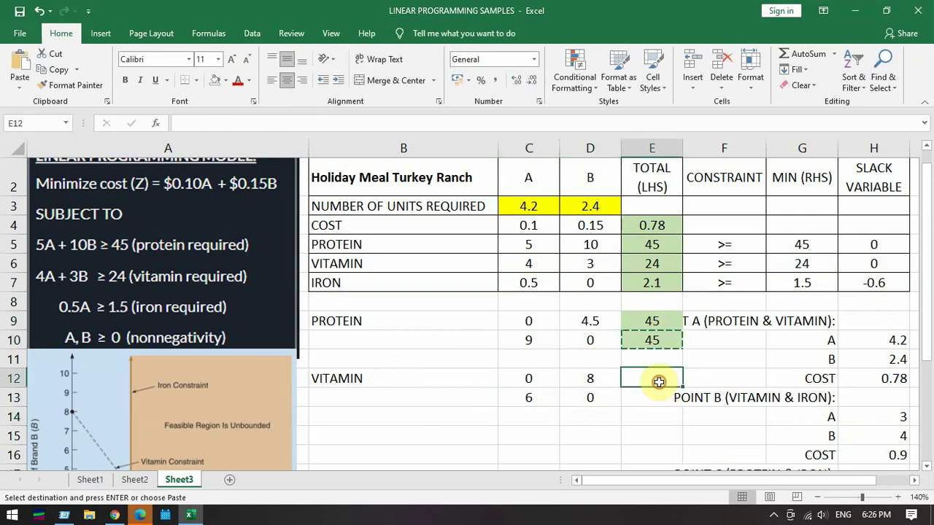
pyautogui.hotkey('ctrl', 'v')
pyautogui.doubleClick(660, 378)
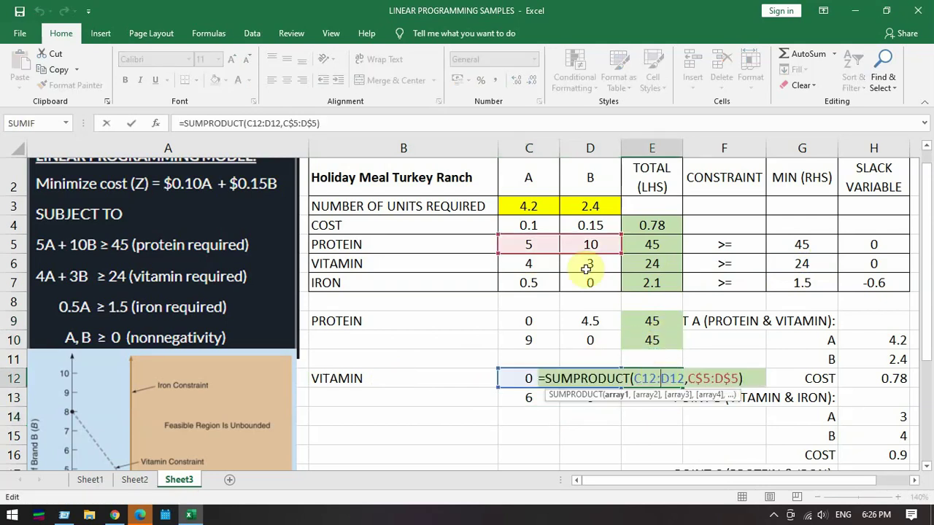
pyautogui.moveTo(586, 259); pyautogui.dragTo(588, 263)
pyautogui.press('Return')
# - Fill the vitamin check formula from E12 down to E13 and compare the results with the vitamin minimum in G6
pyautogui.click(657, 372)
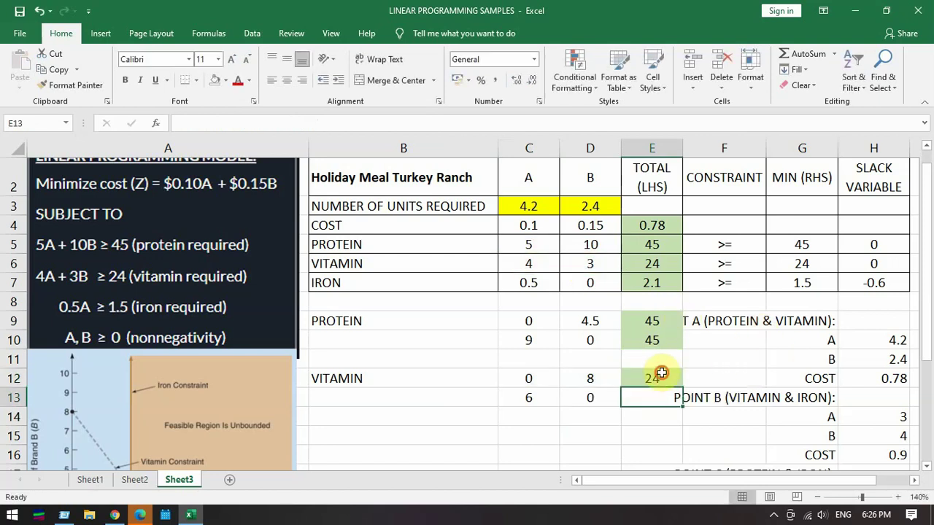
pyautogui.moveTo(683, 387); pyautogui.dragTo(682, 399)
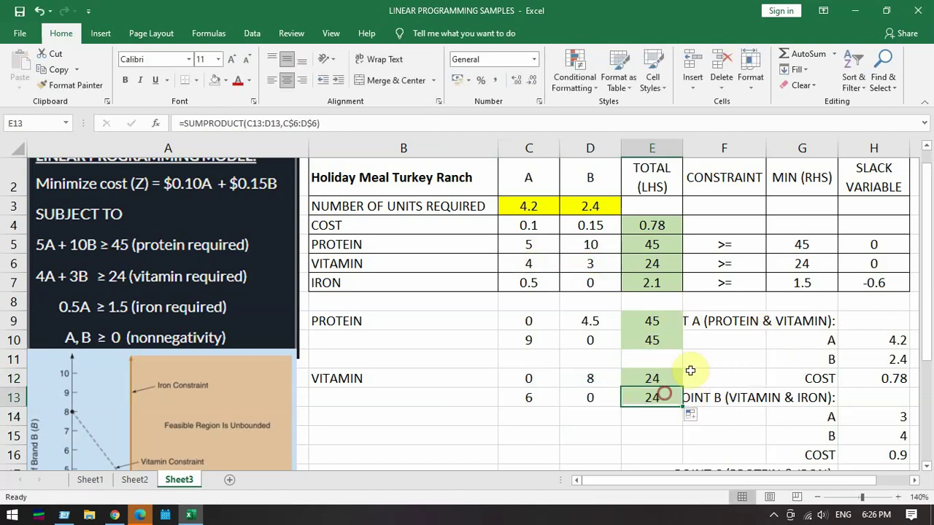
pyautogui.click(798, 264)
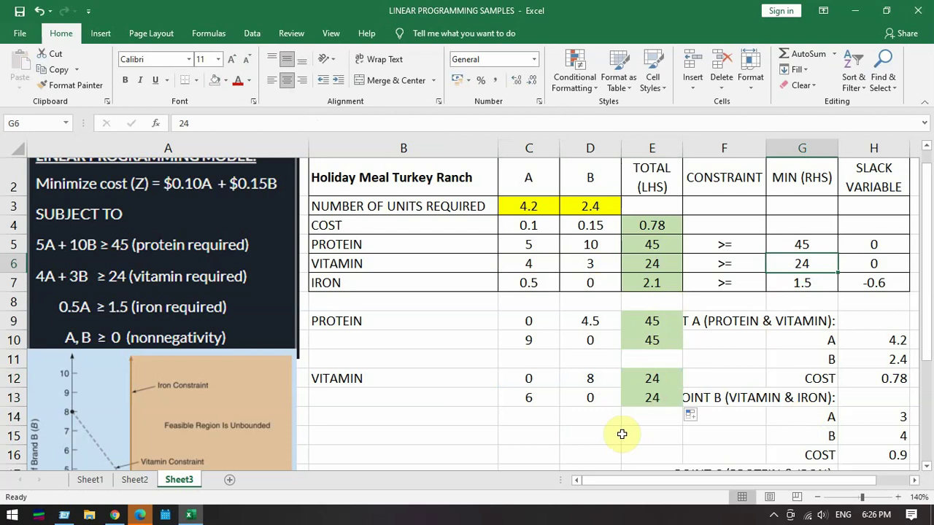
# - Label cell B15 as IRON and enter 0 for A in C15
pyautogui.click(416, 439)
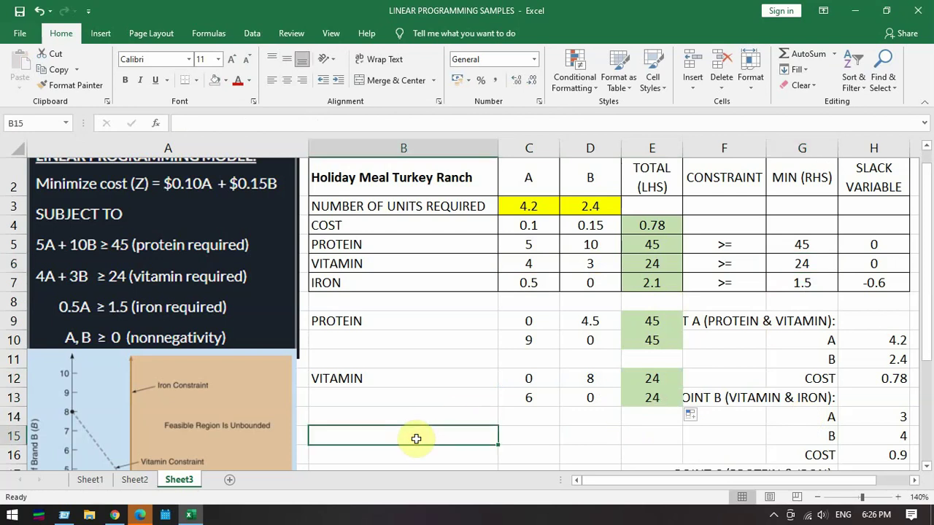
pyautogui.write('IRON')
pyautogui.press('Tab')
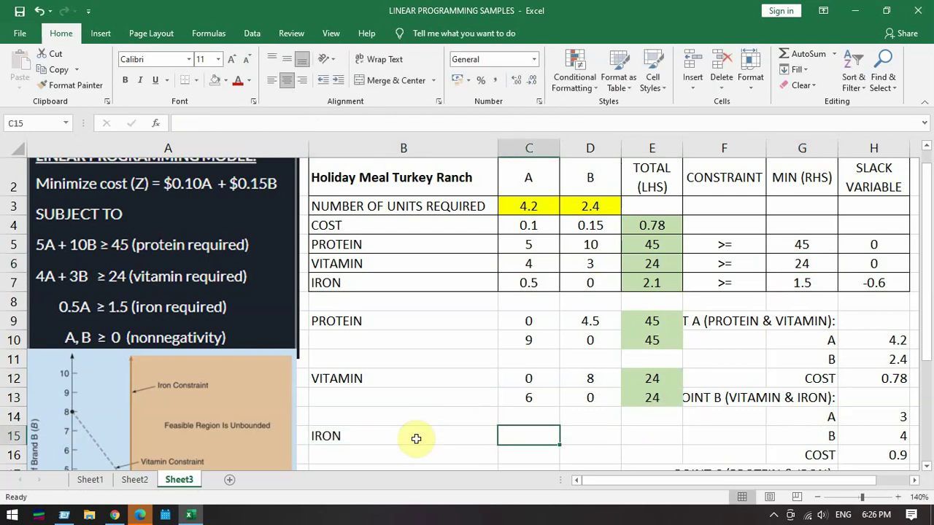
pyautogui.write('0')
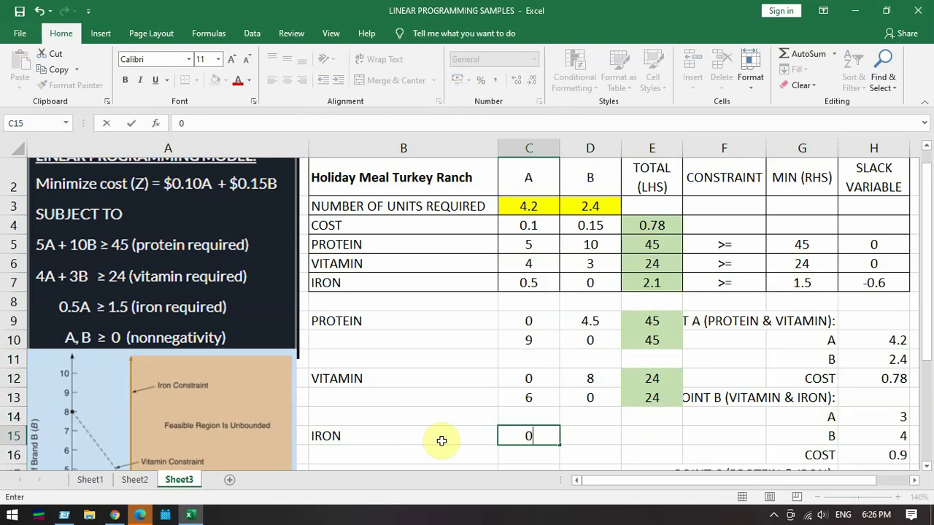
# - Try to calculate iron's B intercept in D15 with the formula =G7/D7
pyautogui.click(579, 440)
pyautogui.write('=')
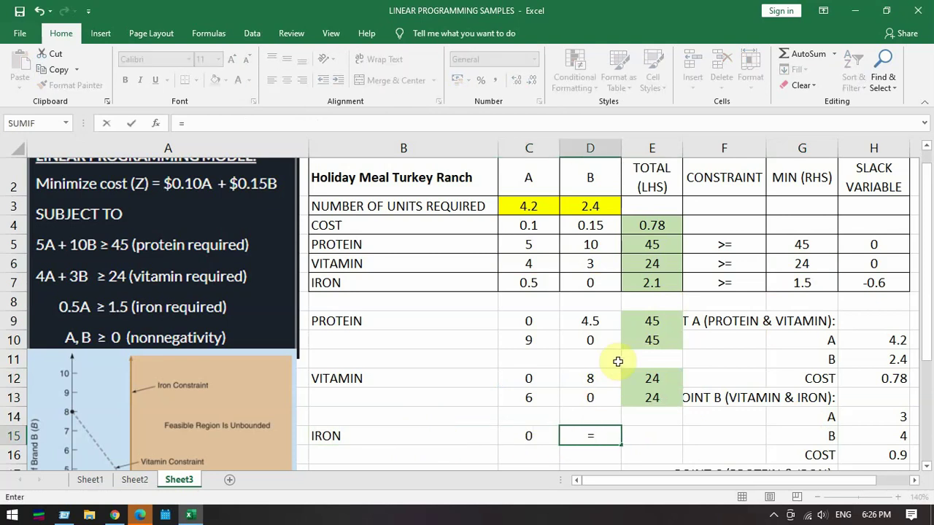
pyautogui.click(804, 283)
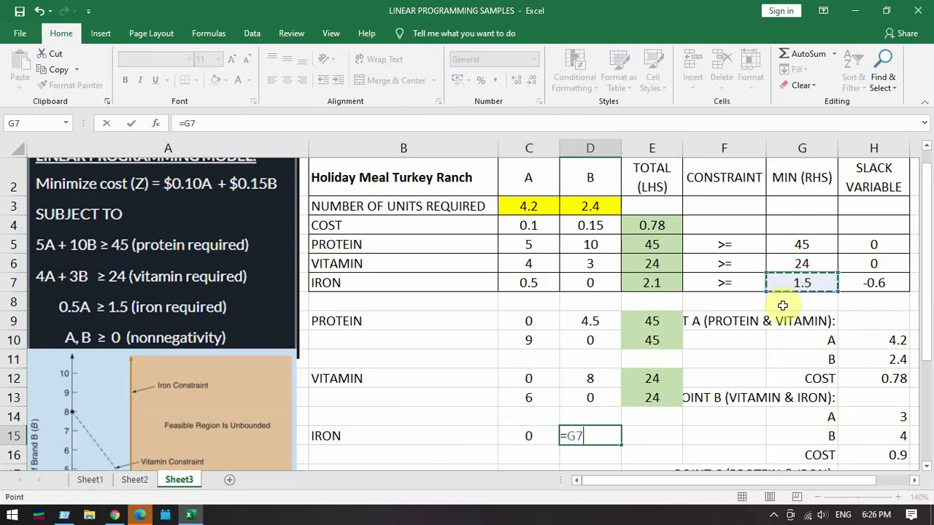
pyautogui.write('/')
pyautogui.click(597, 283)
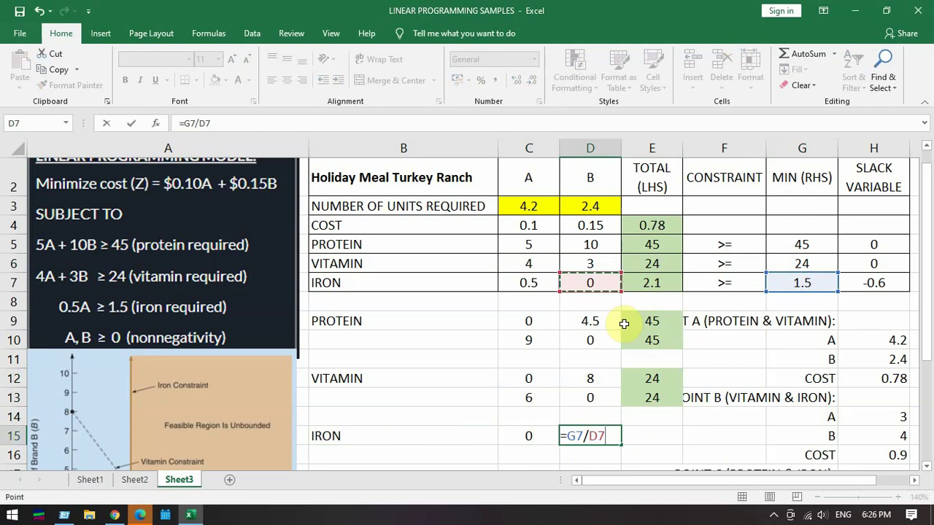
pyautogui.hotkey('ctrl', 'Return')
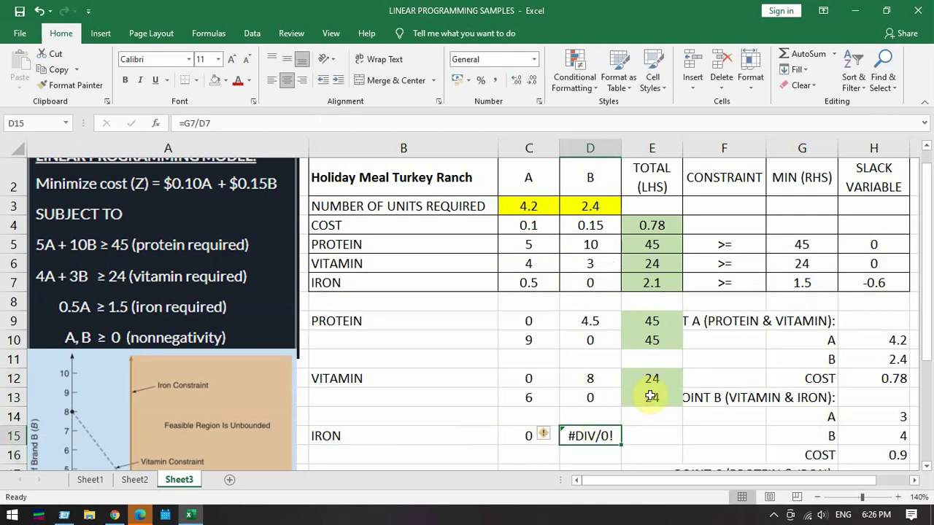
# - Enter 0 for B in both iron rows, cells D15 and D16
pyautogui.write('0')
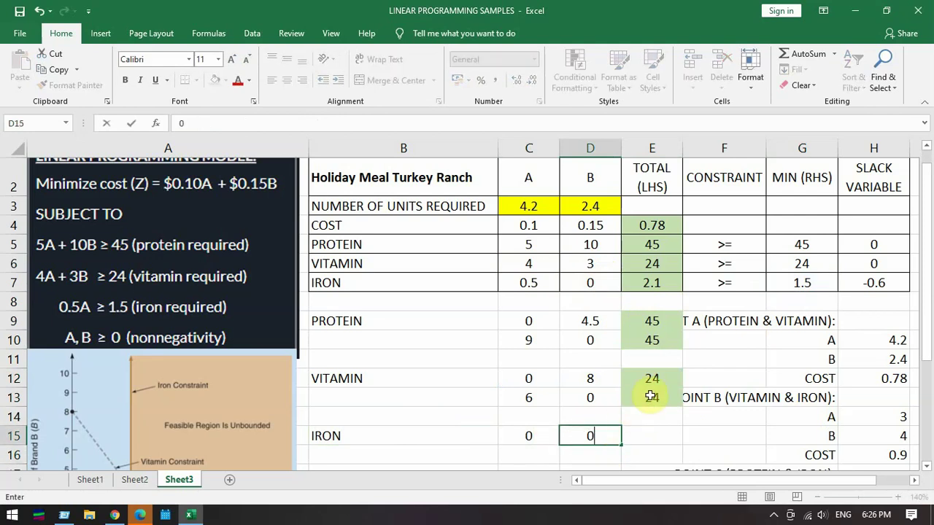
pyautogui.click(521, 450)
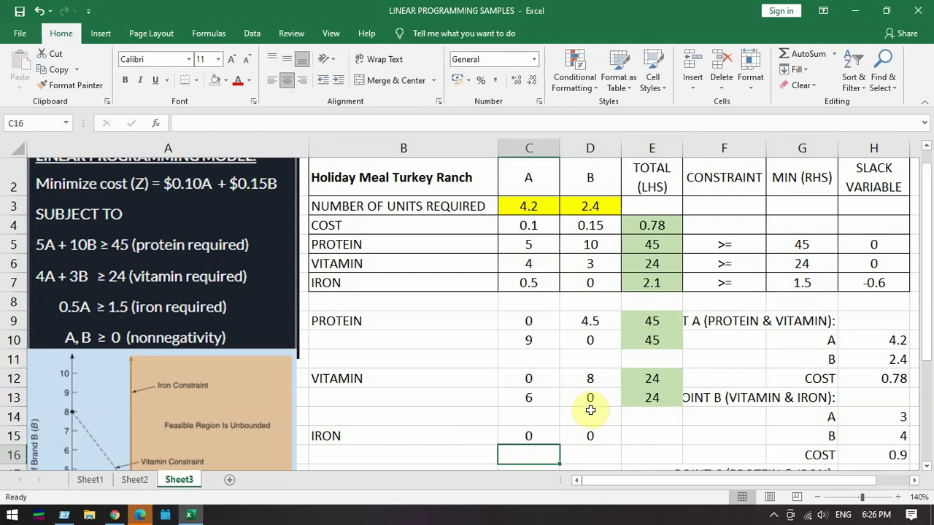
pyautogui.press('Right')
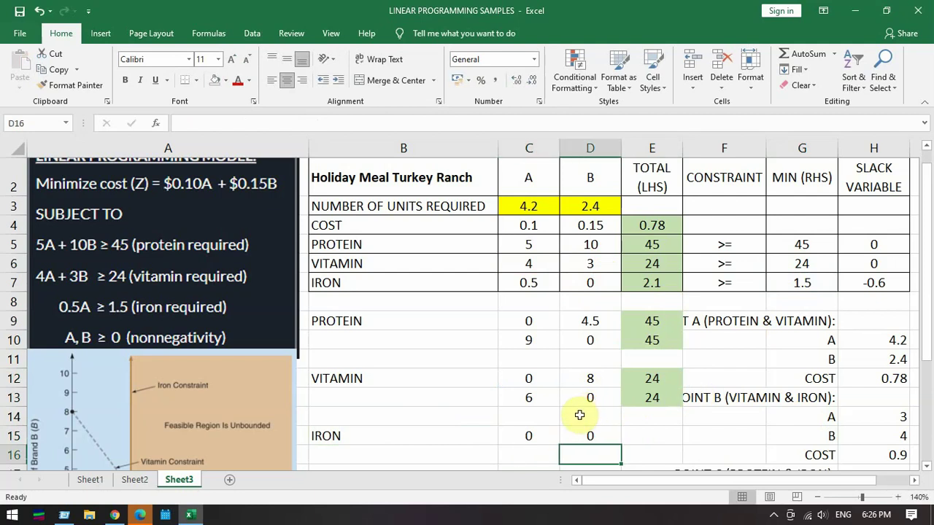
pyautogui.write('0')
# - Calculate iron's A intercept in C16 with the formula =G7/C7 and review the iron points in C15:D16
pyautogui.click(543, 447)
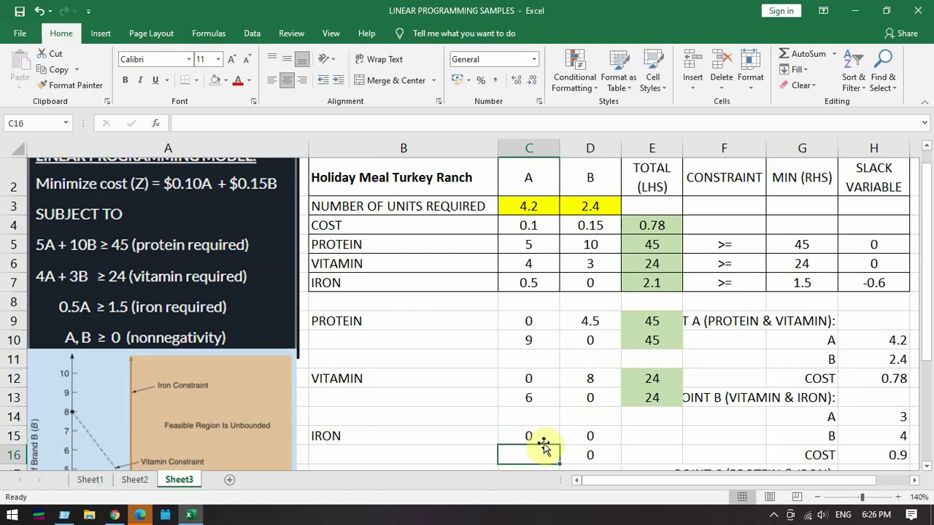
pyautogui.write('=')
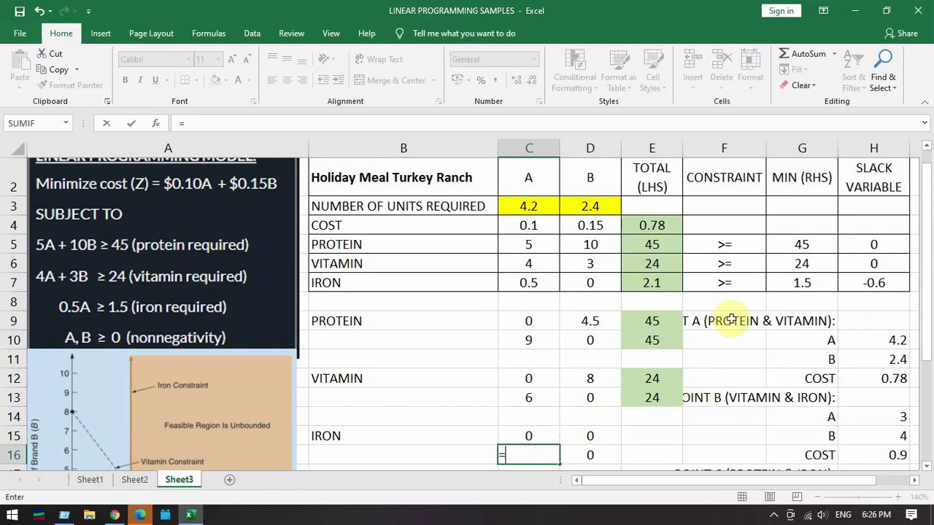
pyautogui.click(802, 283)
pyautogui.write('/')
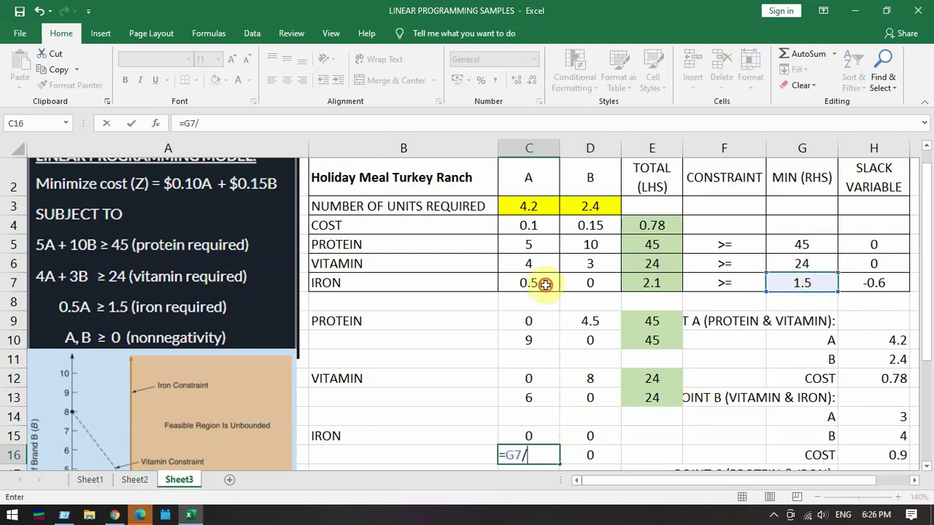
pyautogui.click(528, 283)
pyautogui.press('Return')
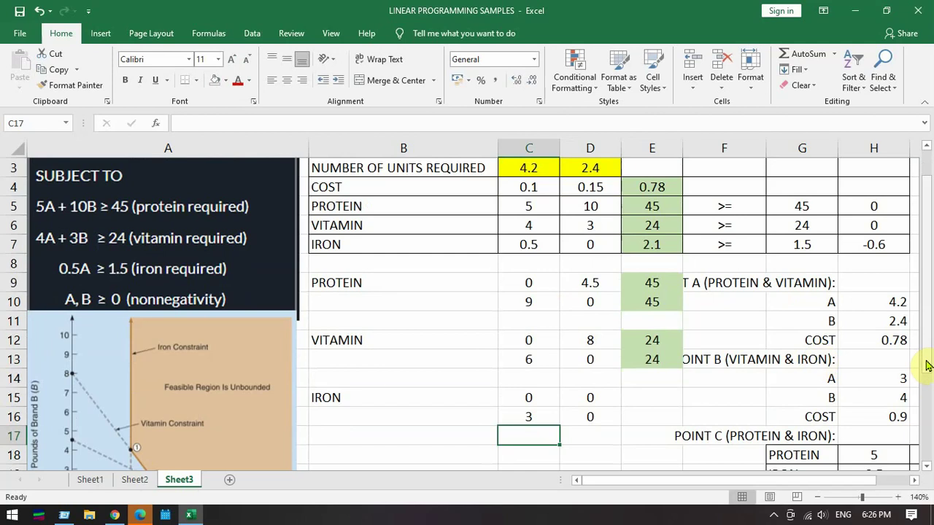
pyautogui.moveTo(926, 364); pyautogui.dragTo(926, 368)
pyautogui.click(537, 413)
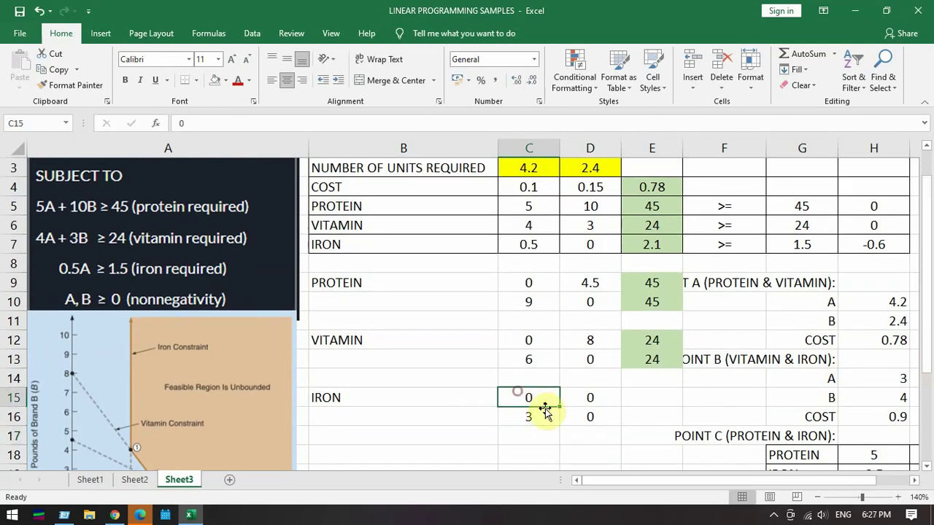
pyautogui.moveTo(560, 413)
pyautogui.mouseDown()
pyautogui.moveTo(548, 392)
pyautogui.moveTo(548, 413)
pyautogui.mouseUp()
pyautogui.click(598, 395)
pyautogui.click(596, 410)
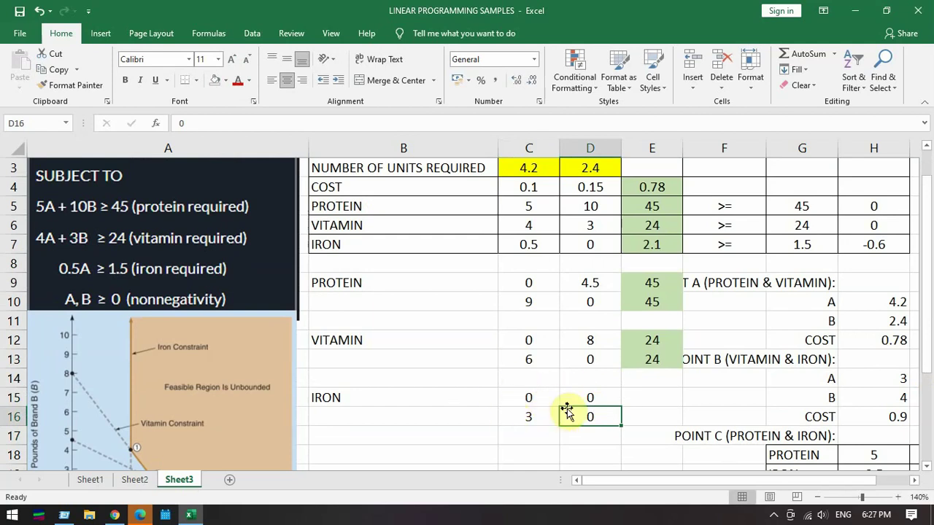
# - Copy the check formula from E13 to E16, point its coefficient range to the iron row C7:D7, and compare with G7
pyautogui.click(669, 361)
pyautogui.hotkey('ctrl', 'c')
pyautogui.click(648, 414)
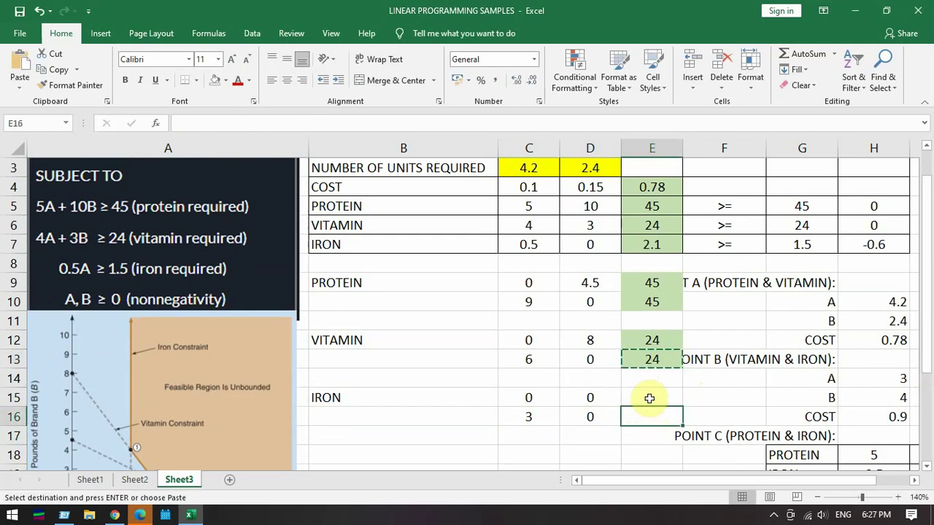
pyautogui.hotkey('ctrl', 'v')
pyautogui.doubleClick(657, 414)
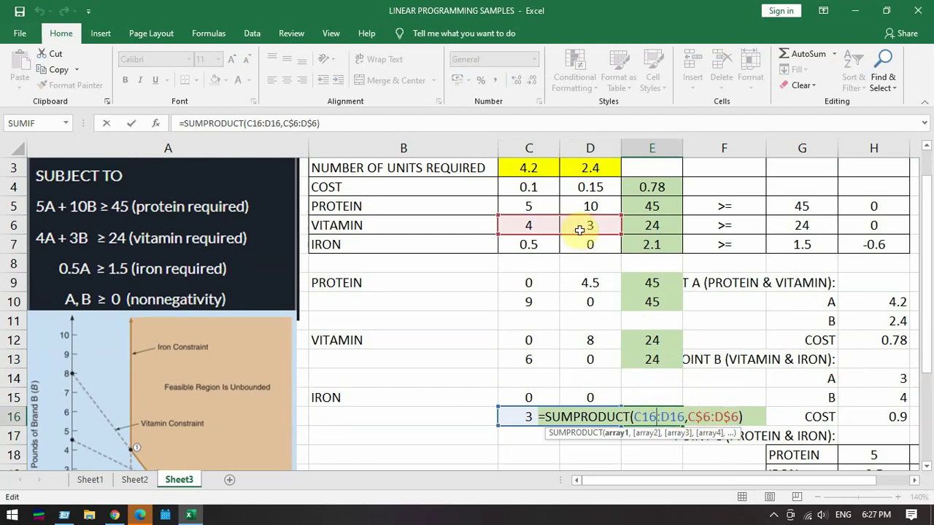
pyautogui.moveTo(590, 238); pyautogui.dragTo(580, 242)
pyautogui.press('Return')
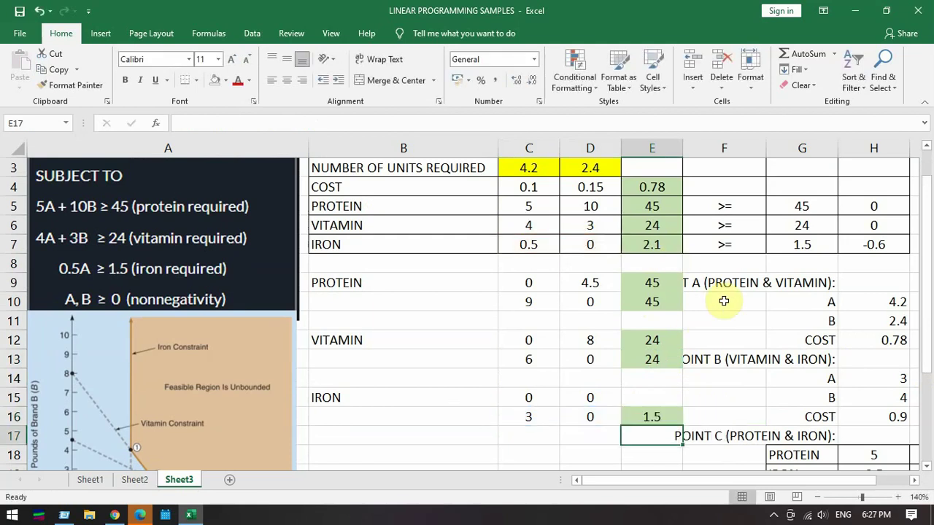
pyautogui.click(808, 239)
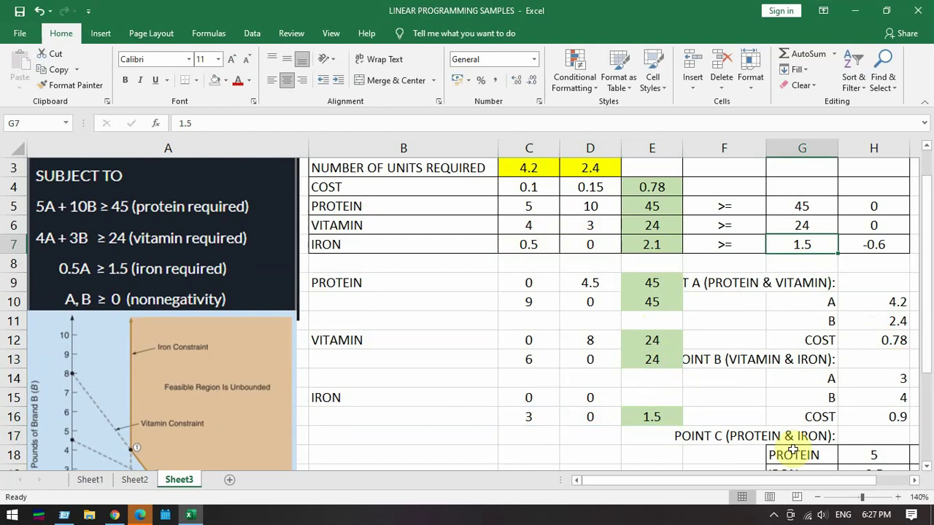
# - Right-align the constraint labels in cells B9:B19
pyautogui.moveTo(691, 482); pyautogui.dragTo(723, 484)
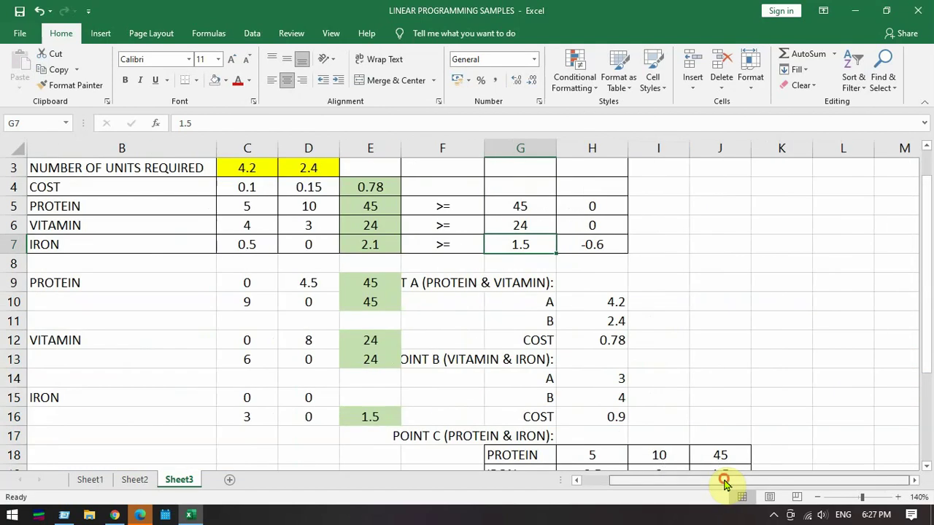
pyautogui.moveTo(931, 344); pyautogui.dragTo(928, 294)
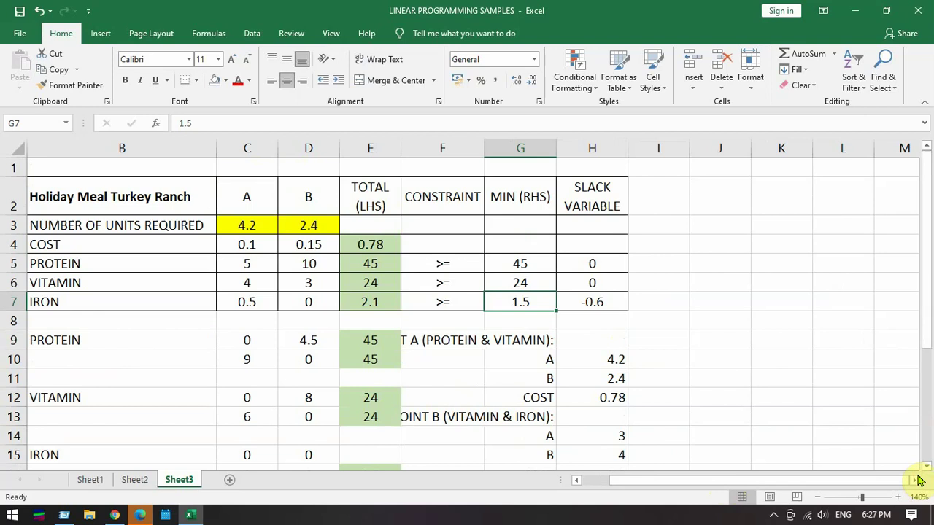
pyautogui.moveTo(124, 340); pyautogui.dragTo(125, 474)
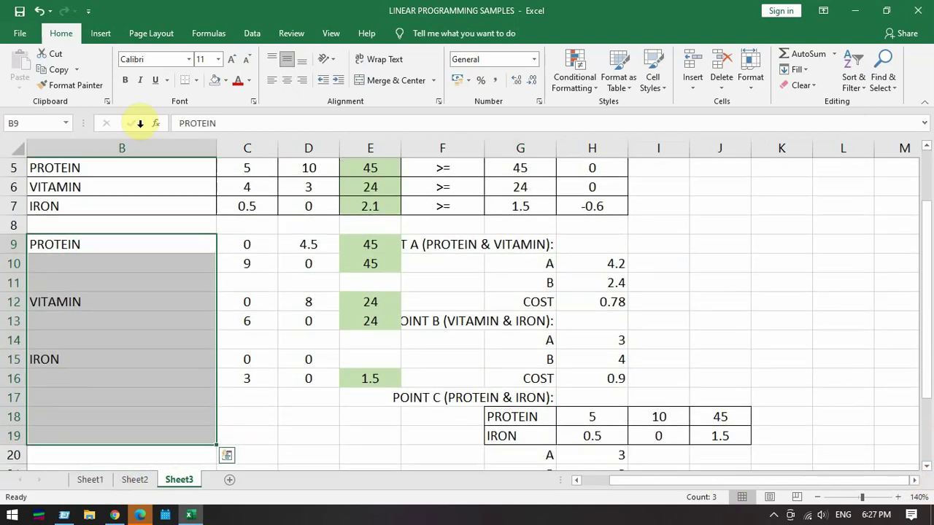
pyautogui.click(304, 82)
pyautogui.click(707, 299)
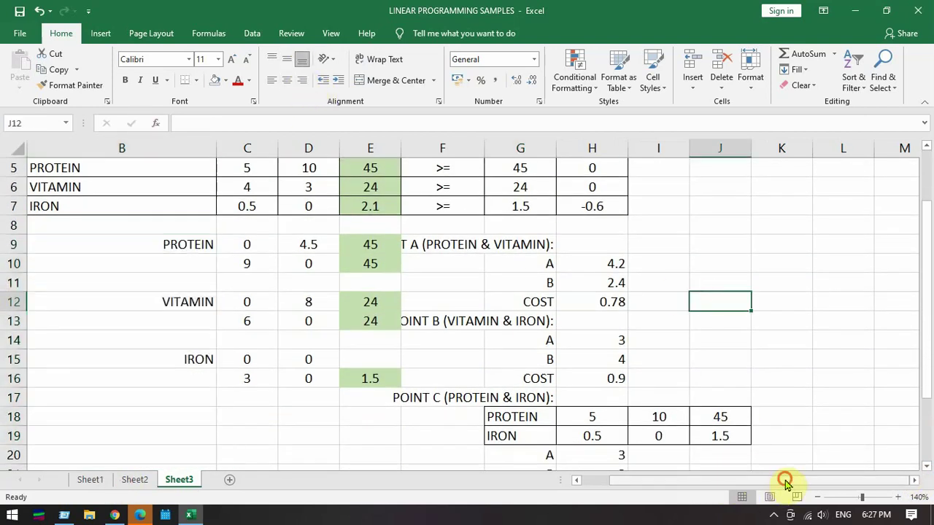
# - Insert a scatter chart with straight lines and markers from the protein intercepts in C9:D10
pyautogui.click(914, 480)
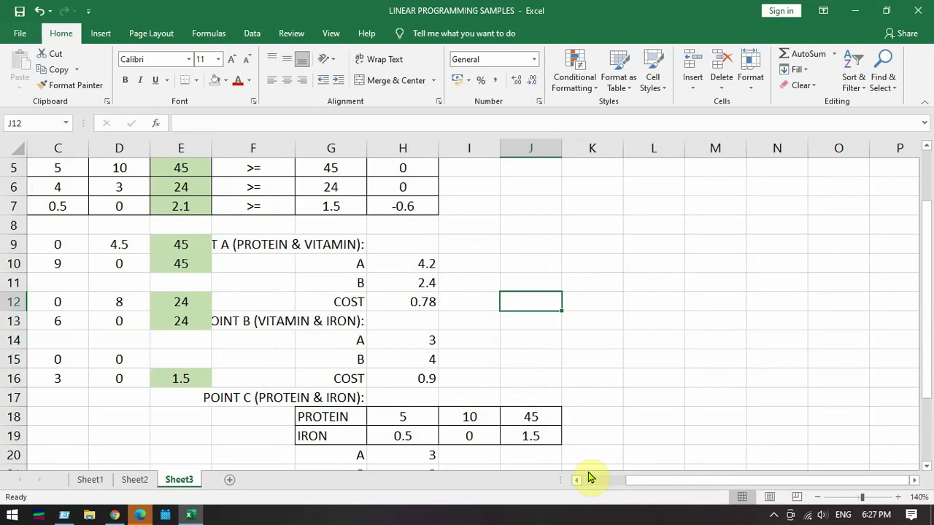
pyautogui.moveTo(642, 482); pyautogui.dragTo(590, 464)
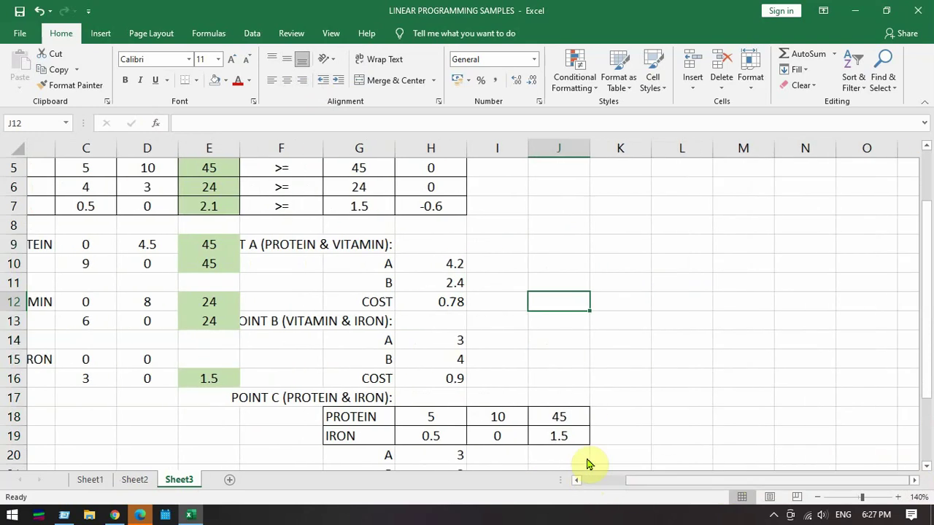
pyautogui.click(63, 244)
pyautogui.moveTo(63, 244); pyautogui.dragTo(98, 258)
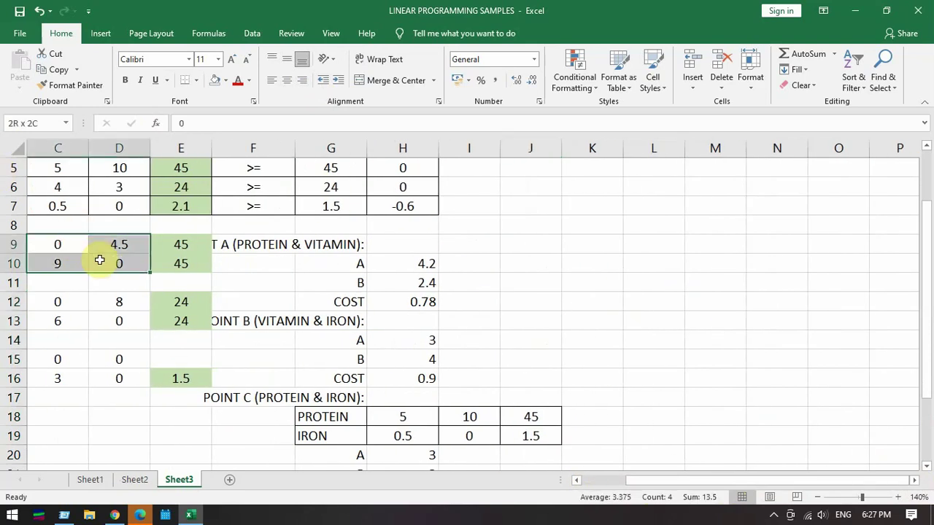
pyautogui.click(102, 33)
pyautogui.click(384, 86)
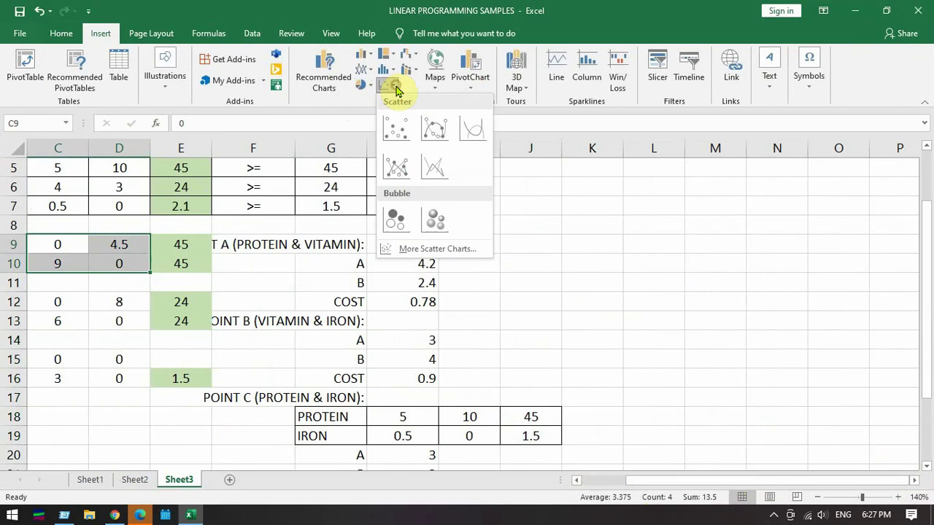
pyautogui.click(396, 169)
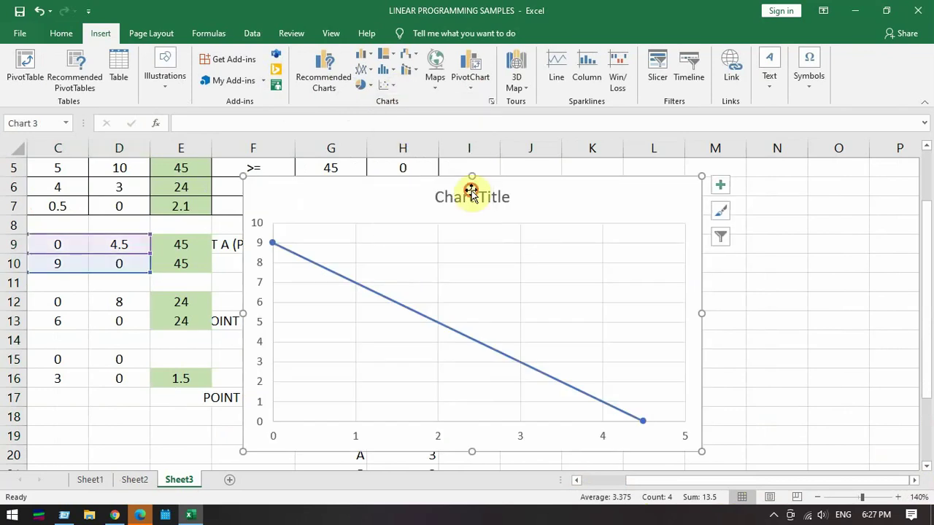
# - Delete the chart title and move the chart beside the model table, starting around column I and row 2
pyautogui.moveTo(470, 194); pyautogui.dragTo(660, 194)
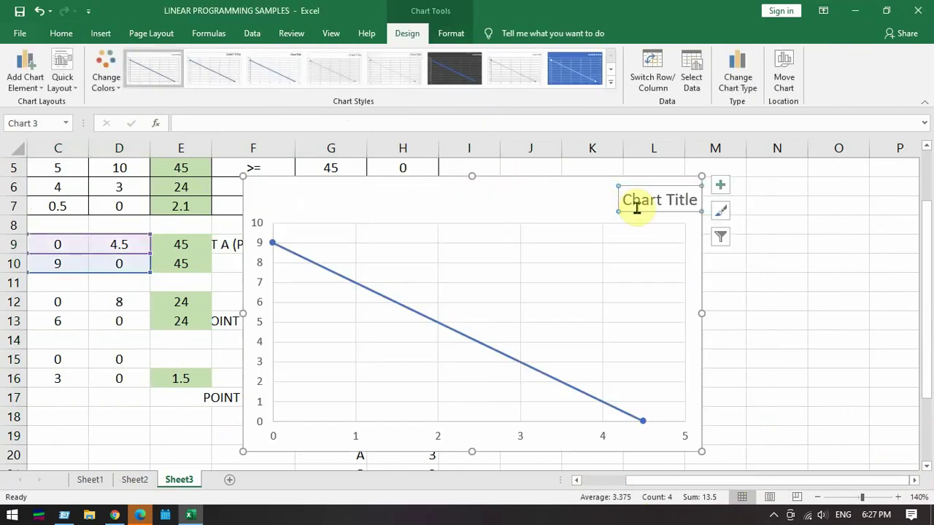
pyautogui.press('Delete')
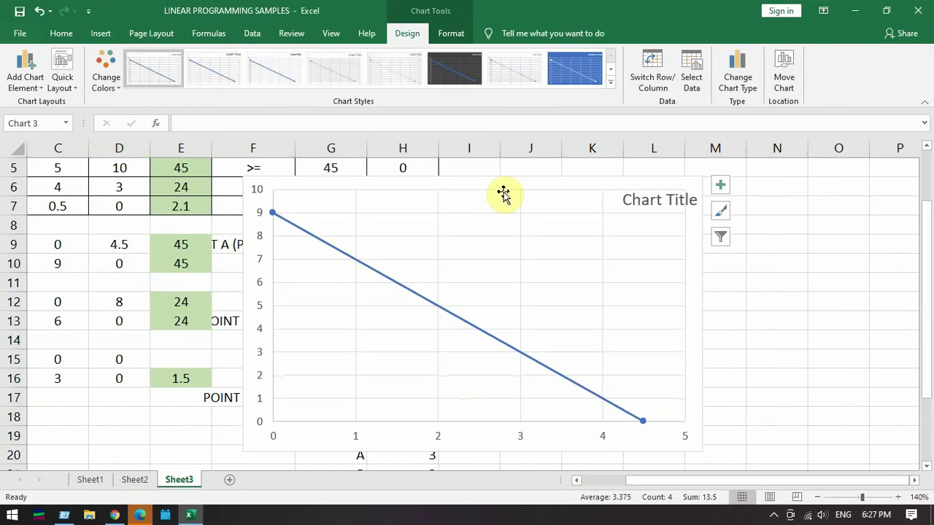
pyautogui.moveTo(504, 184); pyautogui.dragTo(734, 165)
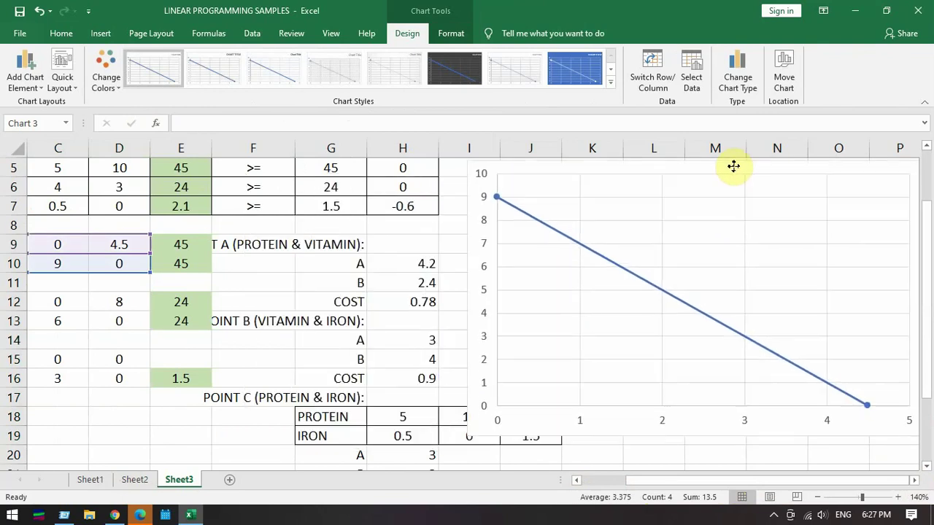
pyautogui.moveTo(928, 292); pyautogui.dragTo(927, 238)
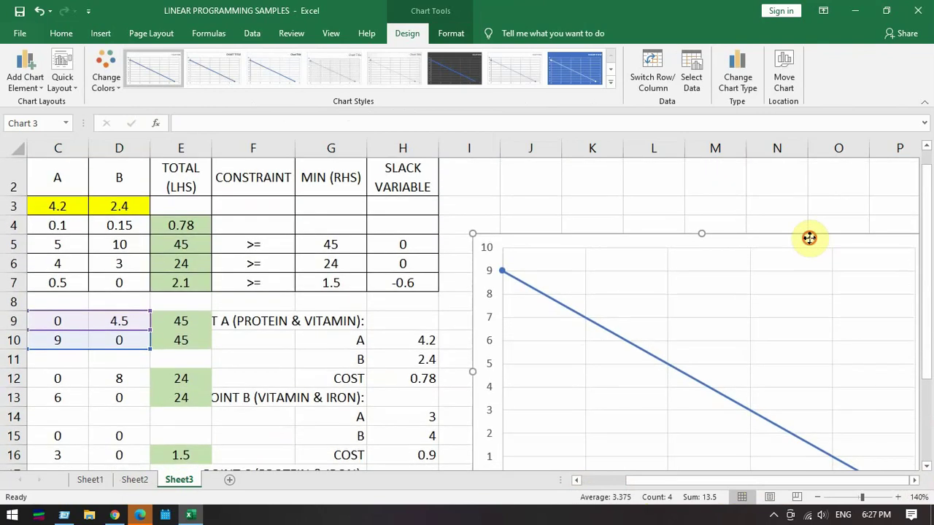
pyautogui.moveTo(809, 238); pyautogui.dragTo(817, 170)
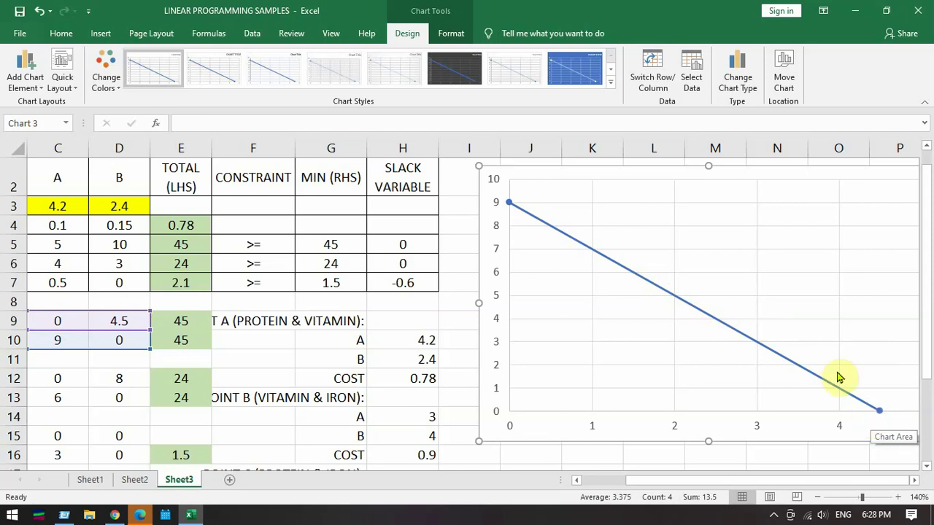
# - Switch the chart's rows and columns so A is plotted horizontally and B vertically
pyautogui.click(651, 75)
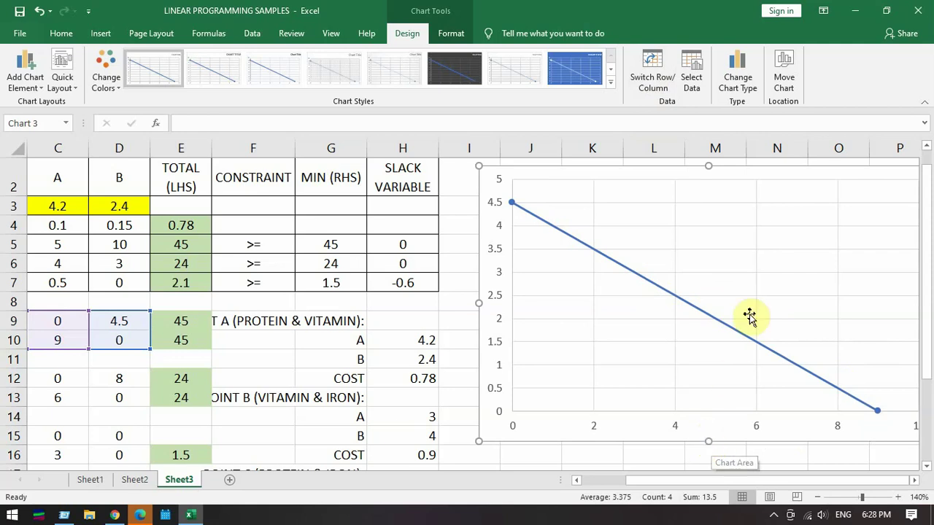
# - Add a legend to the scatter chart and position it at the bottom
pyautogui.click(914, 481)
pyautogui.click(913, 482)
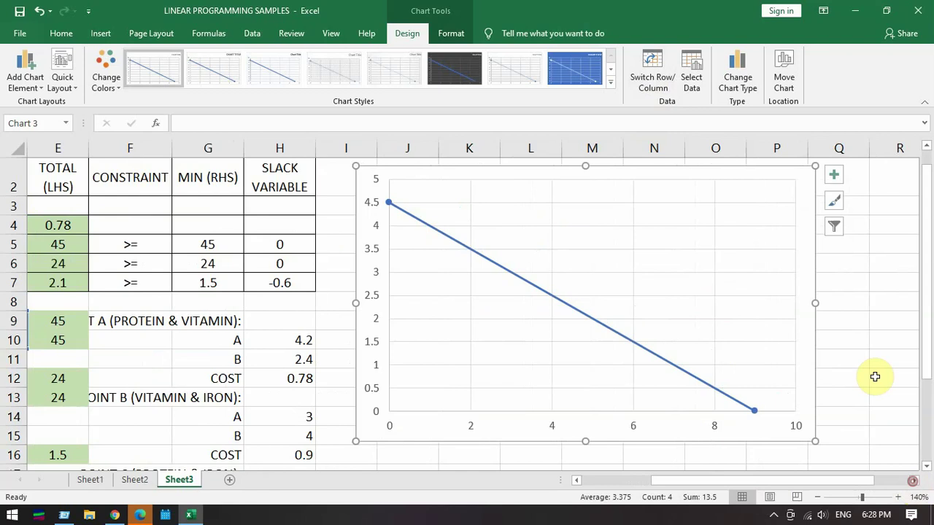
pyautogui.click(834, 176)
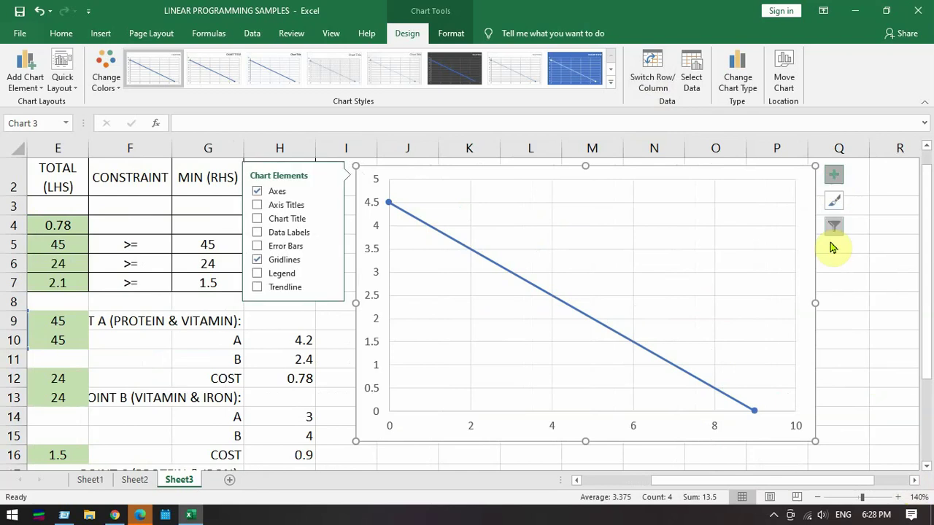
pyautogui.click(257, 273)
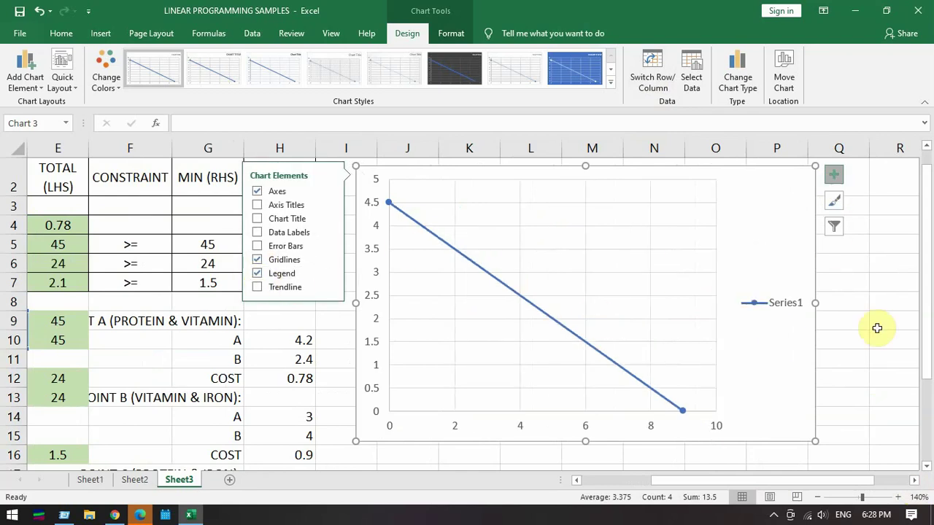
pyautogui.click(781, 305)
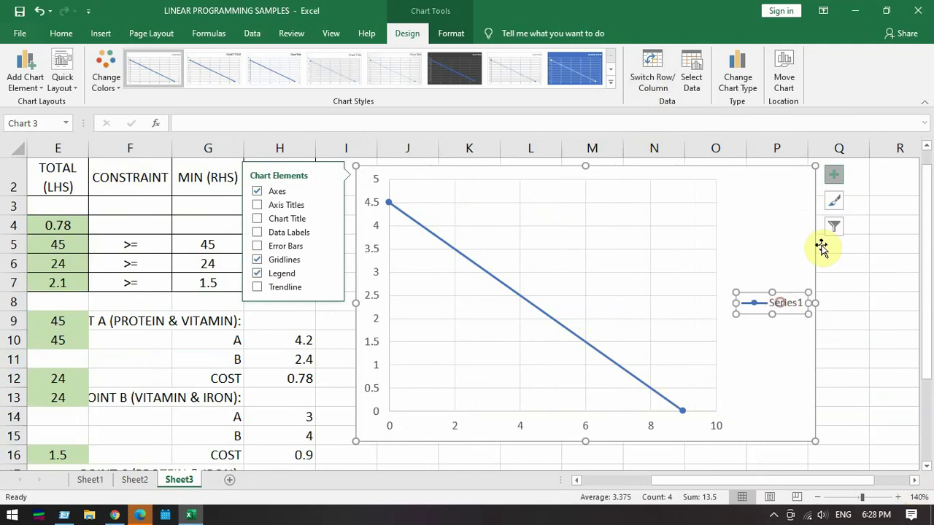
pyautogui.rightClick(797, 305)
pyautogui.click(811, 410)
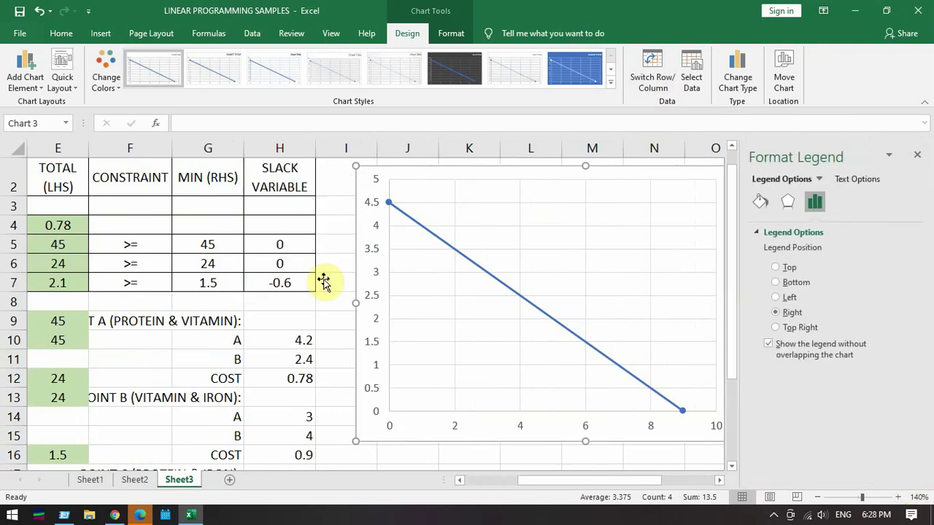
pyautogui.click(795, 282)
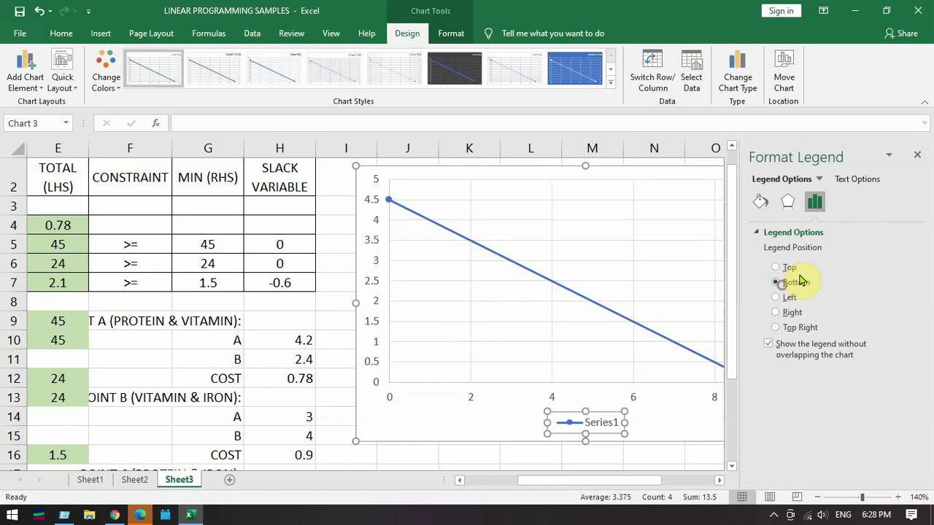
pyautogui.click(917, 157)
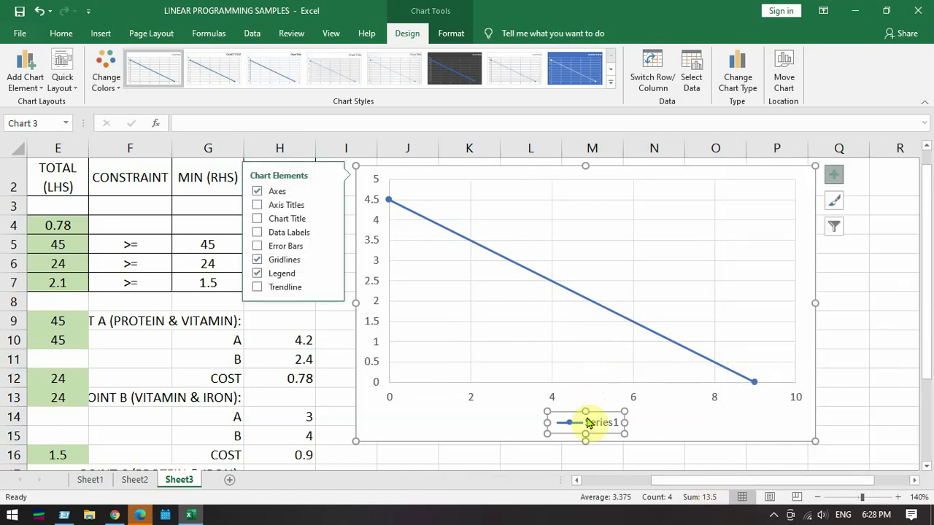
# - Name the chart's existing series from the PROTEIN label in cell B9
pyautogui.click(691, 79)
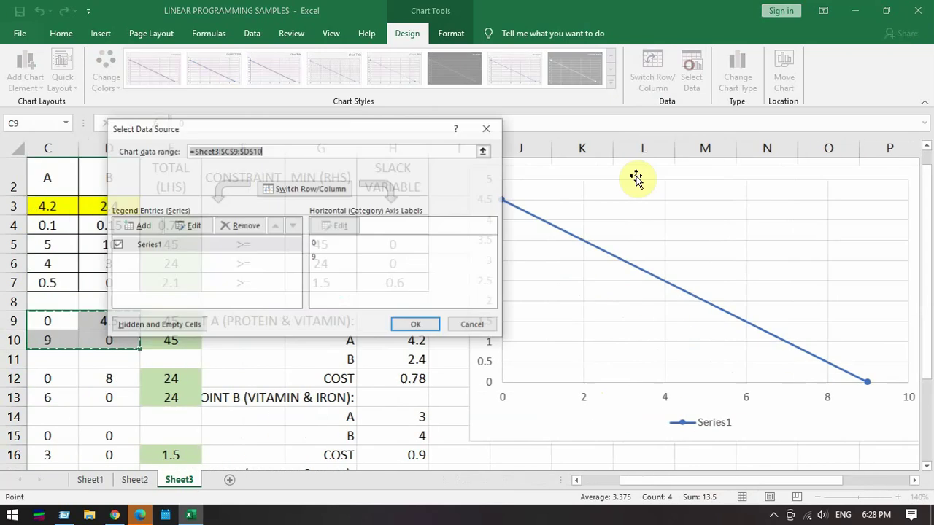
pyautogui.click(193, 228)
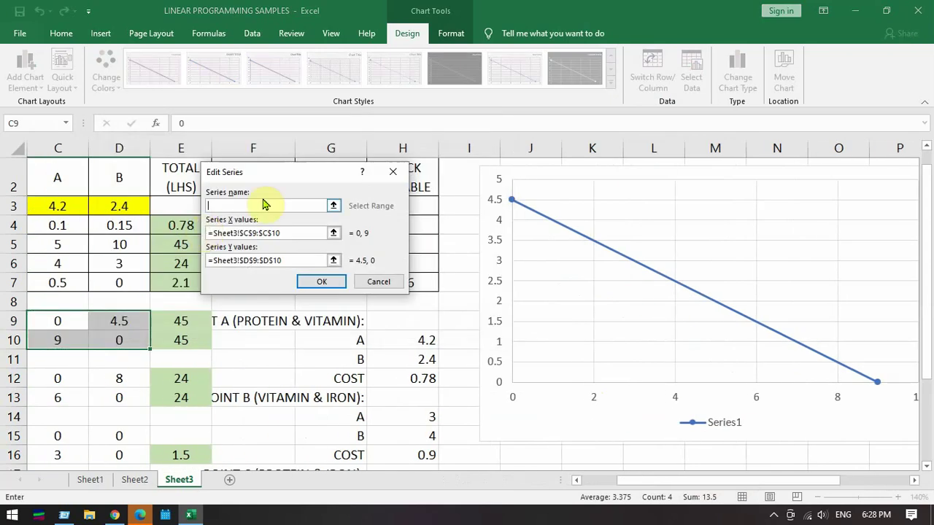
pyautogui.click(576, 480)
pyautogui.click(189, 321)
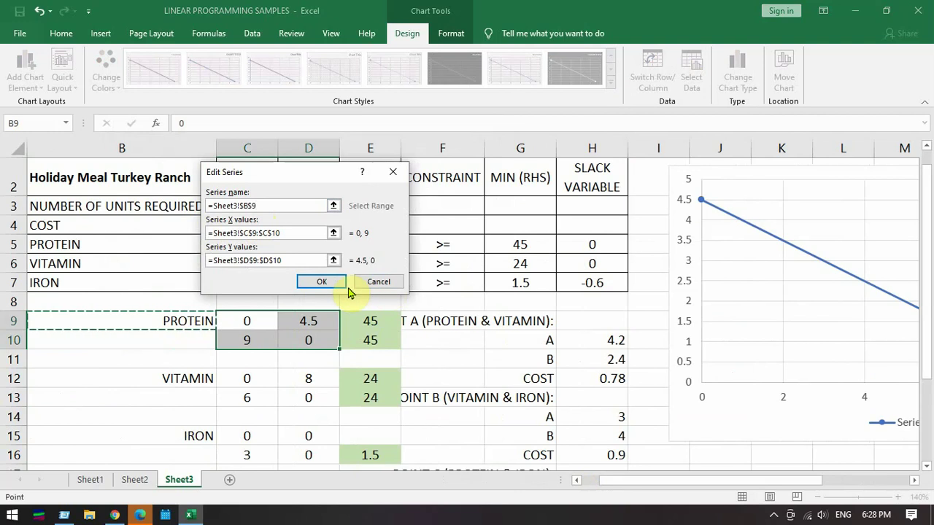
pyautogui.click(327, 282)
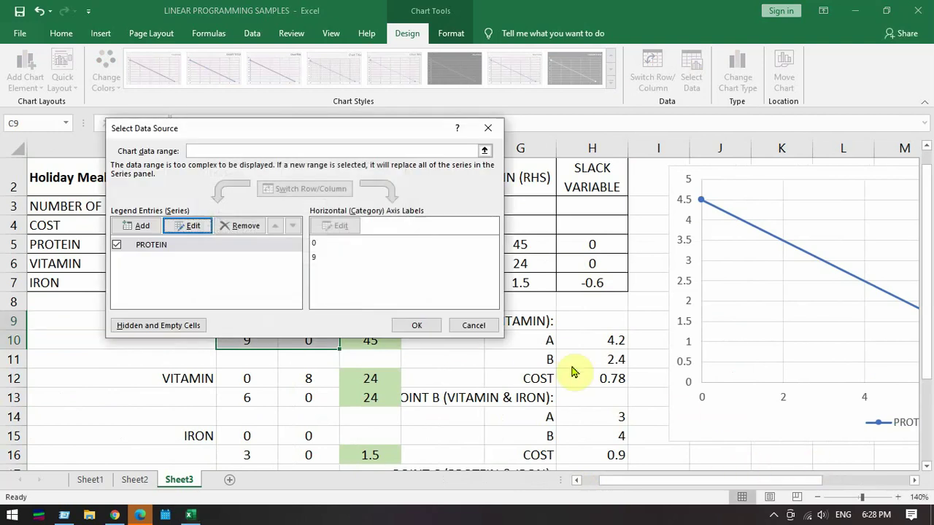
pyautogui.click(419, 326)
pyautogui.click(916, 481)
pyautogui.click(916, 482)
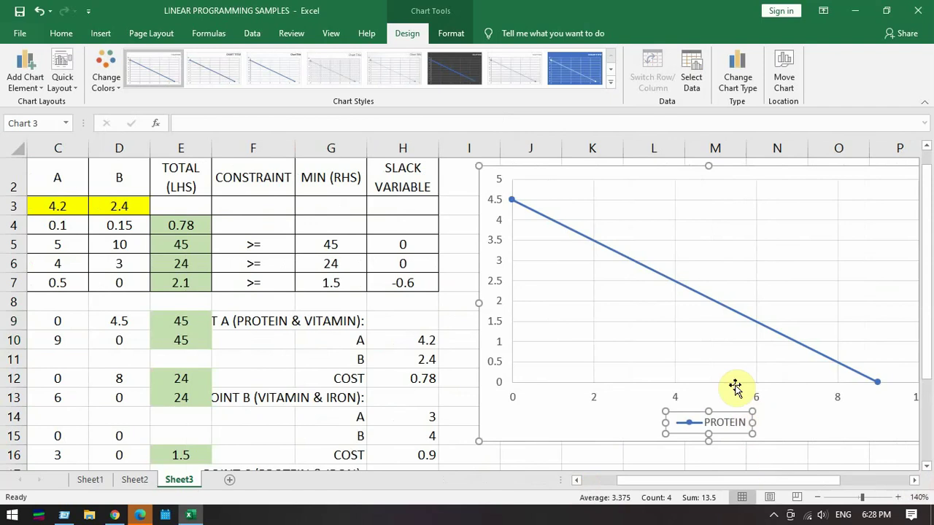
# - Add a second series to the chart and take its name from the VITAMIN label in B12
pyautogui.moveTo(63, 373); pyautogui.dragTo(118, 392)
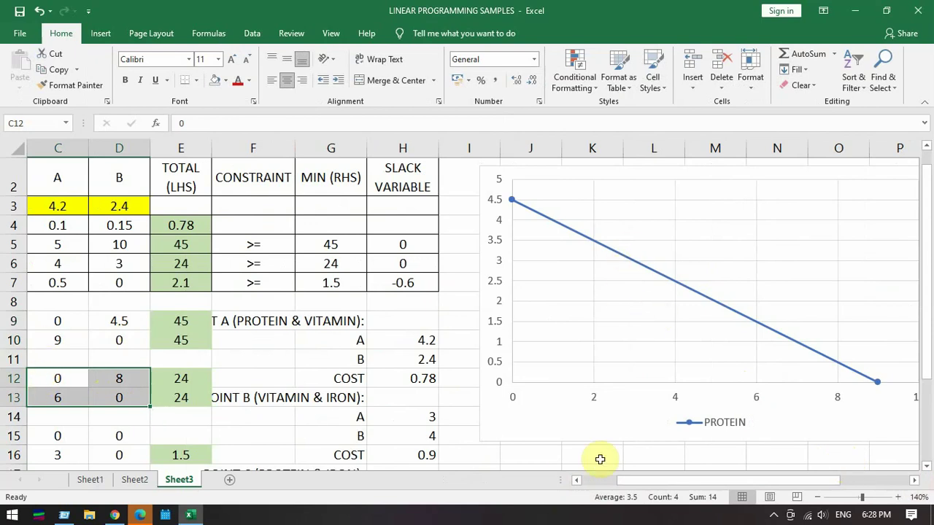
pyautogui.click(577, 481)
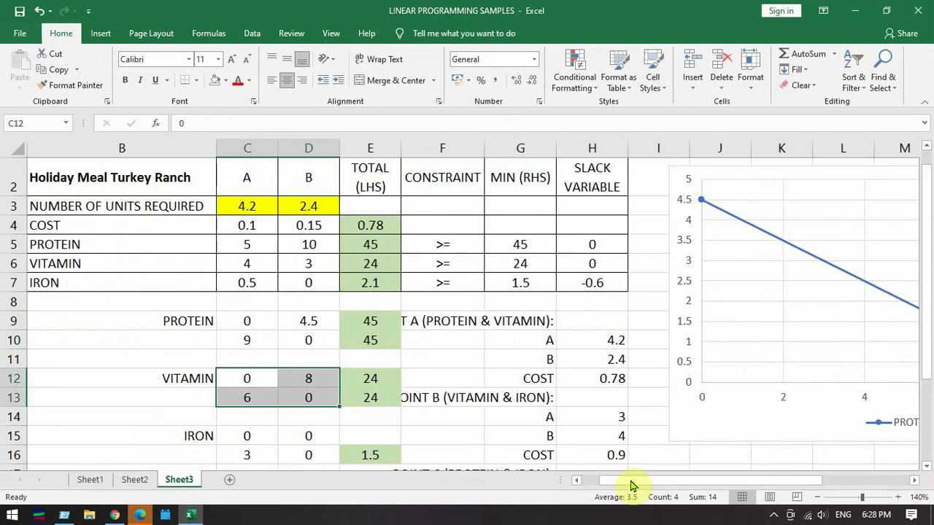
pyautogui.click(914, 480)
pyautogui.click(673, 183)
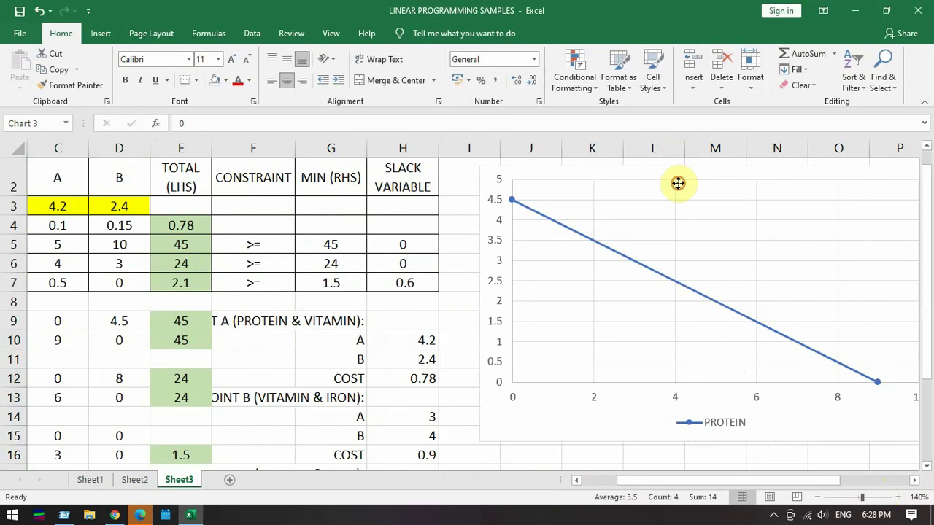
pyautogui.click(695, 72)
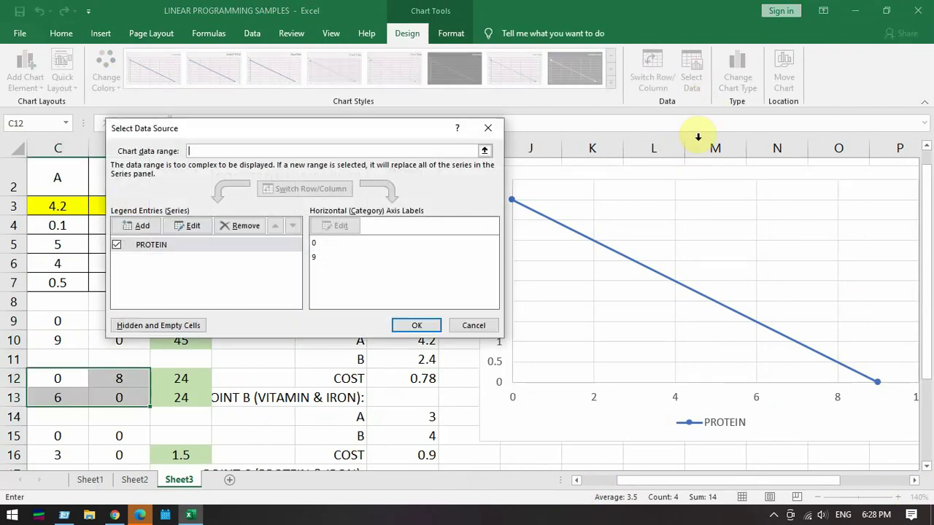
pyautogui.click(140, 228)
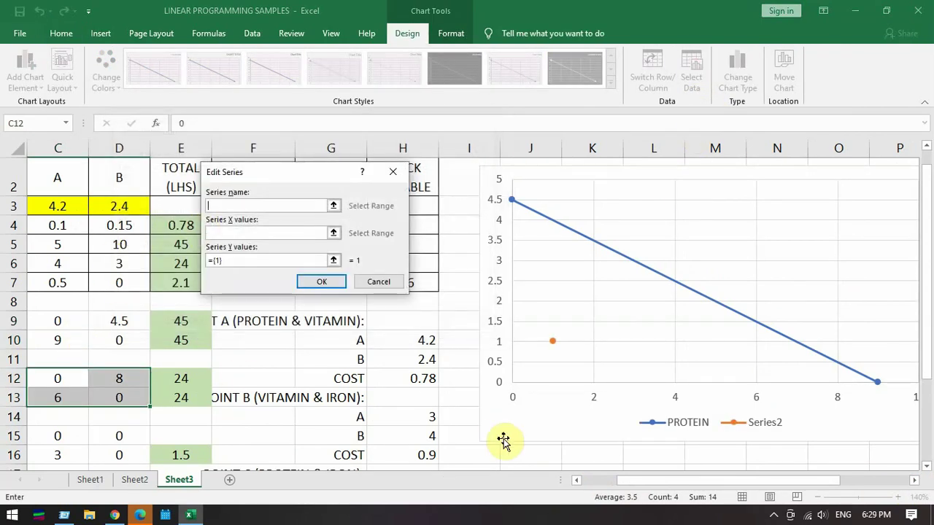
pyautogui.click(575, 481)
pyautogui.click(191, 378)
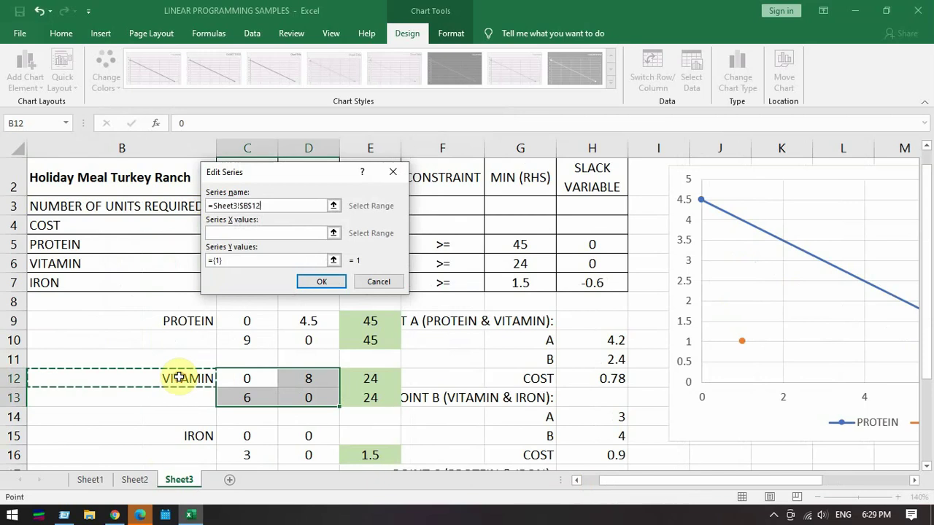
# - Set the VITAMIN series' X values to C12:C13 and its Y values to D12:D13
pyautogui.click(241, 233)
pyautogui.moveTo(247, 378); pyautogui.dragTo(245, 397)
pyautogui.moveTo(241, 261); pyautogui.dragTo(192, 262)
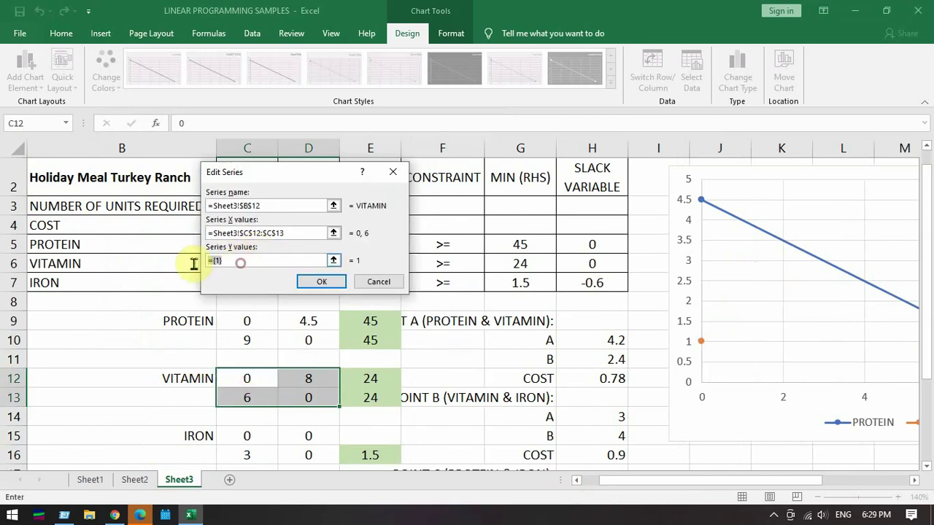
pyautogui.press('BackSpace')
pyautogui.moveTo(290, 385); pyautogui.dragTo(315, 399)
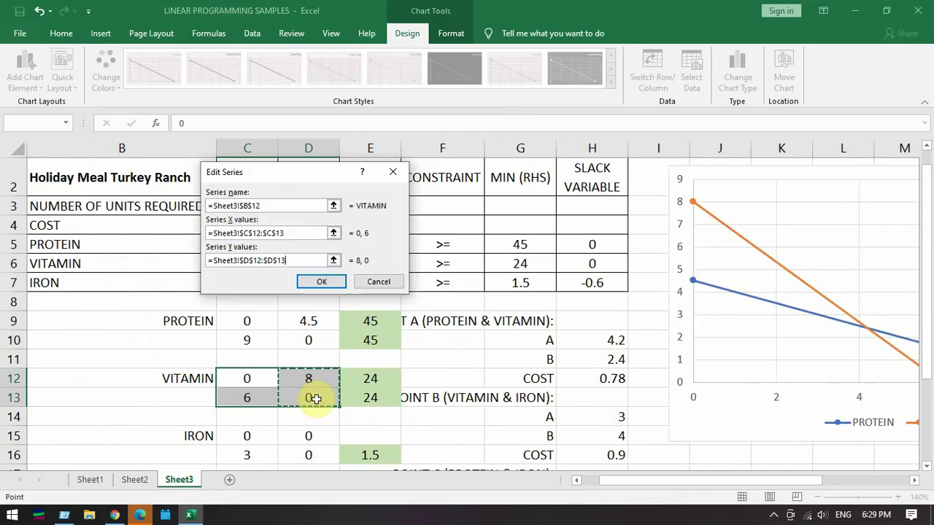
pyautogui.click(322, 283)
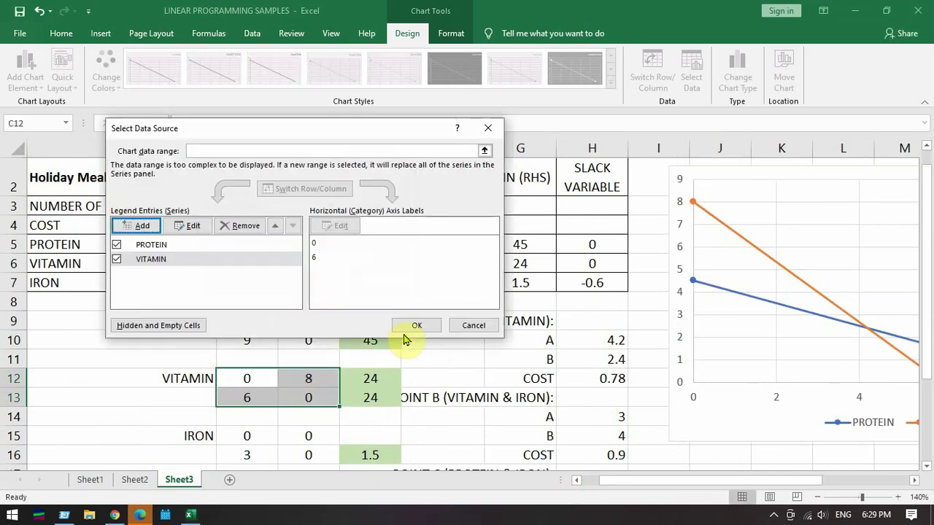
pyautogui.click(414, 326)
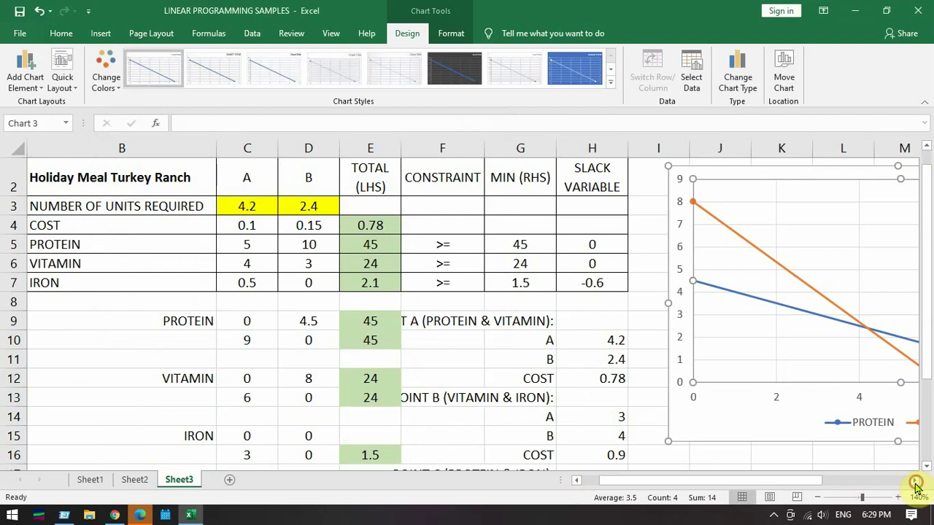
# - Add a third series to the chart and take its name from the IRON label in B15
pyautogui.click(915, 483)
pyautogui.moveTo(715, 480); pyautogui.dragTo(698, 488)
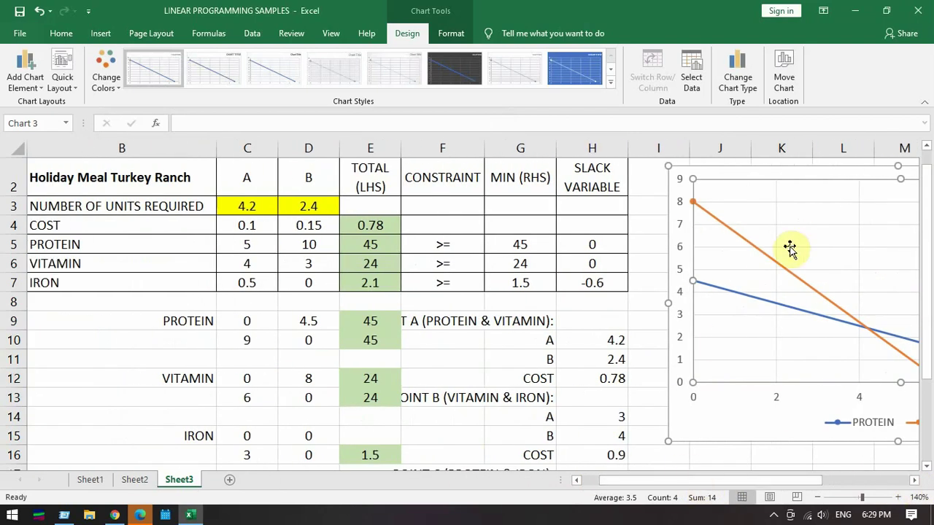
pyautogui.click(692, 73)
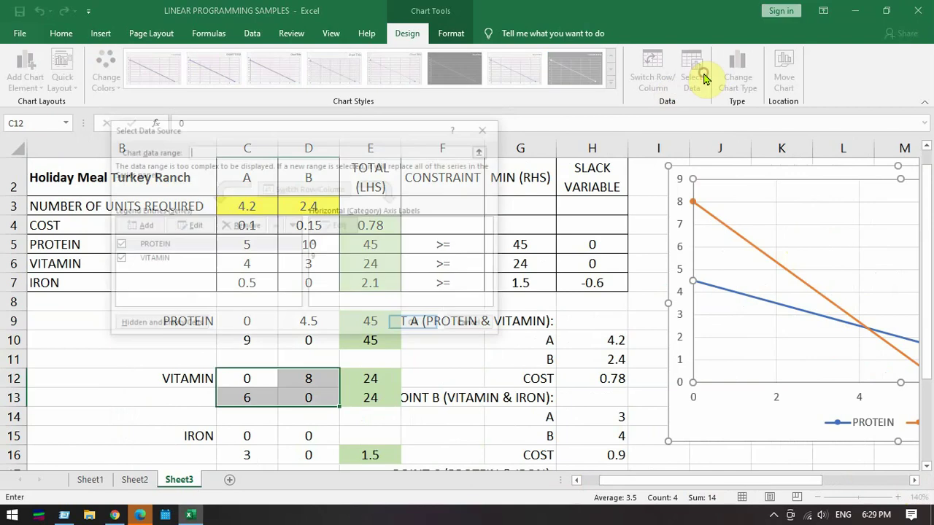
pyautogui.click(141, 225)
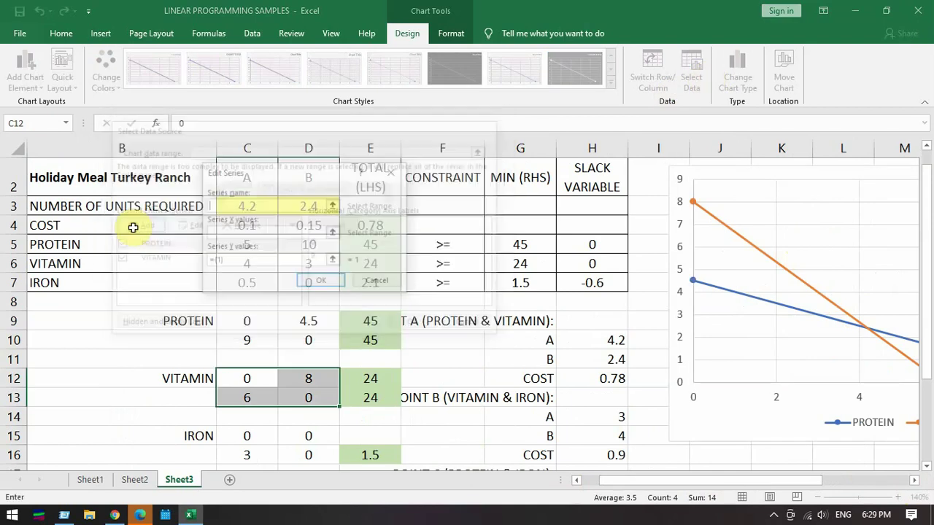
pyautogui.click(210, 436)
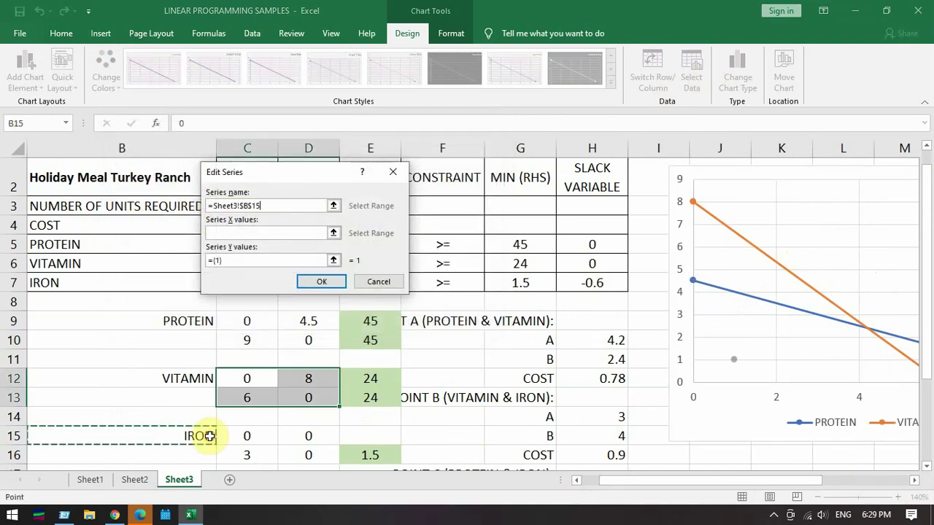
# - Set the IRON series' X values to C15:C16 and its Y values to D15:D16
pyautogui.click(235, 232)
pyautogui.moveTo(247, 436); pyautogui.dragTo(247, 454)
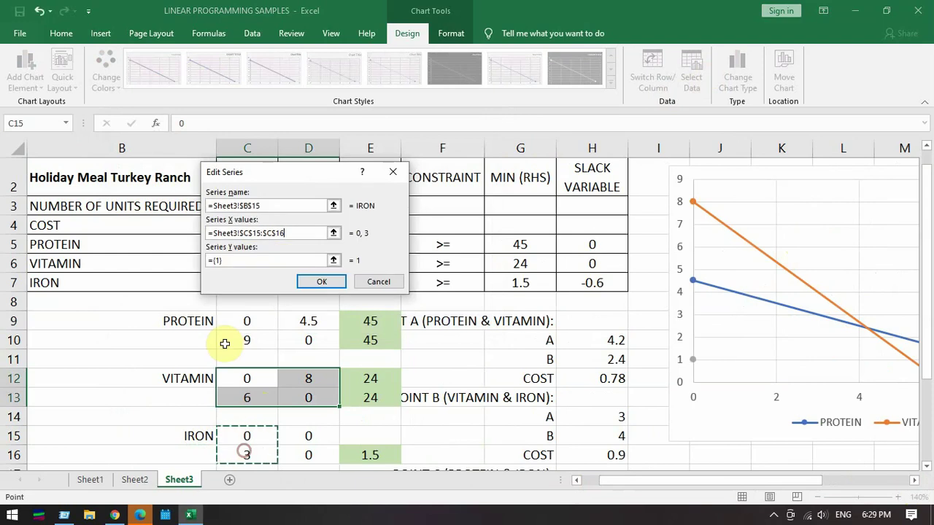
pyautogui.click(234, 263)
pyautogui.press('BackSpace')
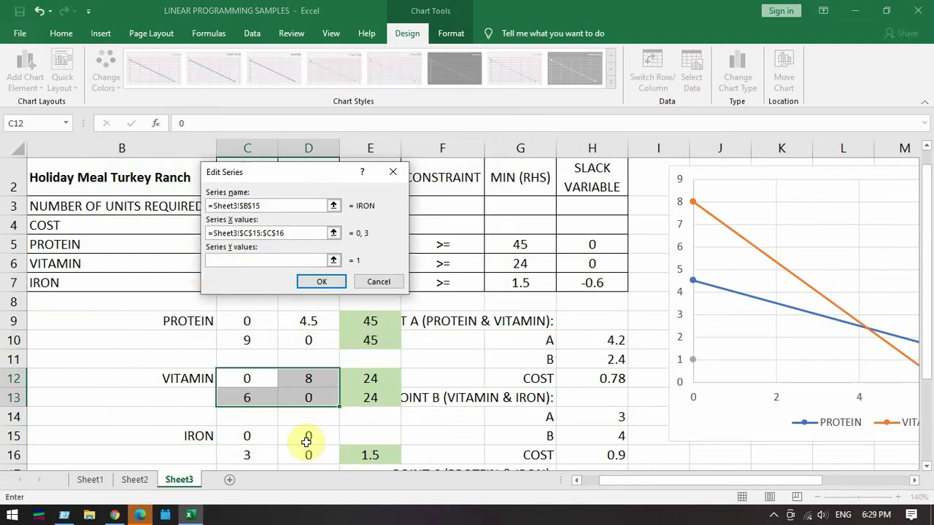
pyautogui.moveTo(305, 436); pyautogui.dragTo(308, 454)
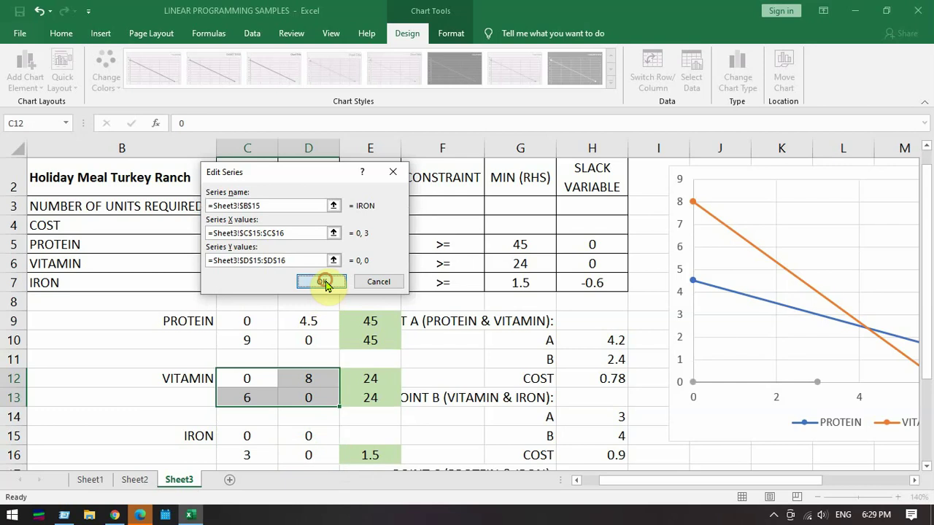
pyautogui.click(326, 283)
pyautogui.click(410, 326)
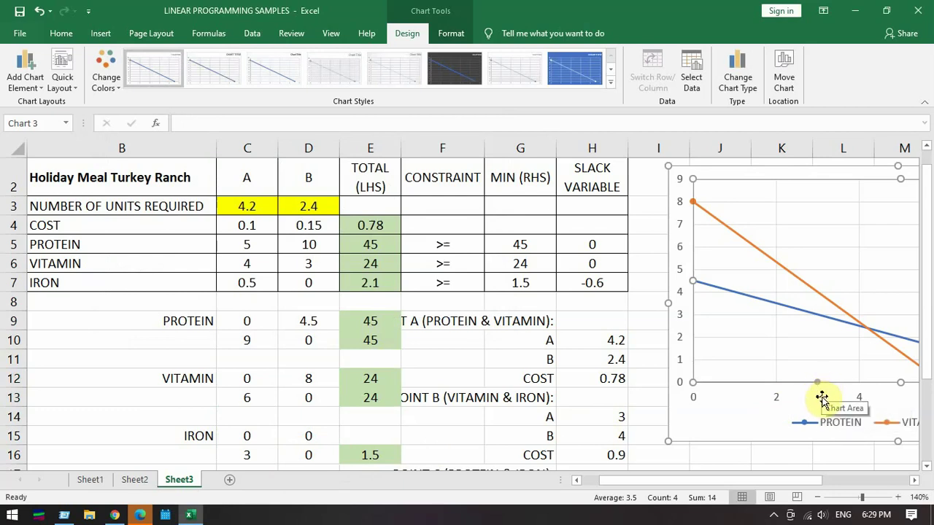
# - Set the first IRON point's A value in C15 to 3
pyautogui.moveTo(822, 391)
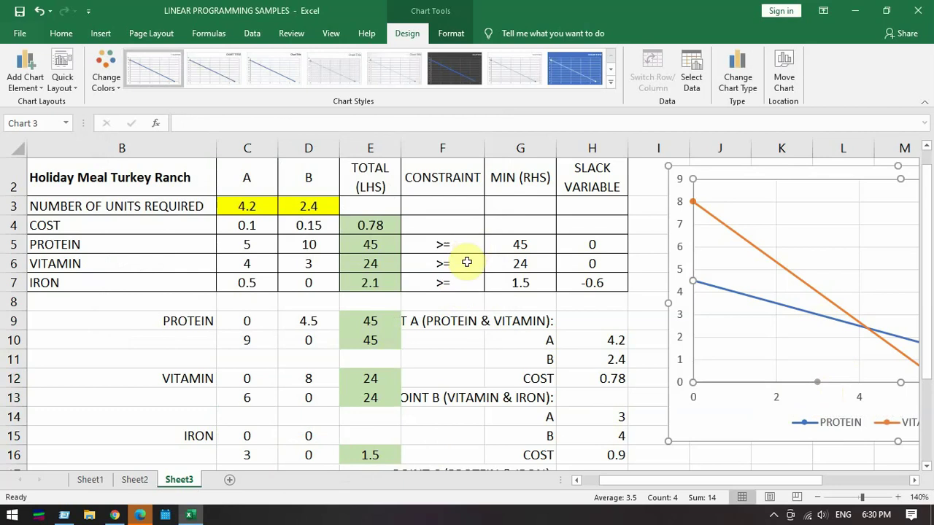
pyautogui.click(915, 485)
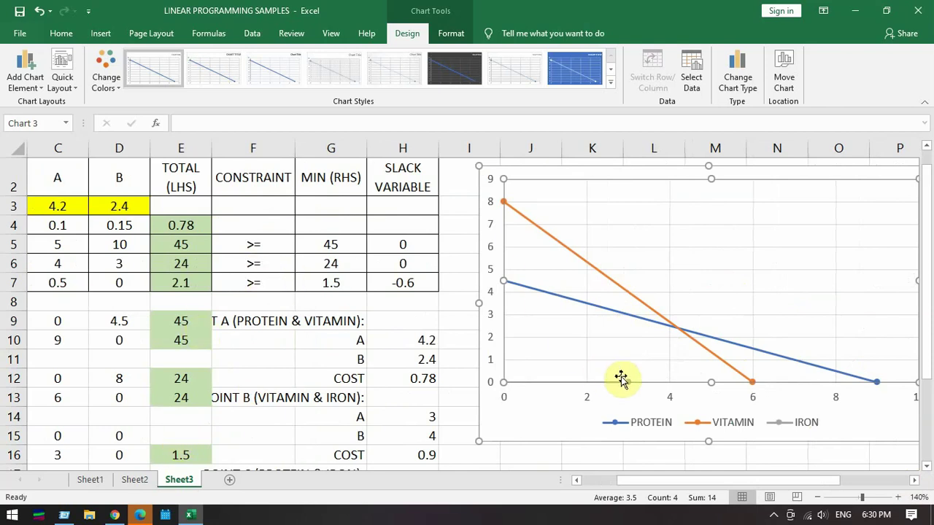
pyautogui.moveTo(630, 386)
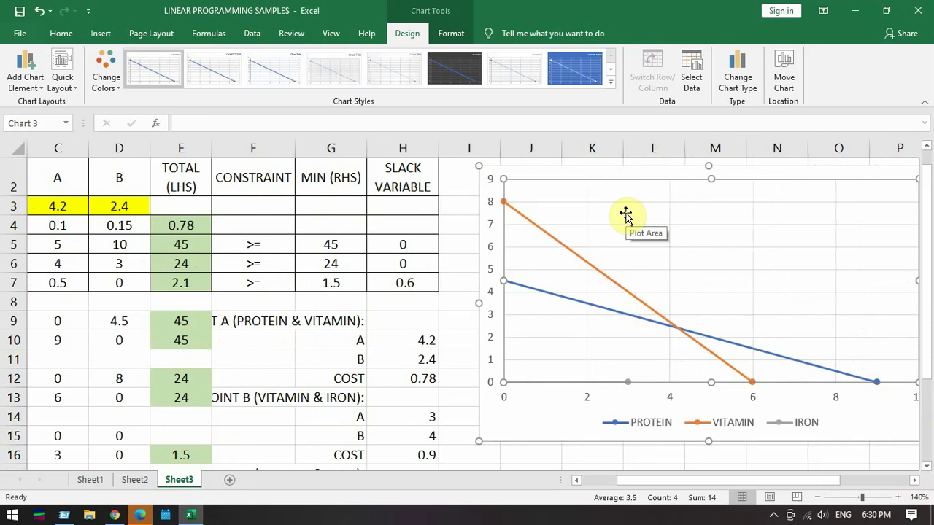
pyautogui.moveTo(791, 482); pyautogui.dragTo(776, 484)
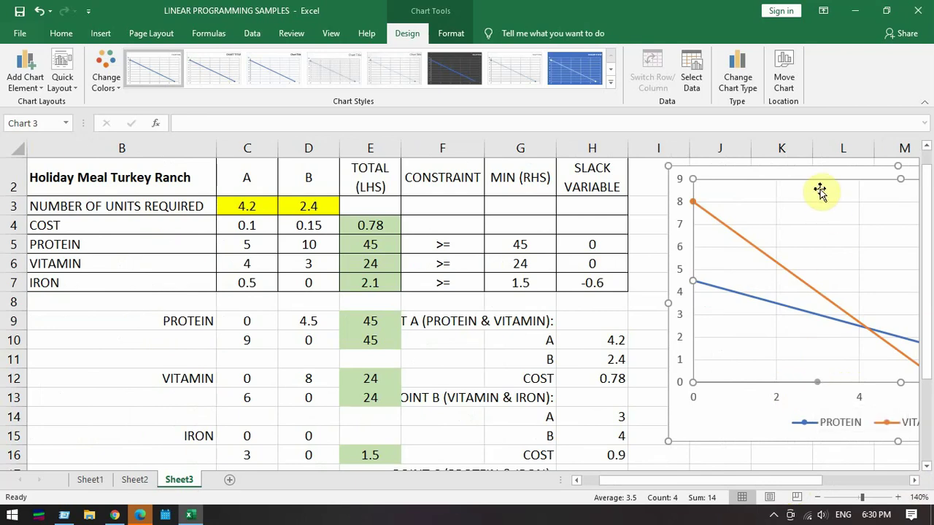
pyautogui.click(246, 436)
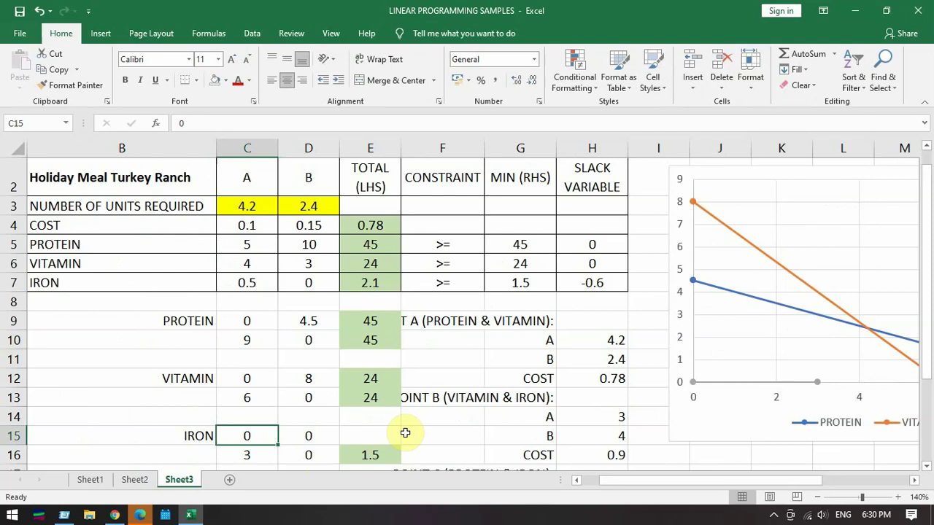
pyautogui.write('3')
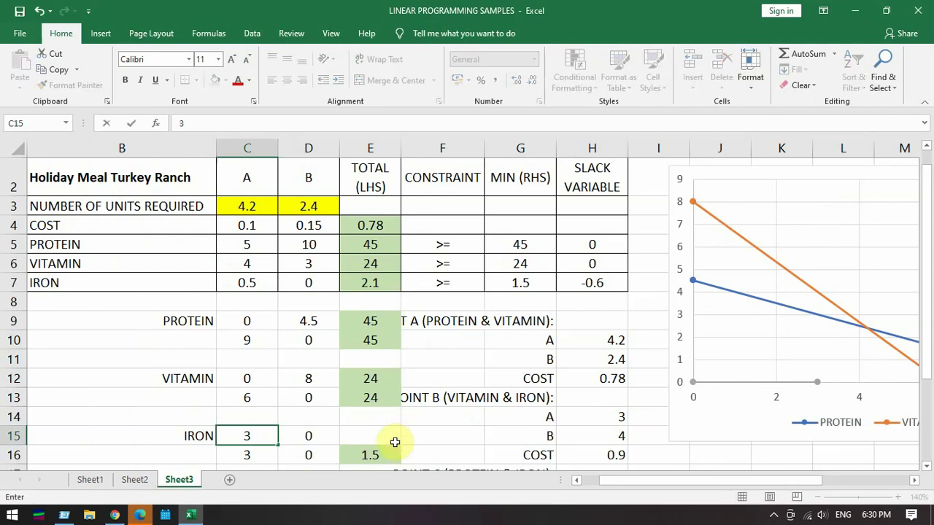
pyautogui.press('Return')
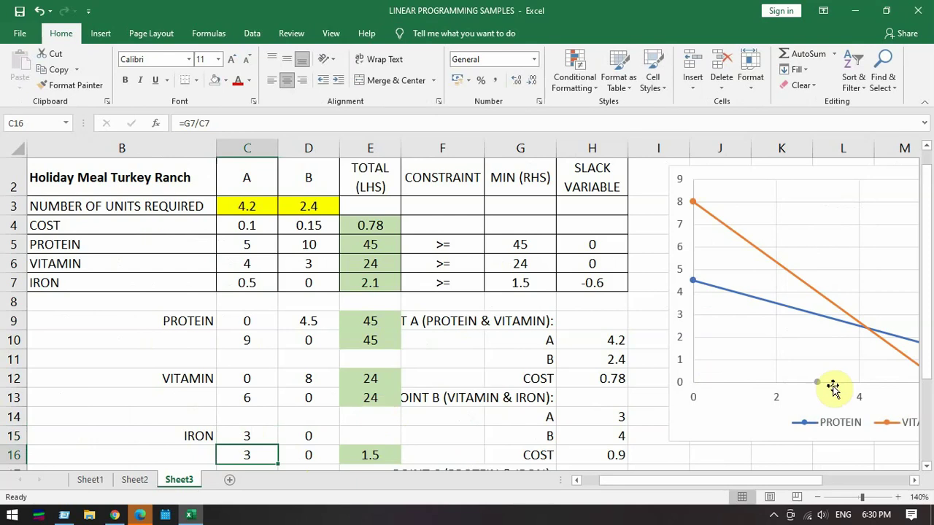
# - Set the second IRON point's B value in D16 to 8
pyautogui.moveTo(819, 392)
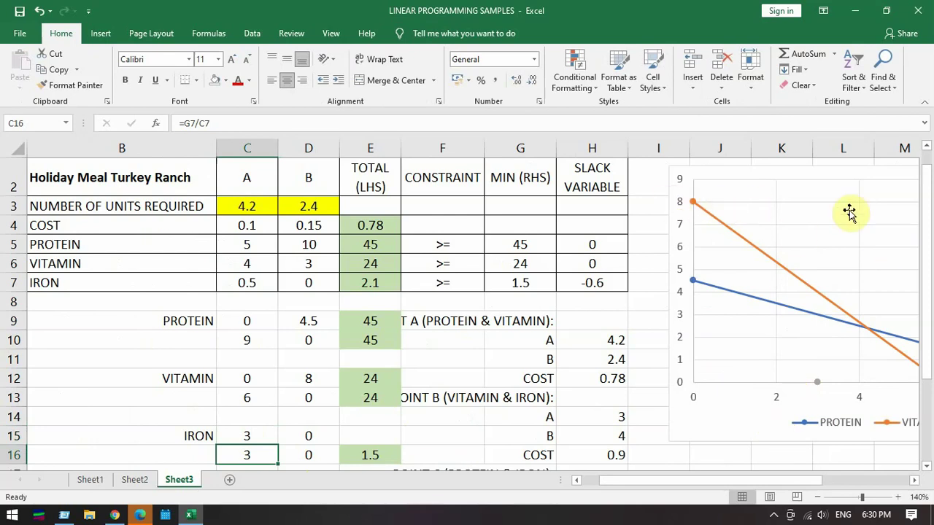
pyautogui.click(318, 457)
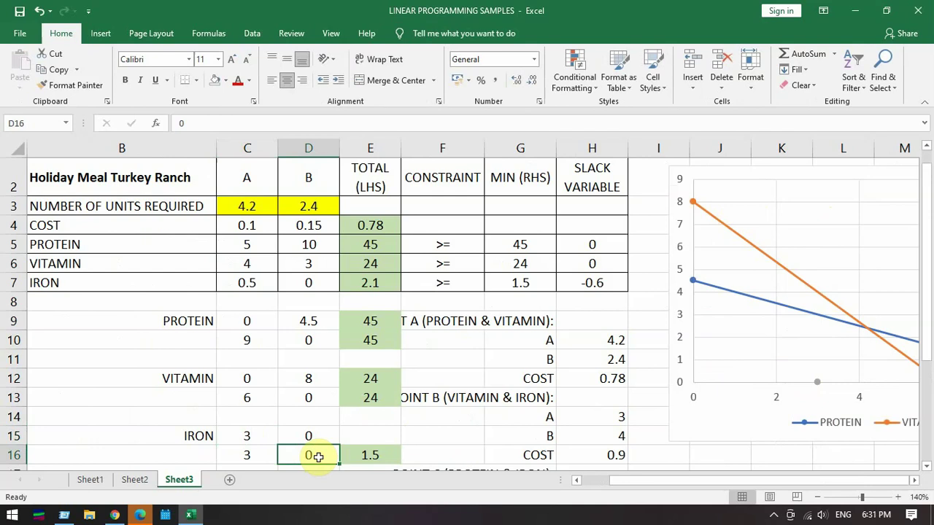
pyautogui.write('8')
pyautogui.press('Return')
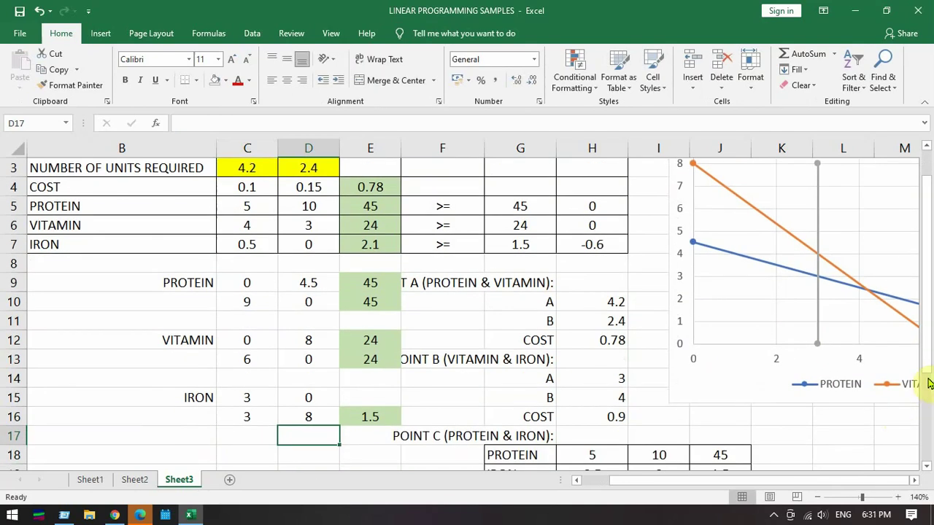
# - Narrow the constraint chart from its outer side until it ends within column N, keeping its height
pyautogui.moveTo(928, 365); pyautogui.dragTo(928, 344)
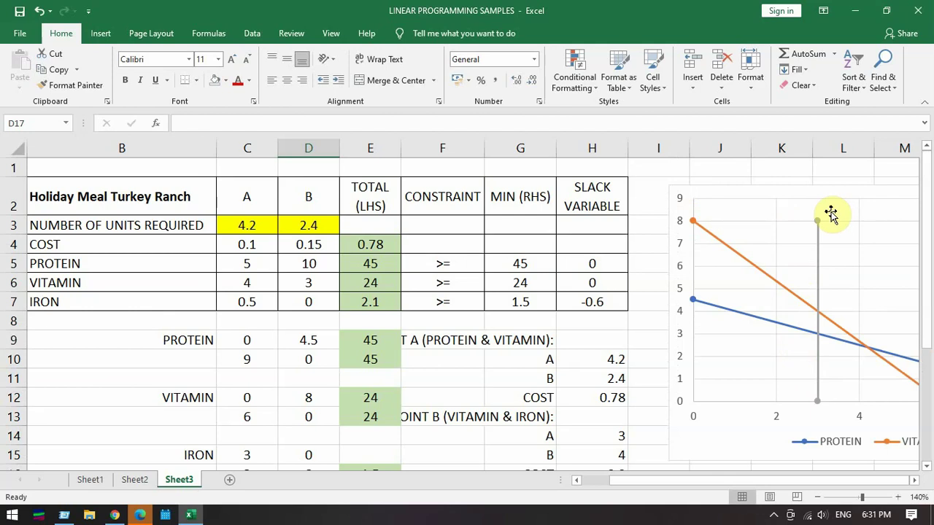
pyautogui.click(913, 480)
pyautogui.click(913, 480)
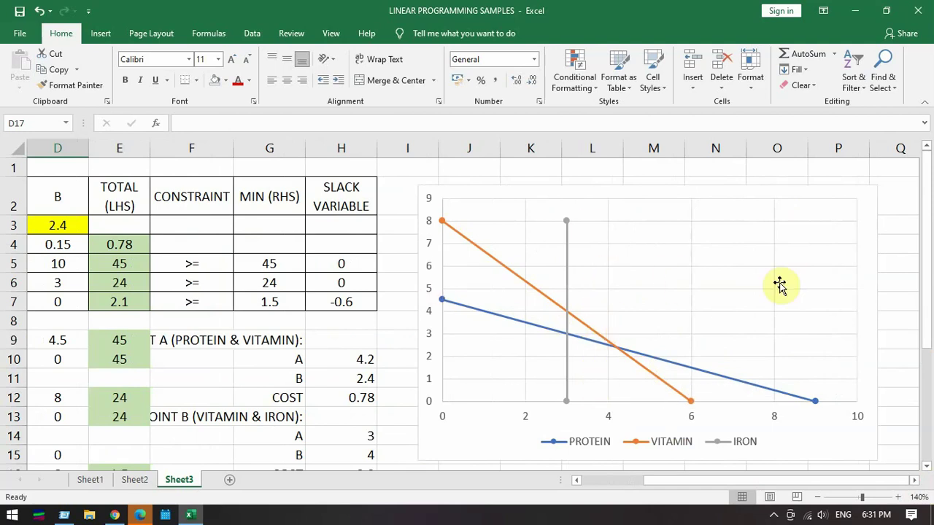
pyautogui.click(876, 292)
pyautogui.moveTo(878, 321); pyautogui.dragTo(784, 322)
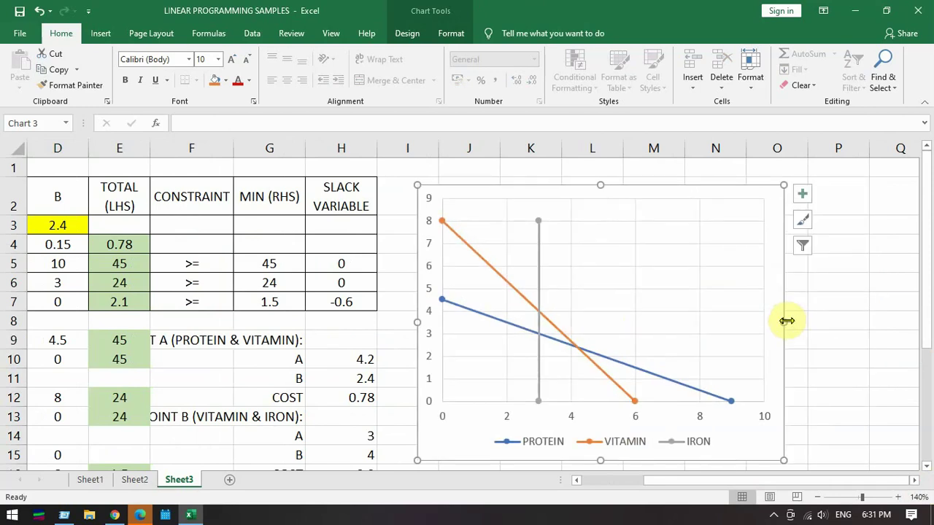
pyautogui.moveTo(785, 321); pyautogui.dragTo(738, 322)
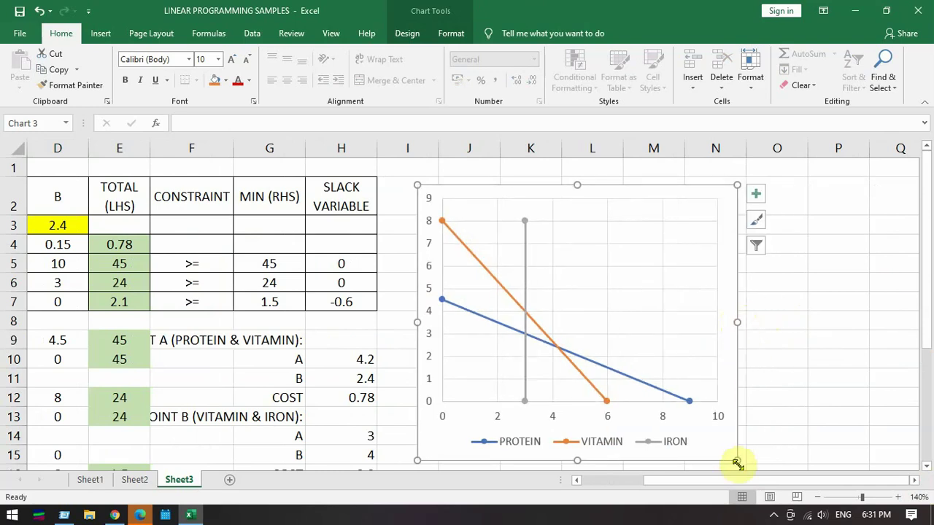
# - Draw a freeform about 5.4 cm high and 5.3 cm wide over the chart's feasible region, bounded by the IRON, VITAMIN and PROTEIN lines
pyautogui.moveTo(699, 486); pyautogui.dragTo(654, 485)
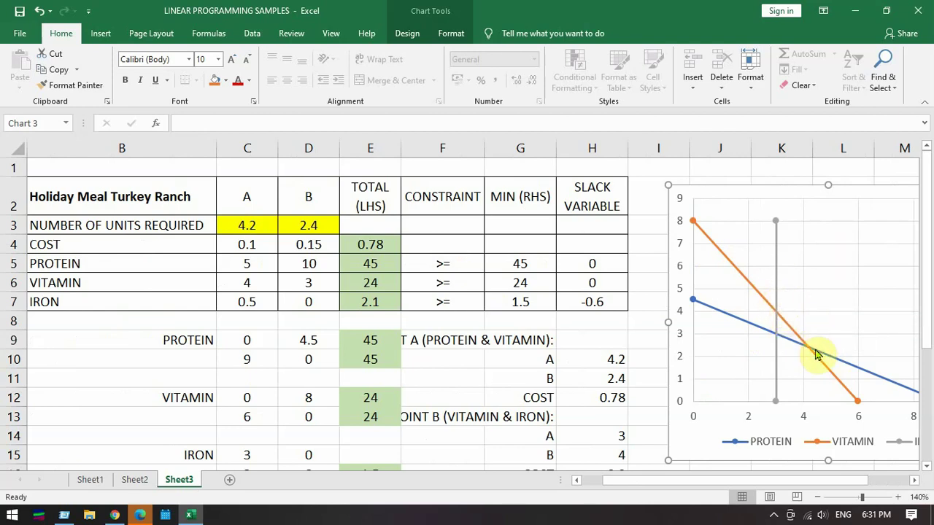
pyautogui.click(915, 481)
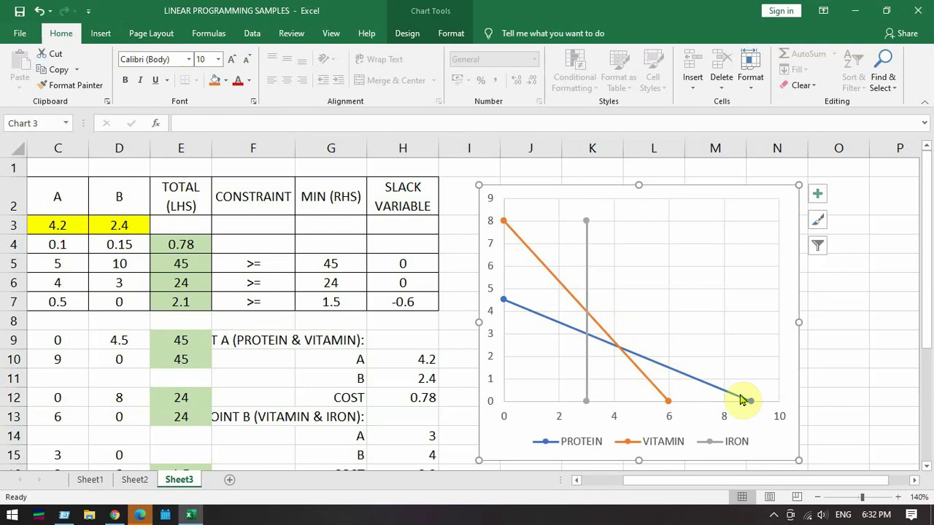
pyautogui.click(406, 33)
pyautogui.click(101, 33)
pyautogui.click(166, 79)
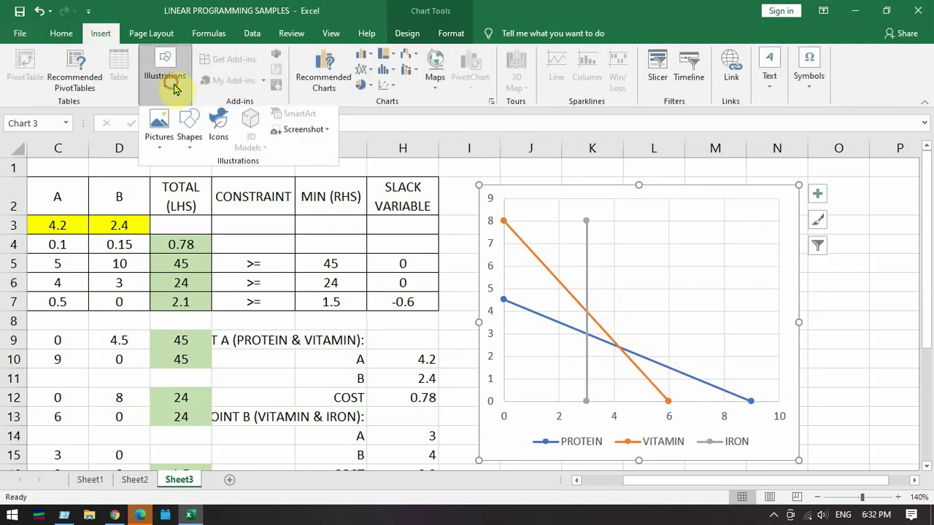
pyautogui.click(189, 126)
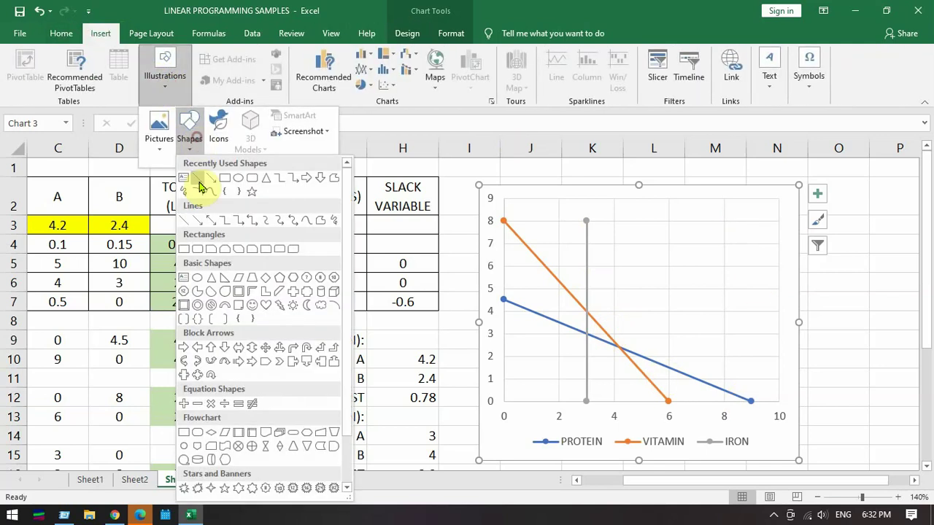
pyautogui.click(321, 224)
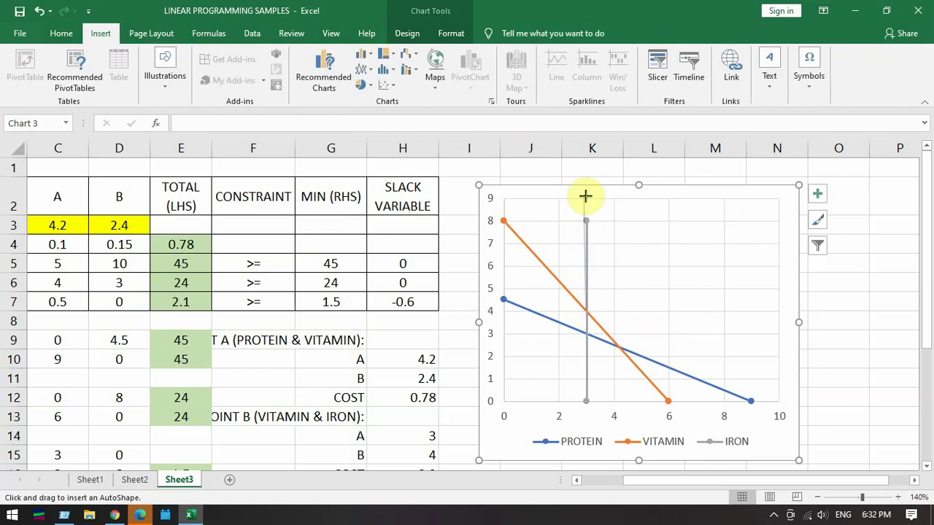
pyautogui.moveTo(586, 203); pyautogui.dragTo(778, 204)
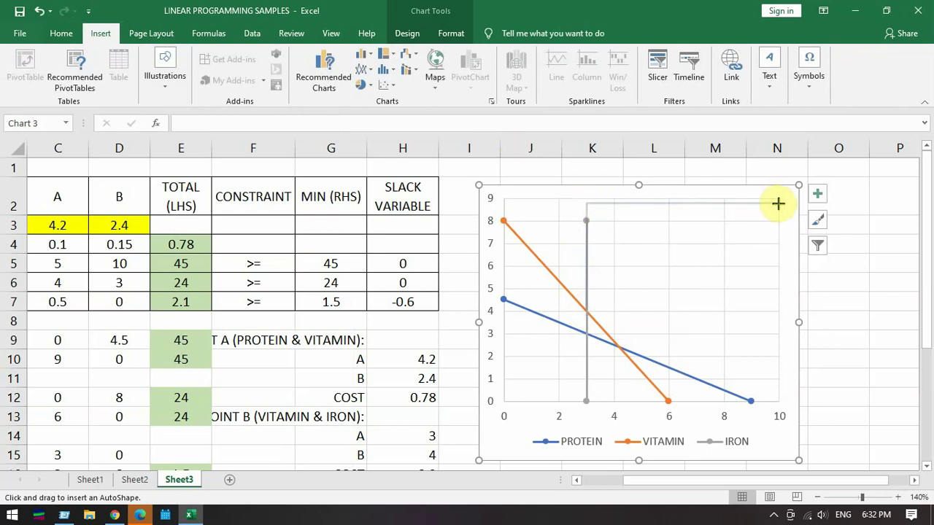
pyautogui.click(778, 204)
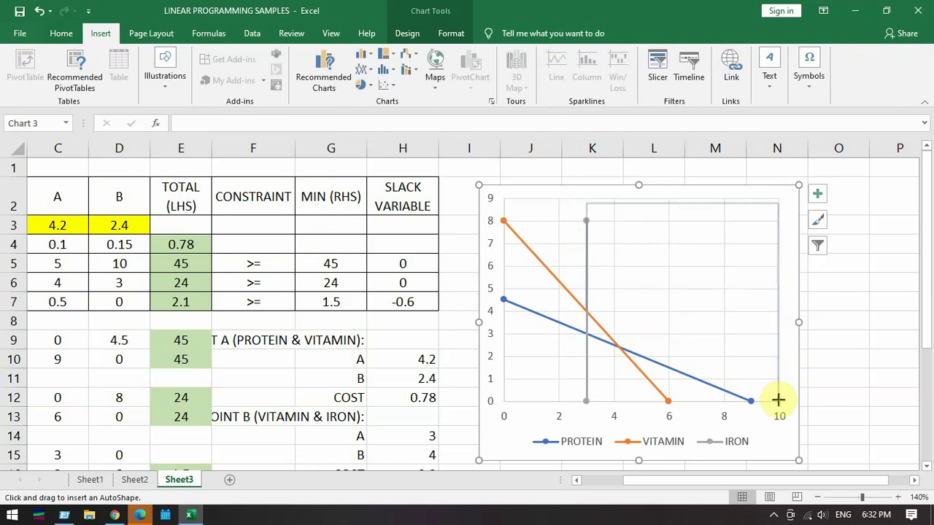
pyautogui.click(777, 400)
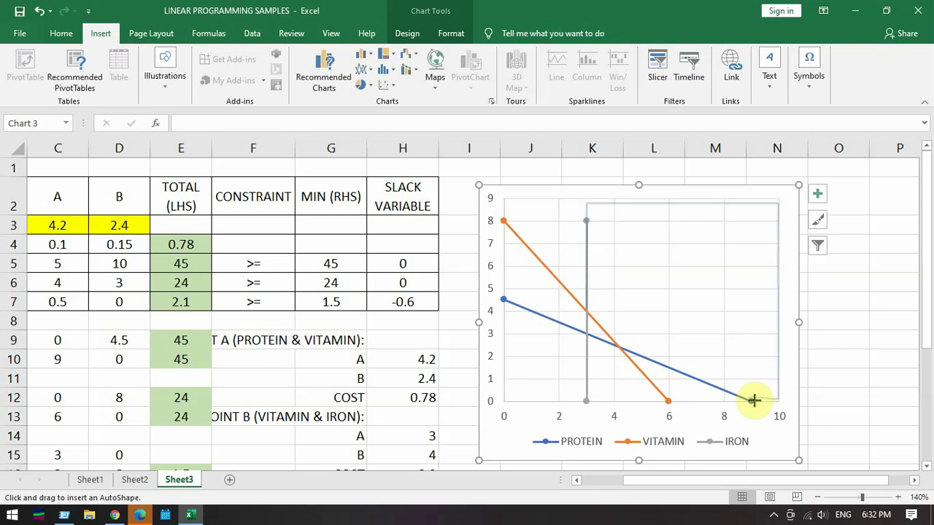
pyautogui.click(753, 400)
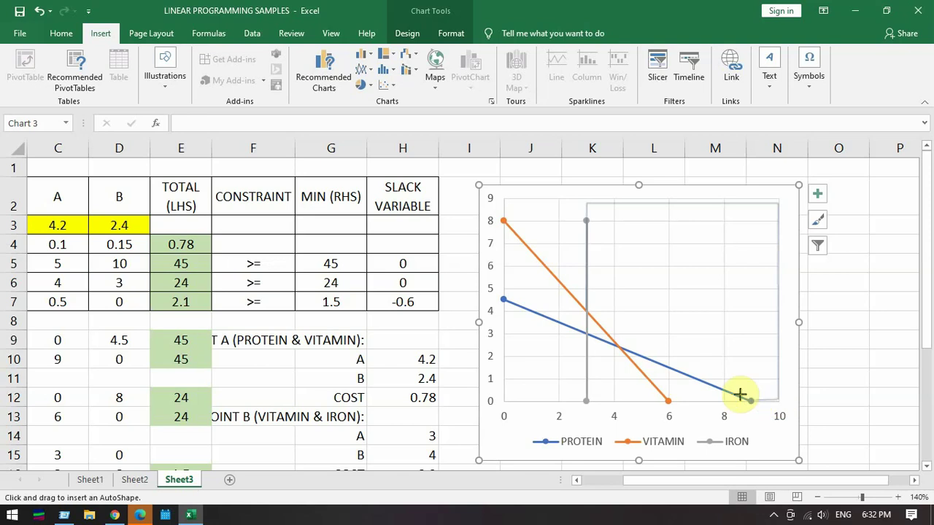
pyautogui.click(618, 344)
pyautogui.doubleClick(587, 312)
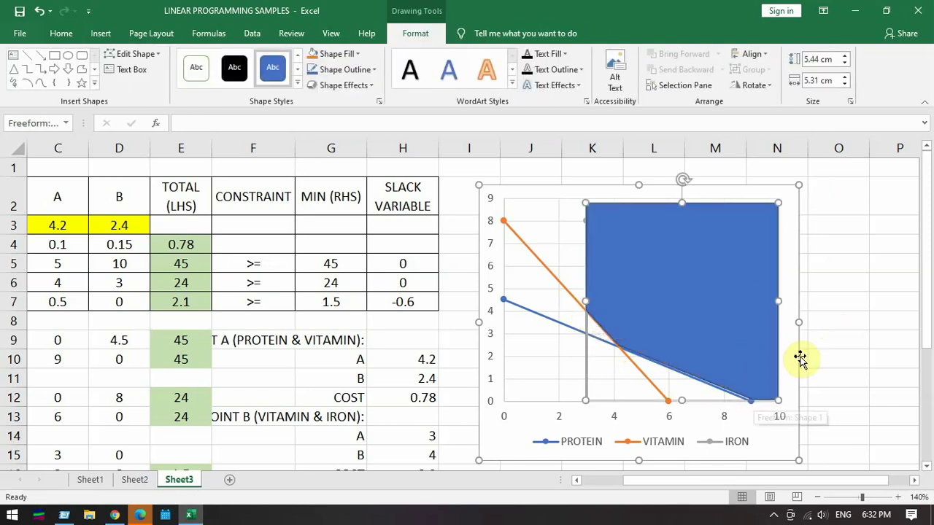
pyautogui.click(830, 347)
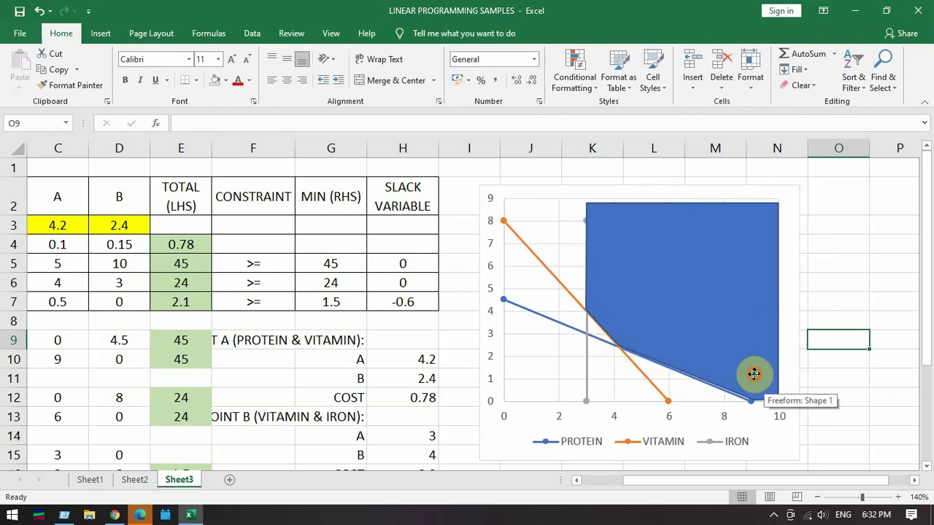
pyautogui.click(754, 400)
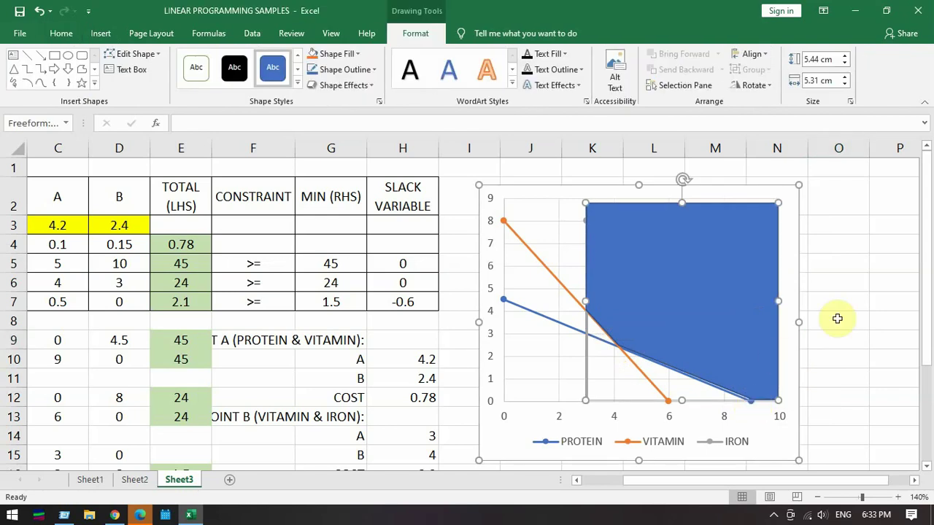
pyautogui.click(838, 340)
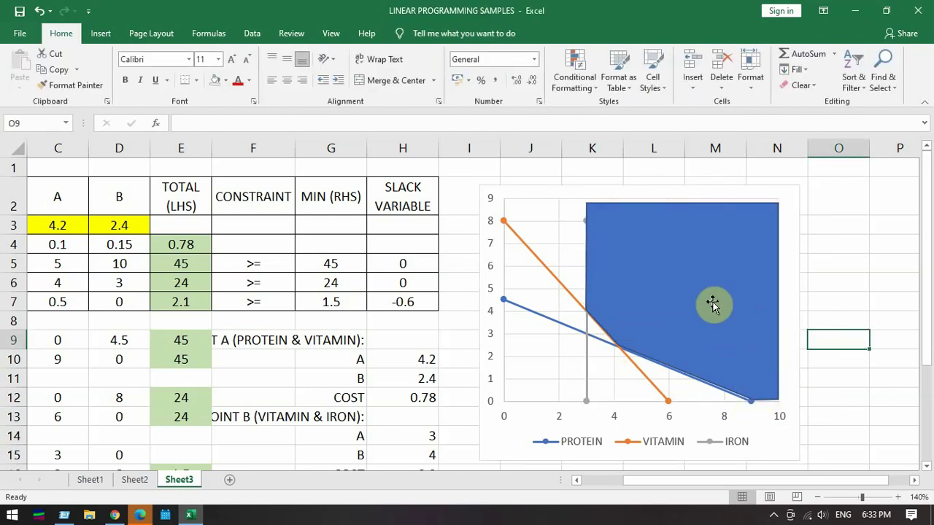
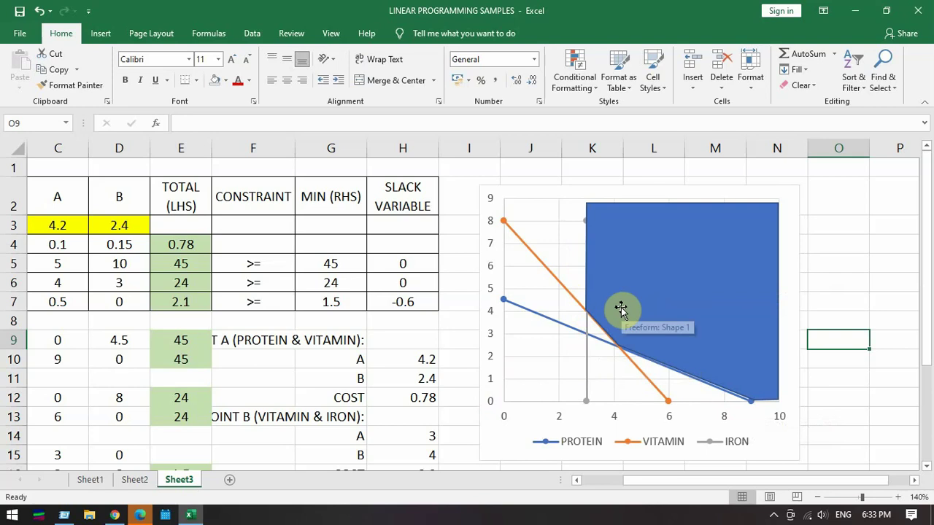
# - Add a text box reading "A = $0.78" at the PROTEIN and VITAMIN intersection on the chart and narrow it to fit its text
pyautogui.moveTo(334, 348); pyautogui.dragTo(413, 399)
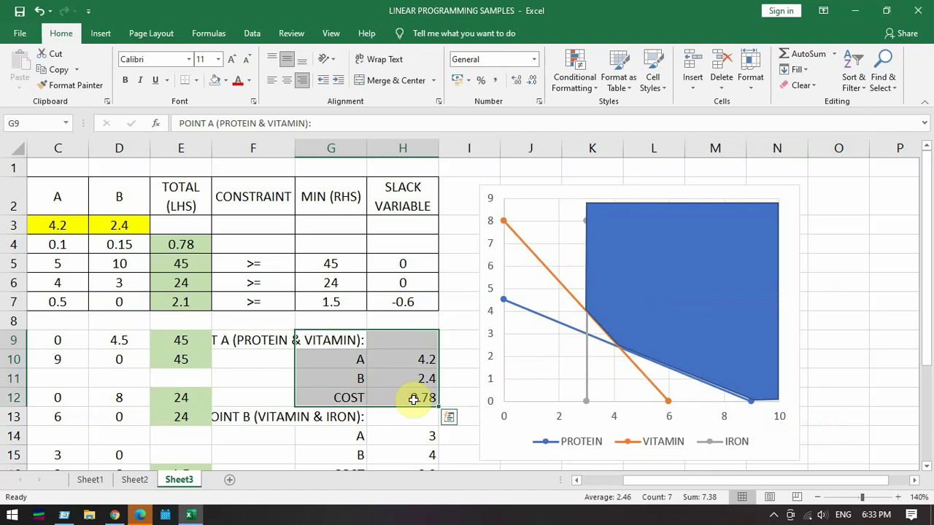
pyautogui.click(281, 340)
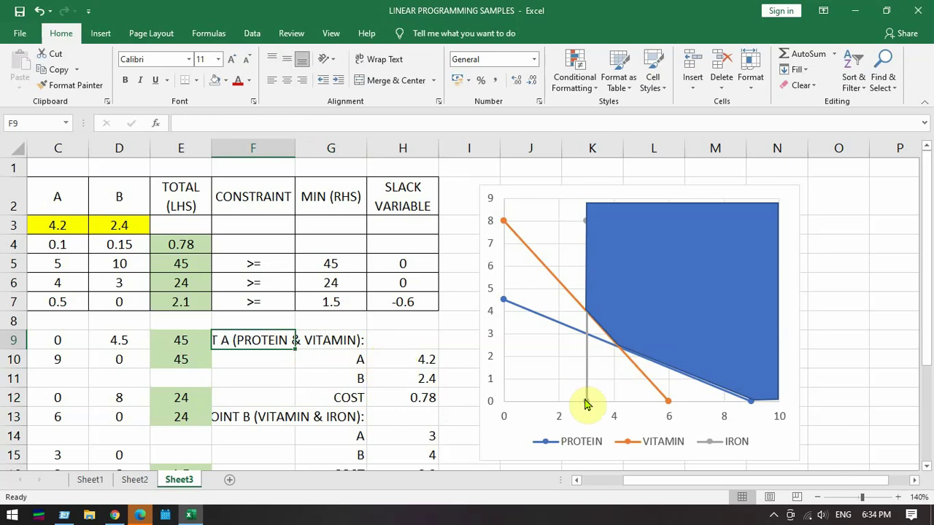
pyautogui.click(427, 359)
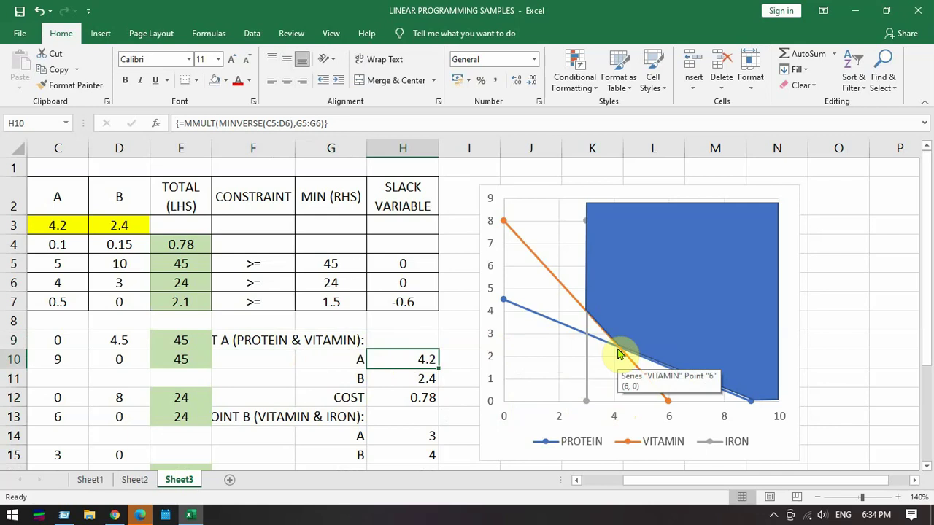
pyautogui.click(95, 33)
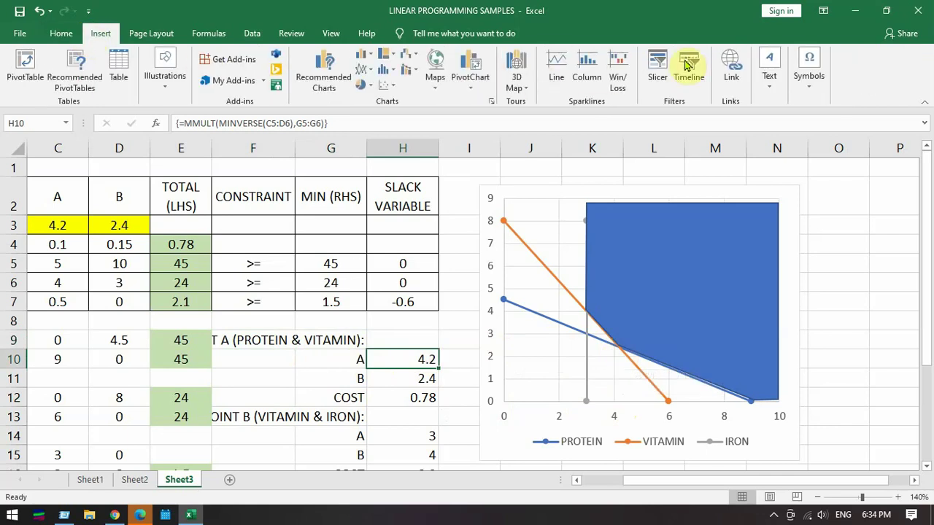
pyautogui.click(769, 69)
pyautogui.click(768, 124)
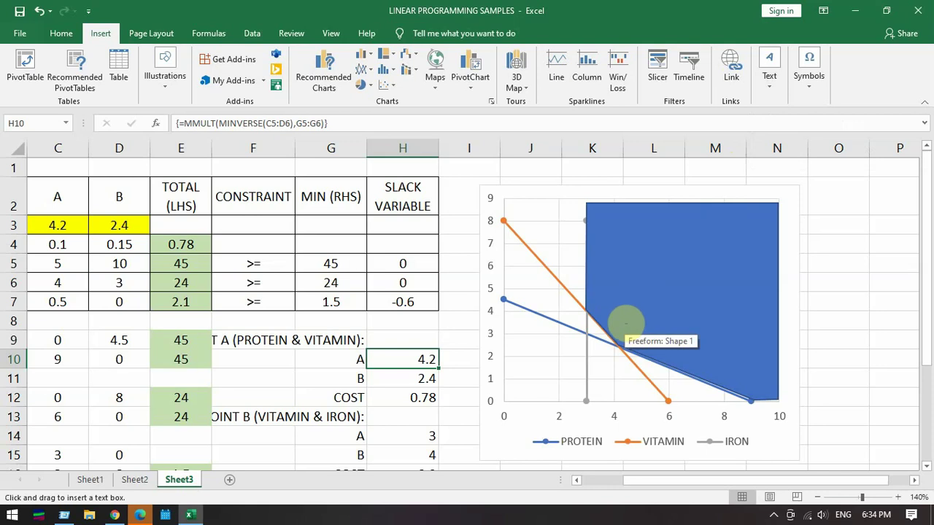
pyautogui.moveTo(624, 324); pyautogui.dragTo(737, 349)
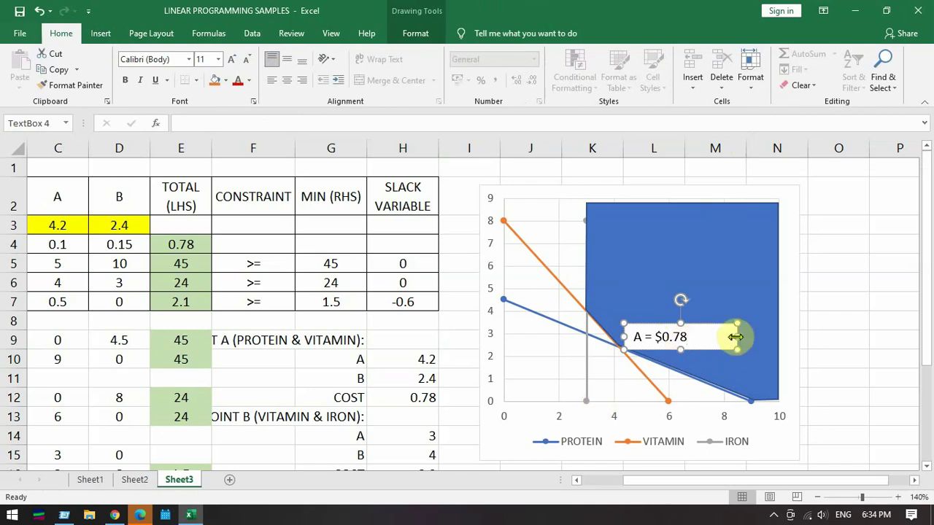
pyautogui.moveTo(730, 337); pyautogui.dragTo(699, 342)
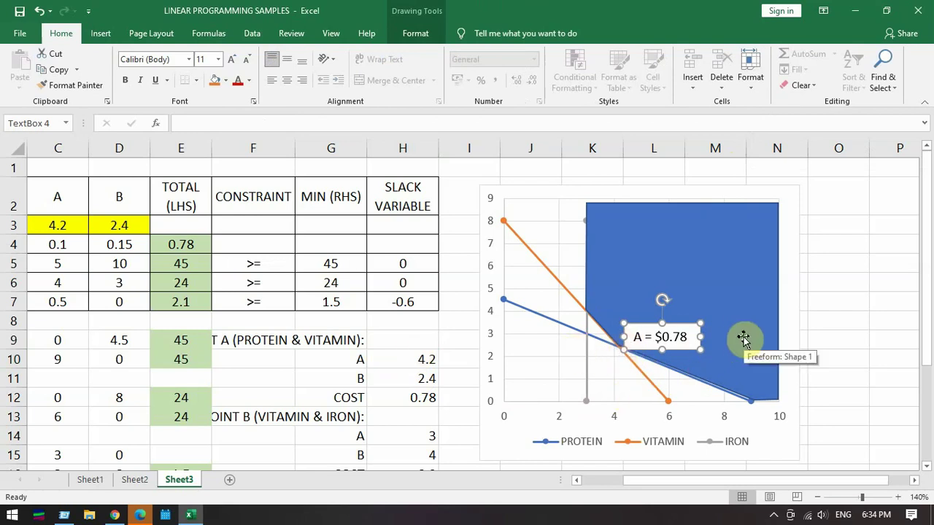
# - Add a text box reading "B = $0.9" beside the VITAMIN and IRON intersection on the chart
pyautogui.click(815, 333)
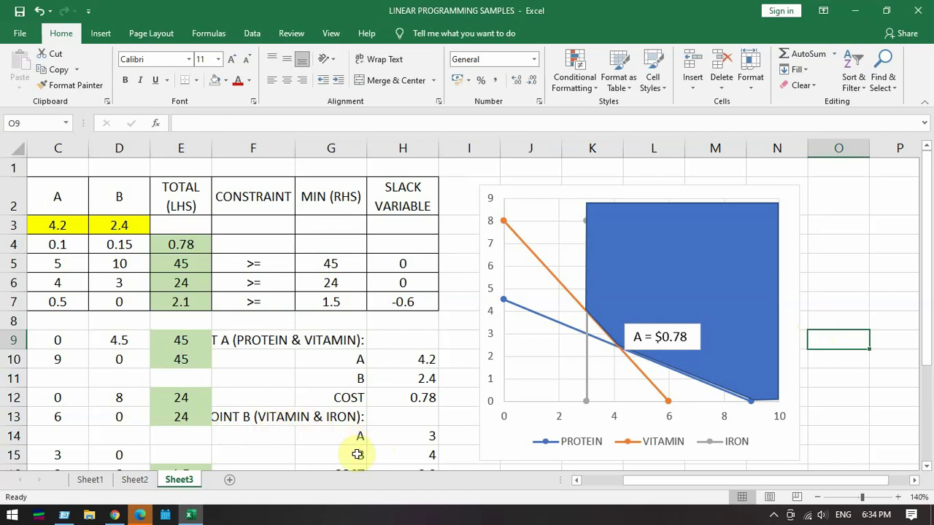
pyautogui.moveTo(926, 355); pyautogui.dragTo(925, 356)
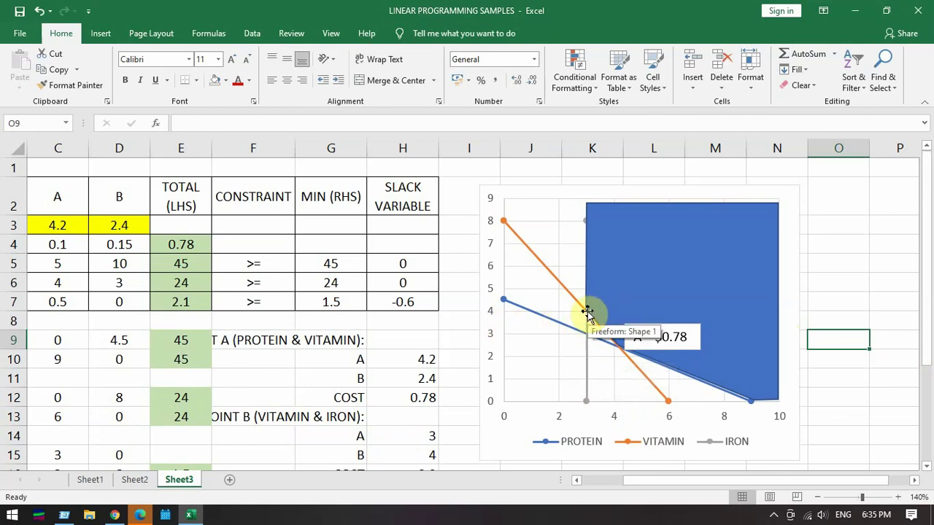
pyautogui.click(100, 33)
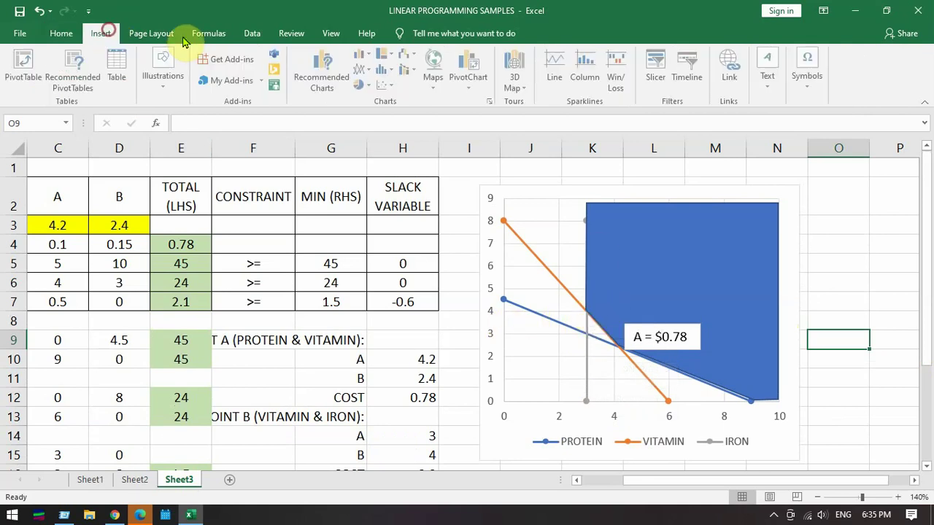
pyautogui.click(769, 65)
pyautogui.click(769, 117)
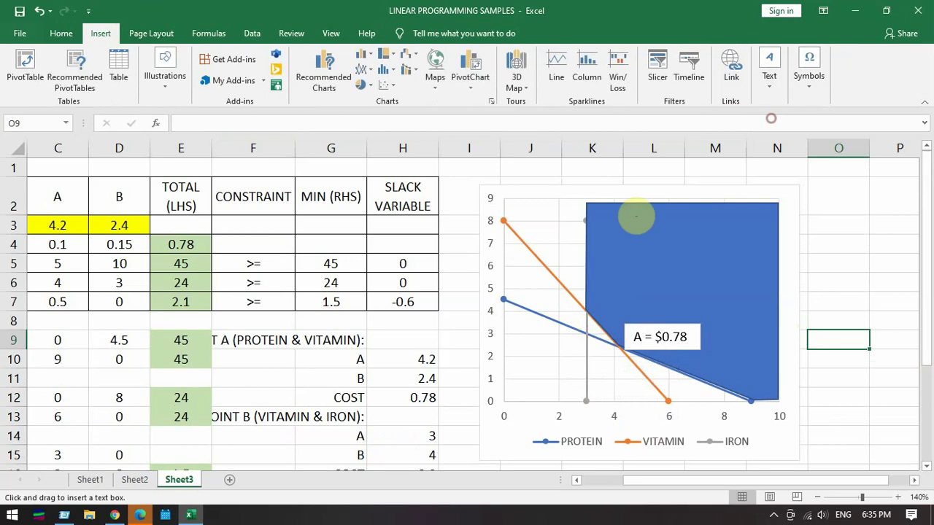
pyautogui.moveTo(596, 285)
pyautogui.mouseDown()
pyautogui.moveTo(685, 300)
pyautogui.moveTo(664, 308)
pyautogui.mouseUp()
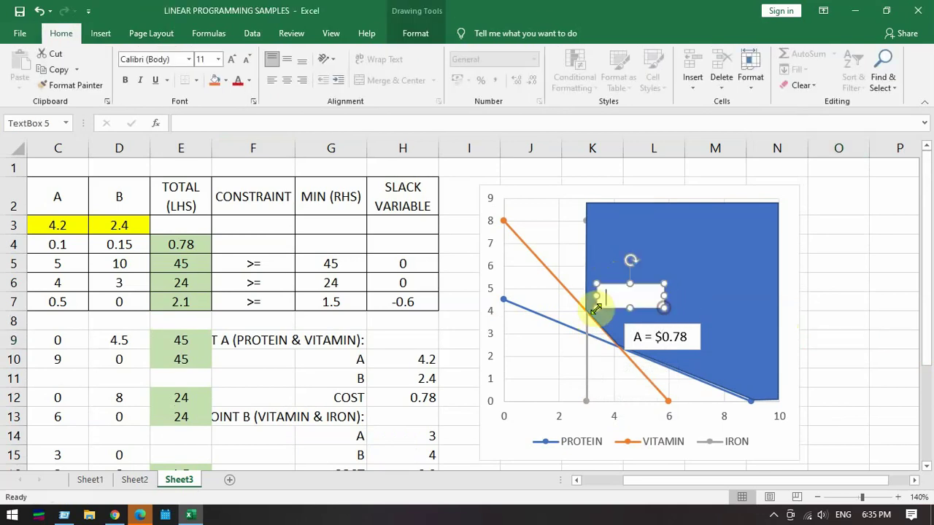
pyautogui.write('B')
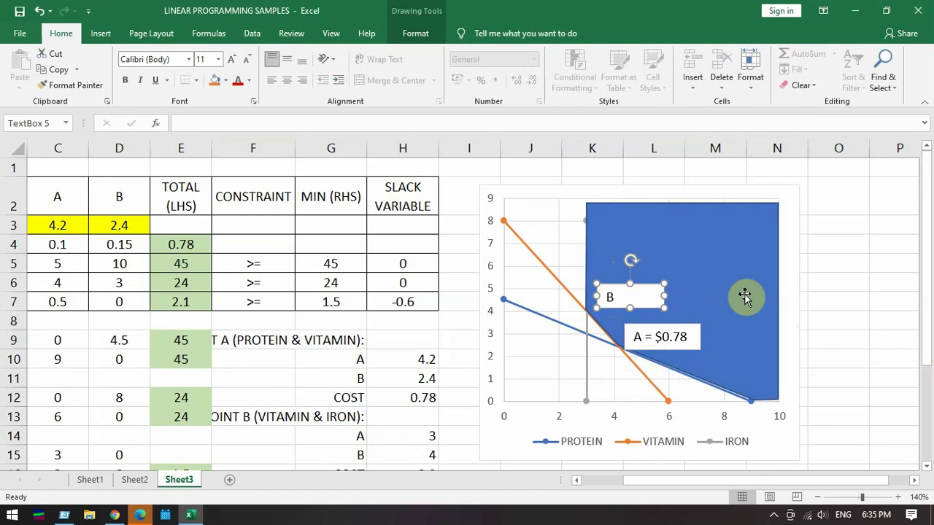
pyautogui.write(' =')
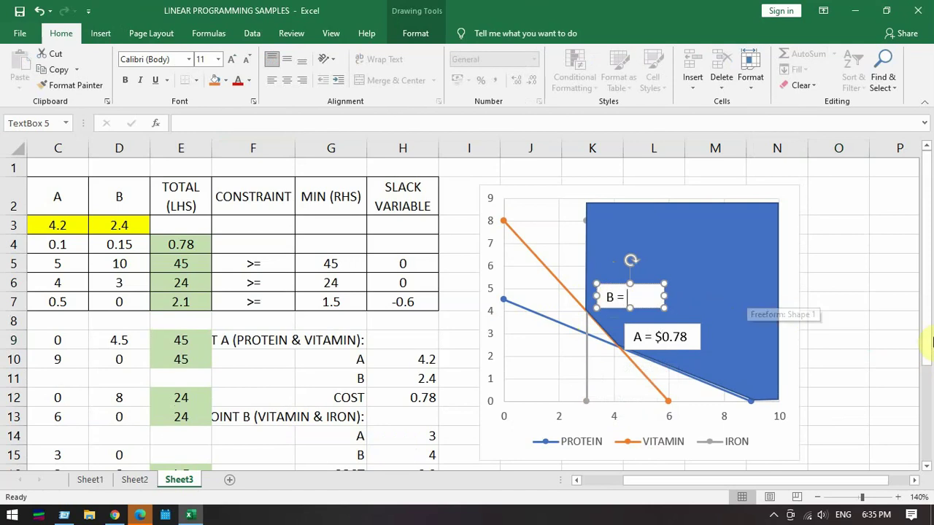
pyautogui.moveTo(923, 348); pyautogui.dragTo(924, 372)
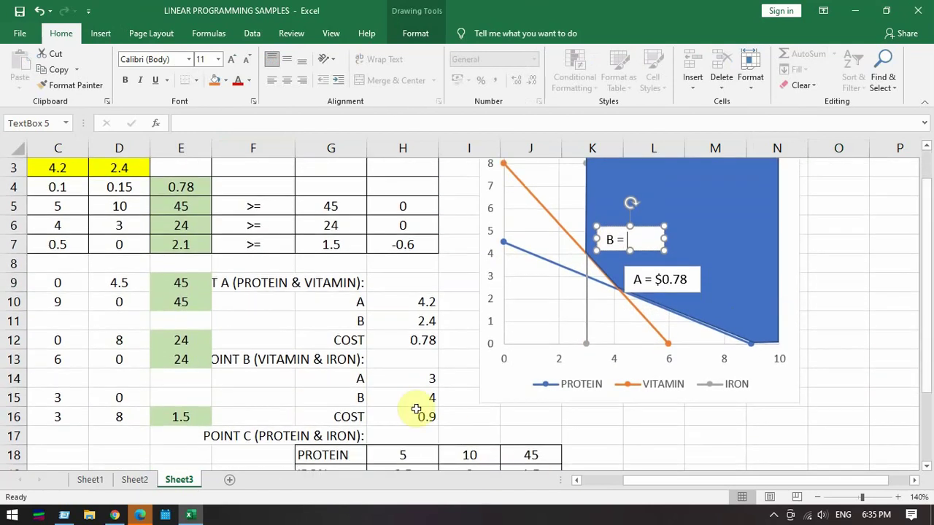
pyautogui.write('0.9')
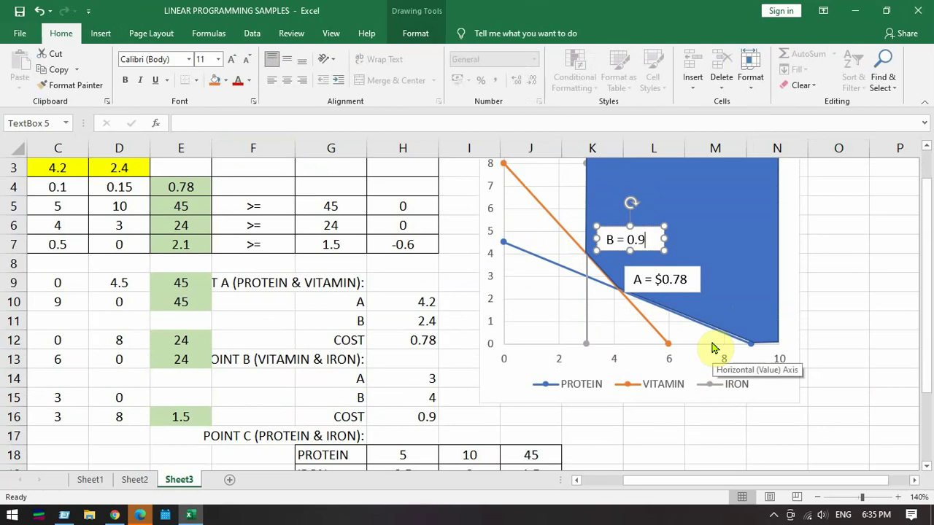
pyautogui.click(624, 239)
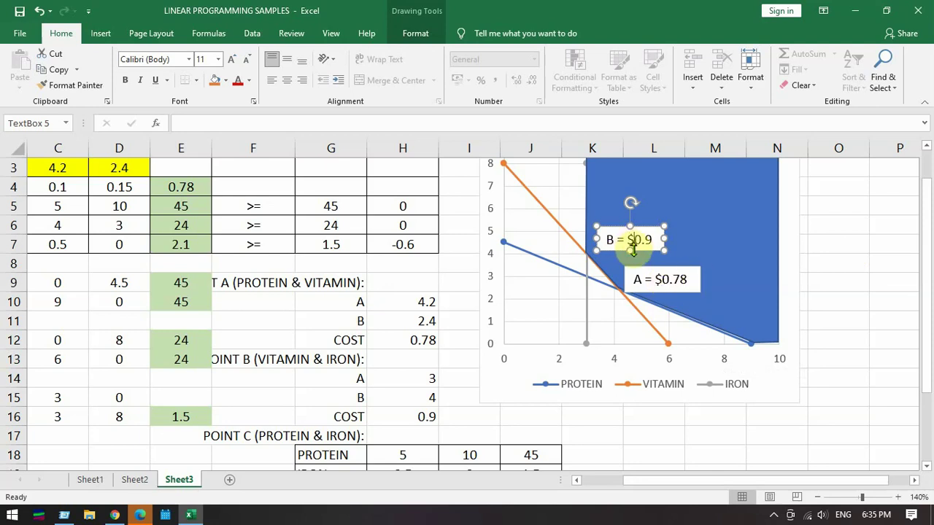
pyautogui.click(821, 301)
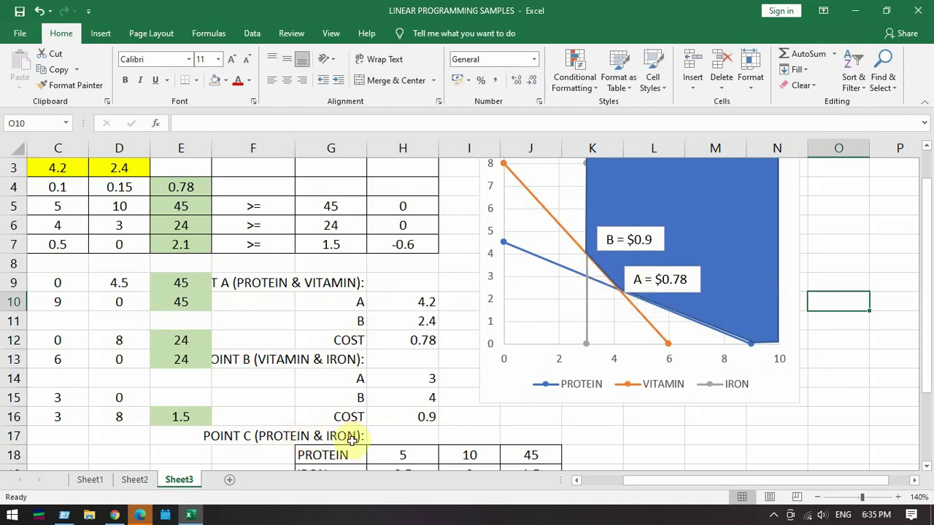
# - Add a text box reading "C = $0.75" beside the PROTEIN and IRON intersection on the chart, outside the shaded region
pyautogui.moveTo(928, 325); pyautogui.dragTo(930, 365)
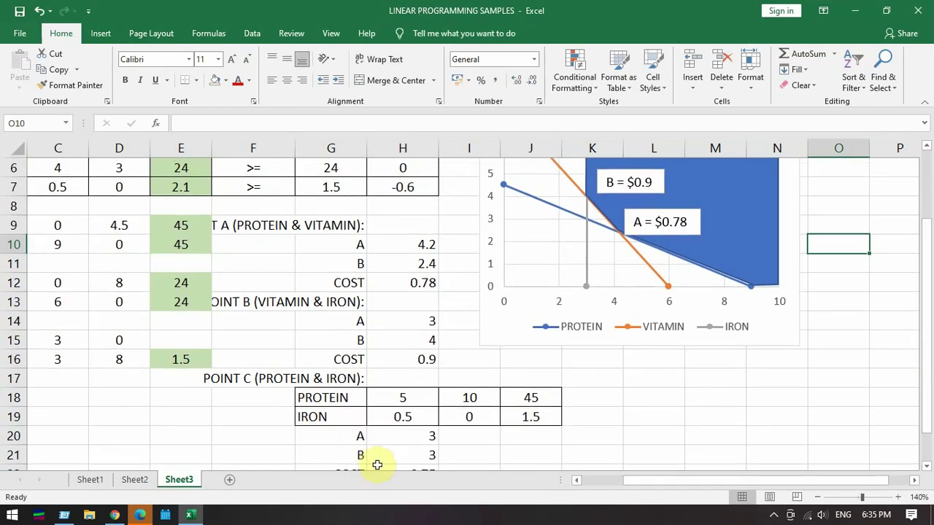
pyautogui.moveTo(923, 333)
pyautogui.mouseDown()
pyautogui.moveTo(929, 342)
pyautogui.moveTo(925, 334)
pyautogui.mouseUp()
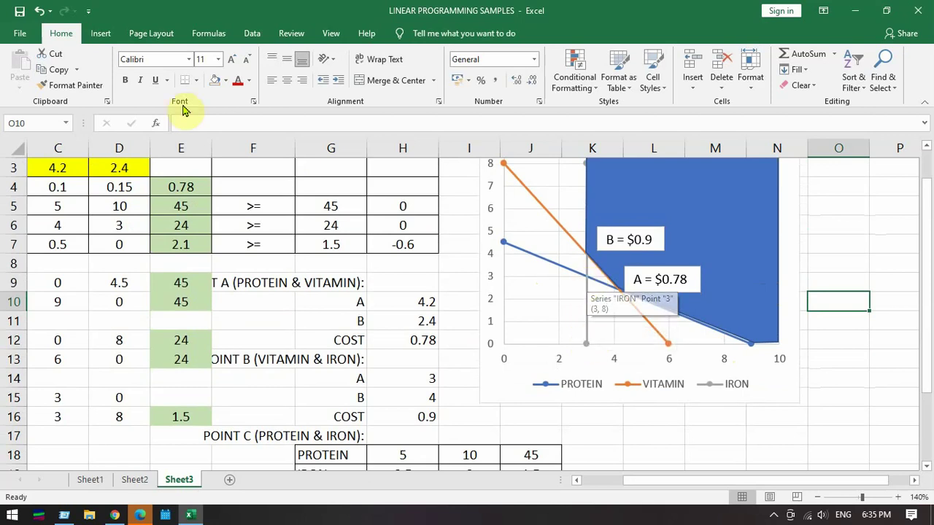
pyautogui.click(100, 32)
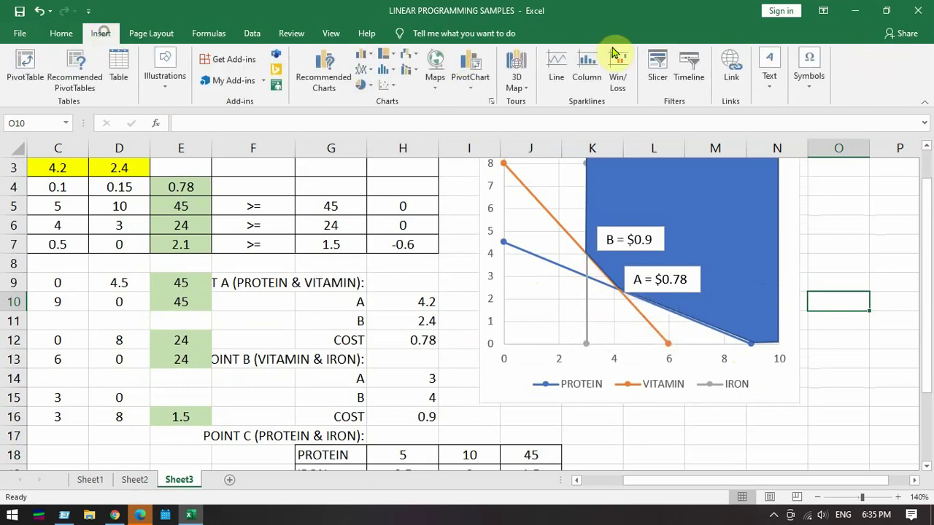
pyautogui.click(768, 64)
pyautogui.click(773, 129)
pyautogui.moveTo(537, 275)
pyautogui.mouseDown()
pyautogui.moveTo(584, 289)
pyautogui.moveTo(584, 299)
pyautogui.mouseUp()
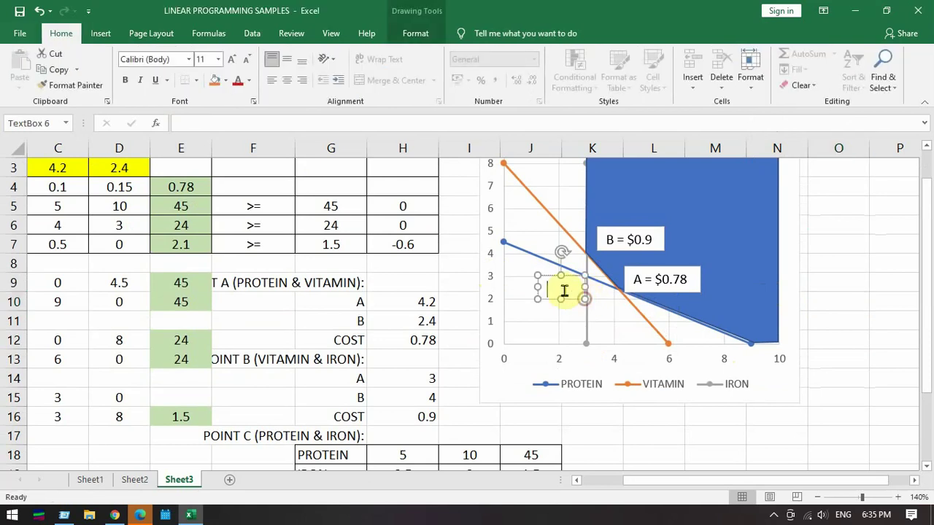
pyautogui.write('C')
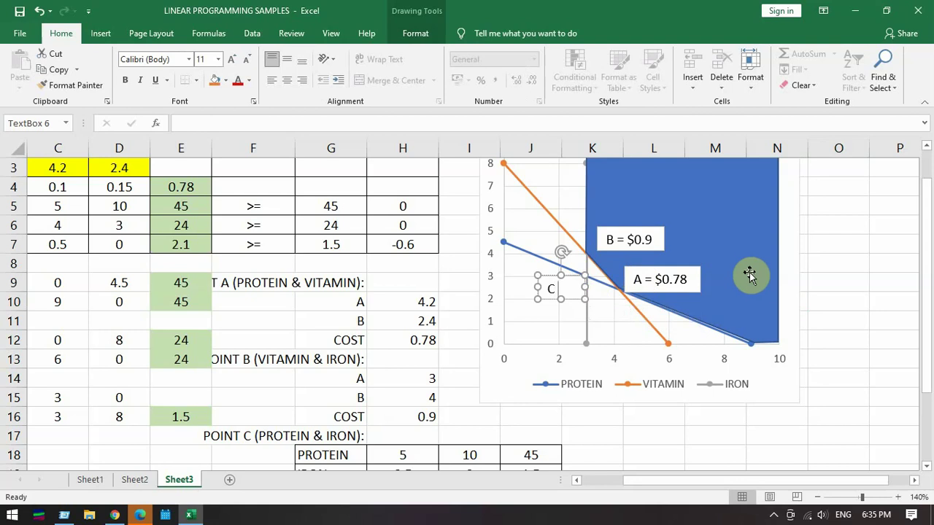
pyautogui.write(' =')
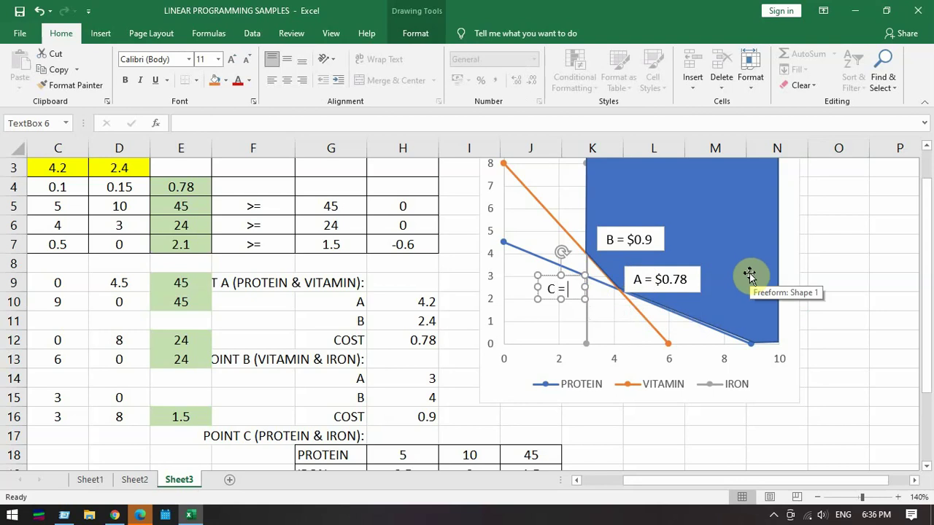
pyautogui.write(' $')
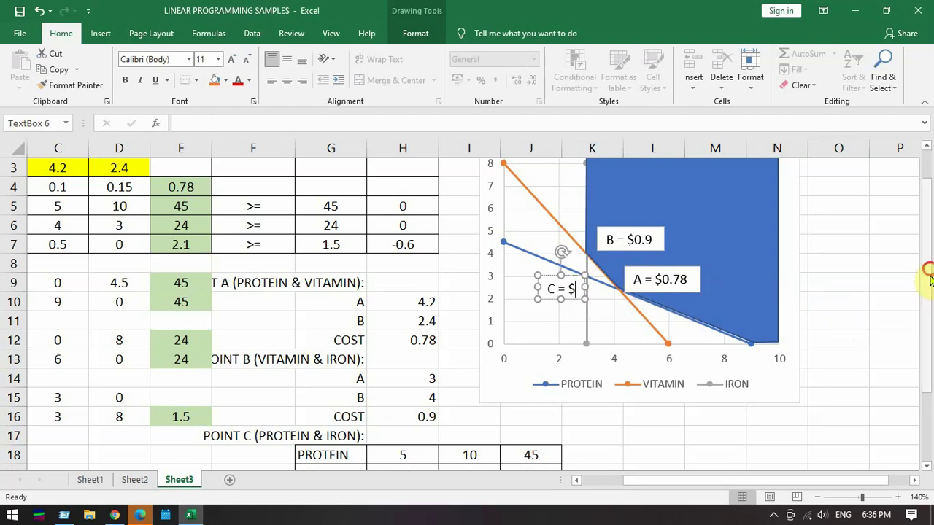
pyautogui.moveTo(927, 273)
pyautogui.mouseDown()
pyautogui.moveTo(923, 344)
pyautogui.moveTo(917, 263)
pyautogui.mouseUp()
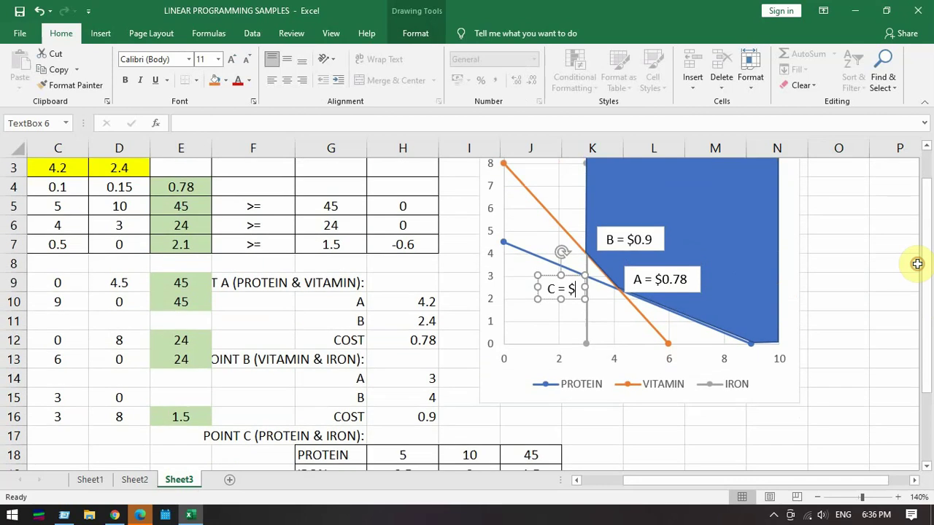
pyautogui.write('0.75')
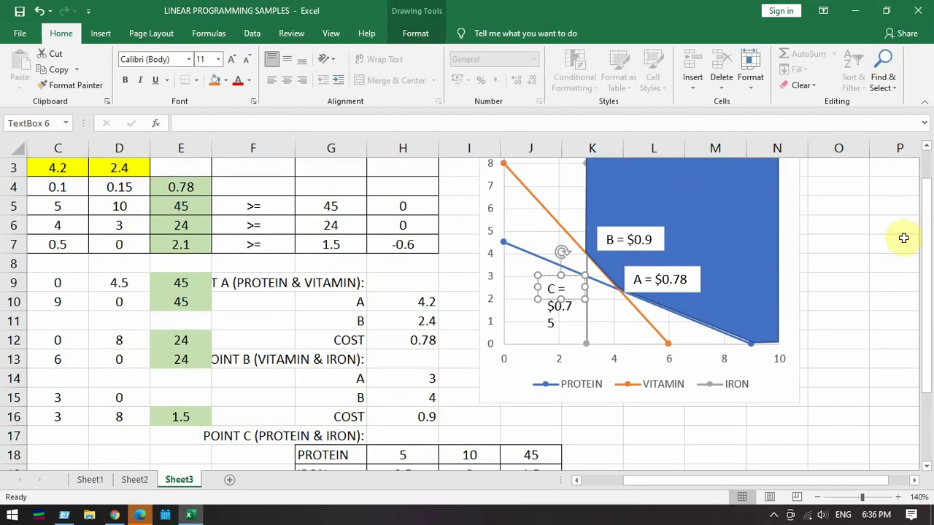
# - Widen the Point C text box until its label fits on one line and move it clear of the IRON line
pyautogui.moveTo(586, 287); pyautogui.dragTo(598, 288)
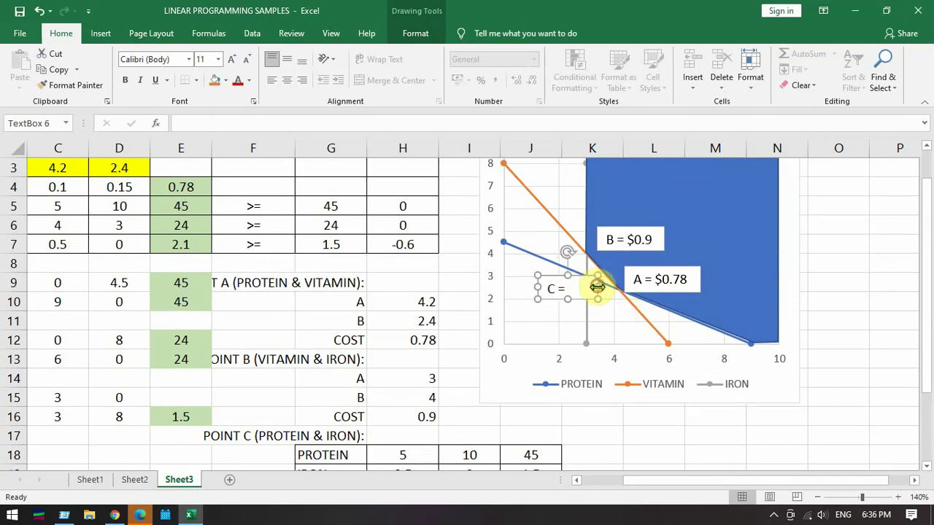
pyautogui.moveTo(537, 289); pyautogui.dragTo(525, 286)
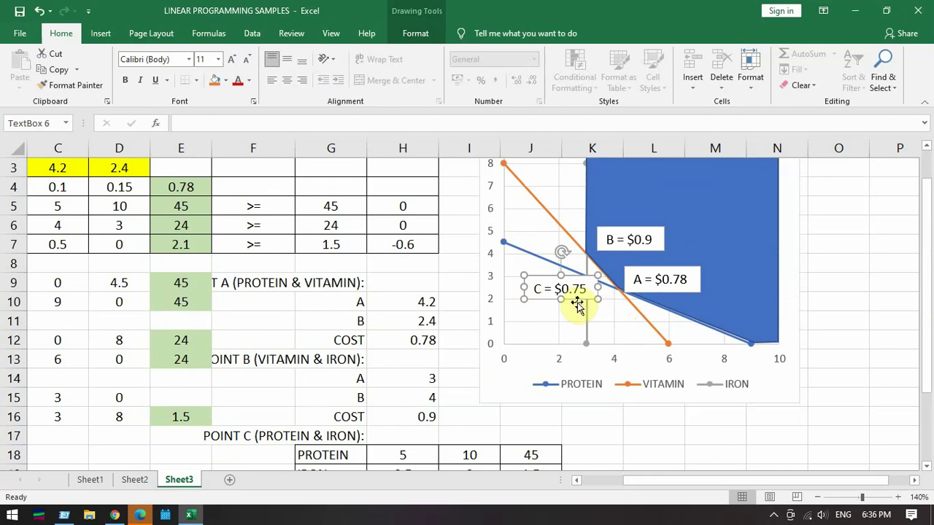
pyautogui.moveTo(580, 301); pyautogui.dragTo(564, 295)
pyautogui.click(729, 357)
pyautogui.click(852, 374)
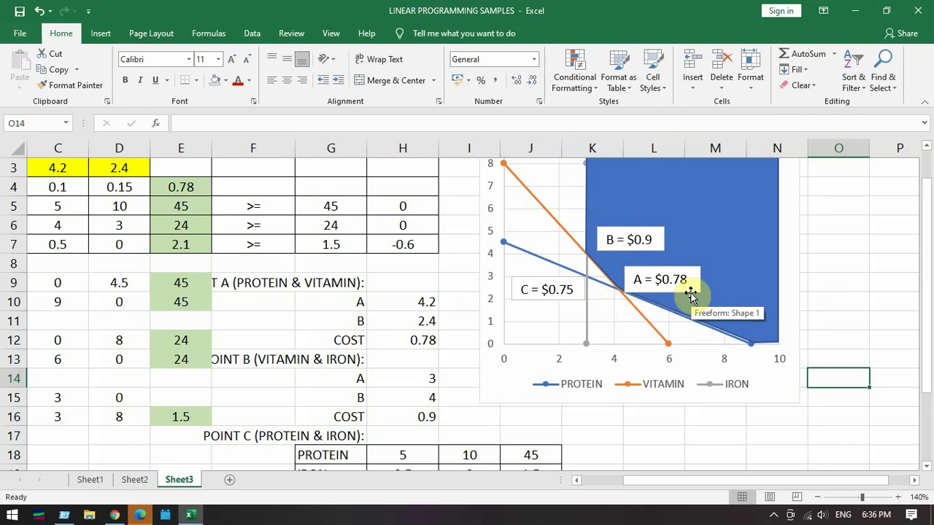
# - Put outside borders around Point A's A, B and COST results in G10:H12
pyautogui.moveTo(361, 299); pyautogui.dragTo(417, 340)
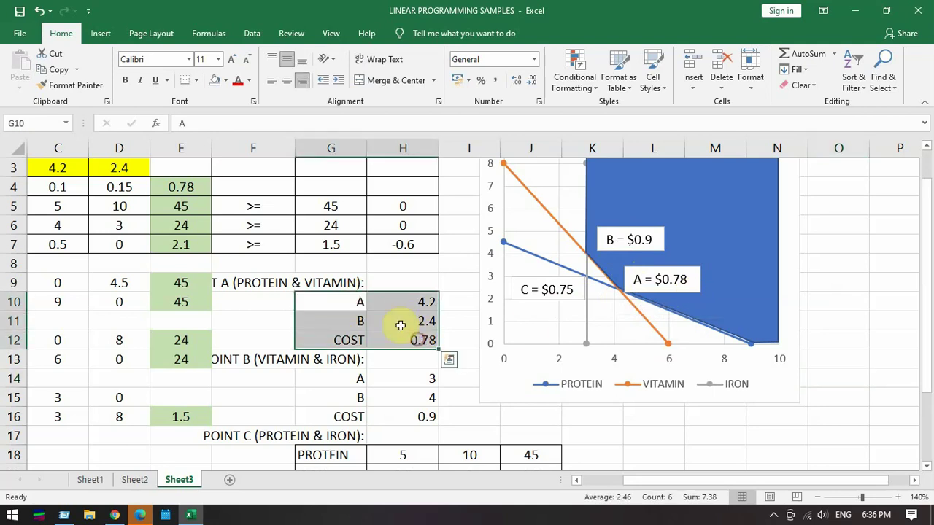
pyautogui.click(197, 80)
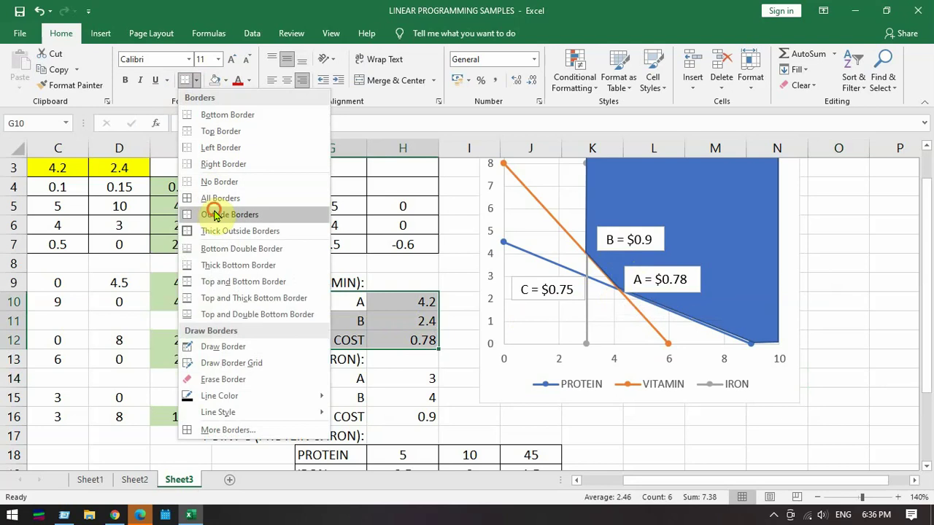
pyautogui.click(215, 215)
pyautogui.click(349, 241)
# - Compare the required units in C3 and D3 with Point A's cost in H12, and review the chart and original model
pyautogui.moveTo(925, 302); pyautogui.dragTo(920, 265)
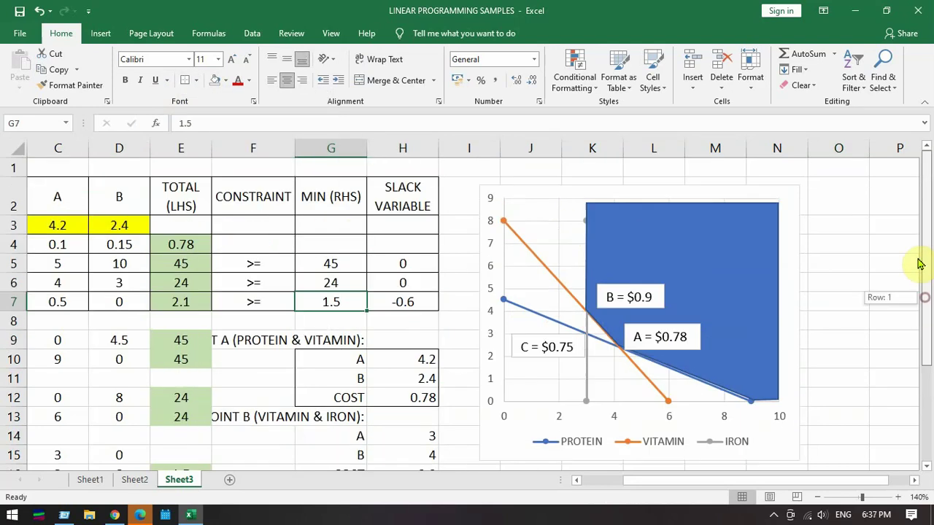
pyautogui.click(51, 226)
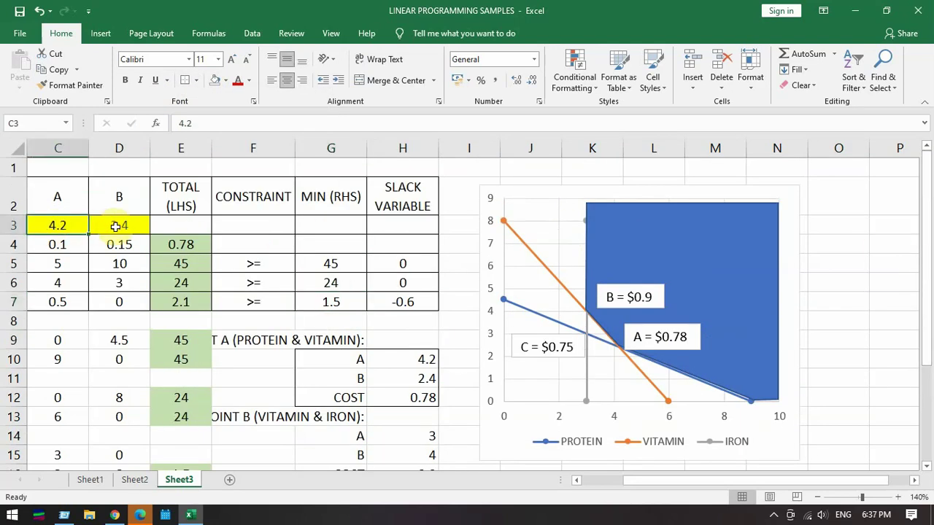
pyautogui.click(137, 226)
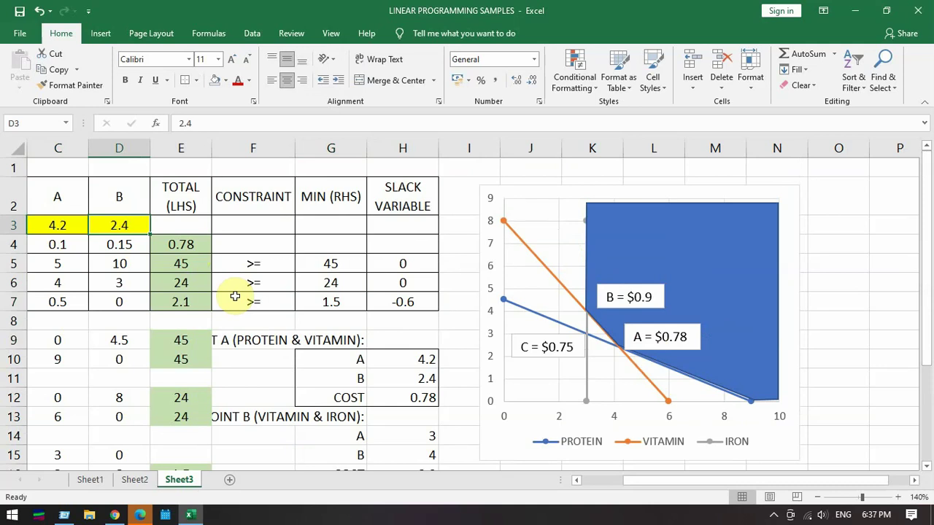
pyautogui.click(422, 399)
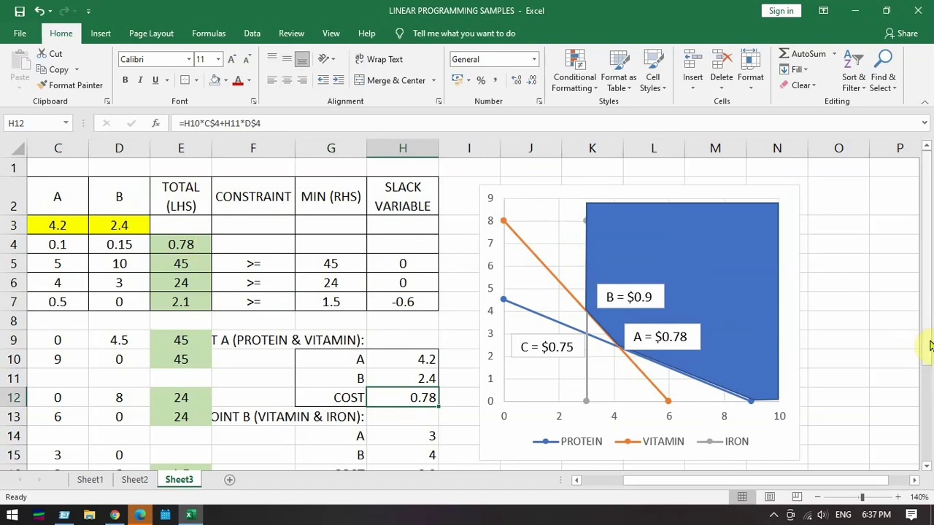
pyautogui.moveTo(930, 345)
pyautogui.mouseDown()
pyautogui.moveTo(930, 385)
pyautogui.moveTo(931, 340)
pyautogui.mouseUp()
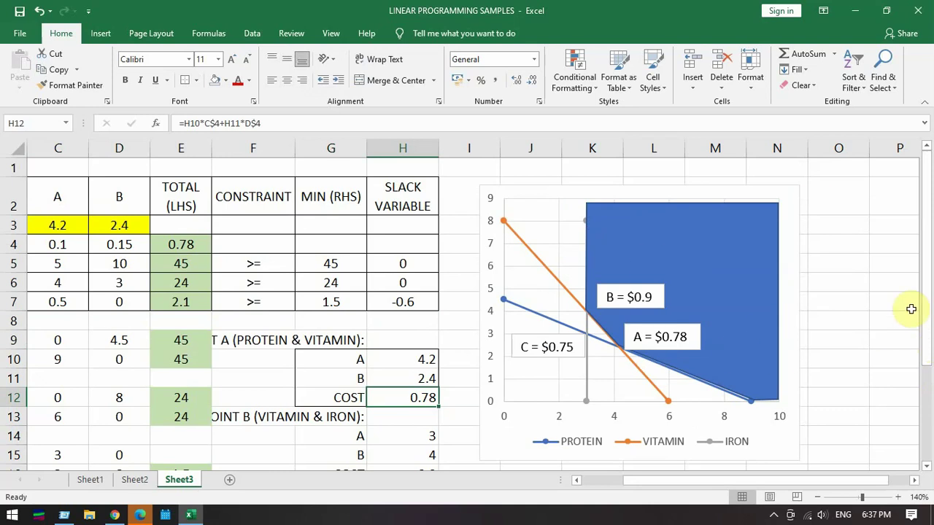
pyautogui.moveTo(921, 311)
pyautogui.mouseDown()
pyautogui.moveTo(928, 408)
pyautogui.moveTo(928, 325)
pyautogui.mouseUp()
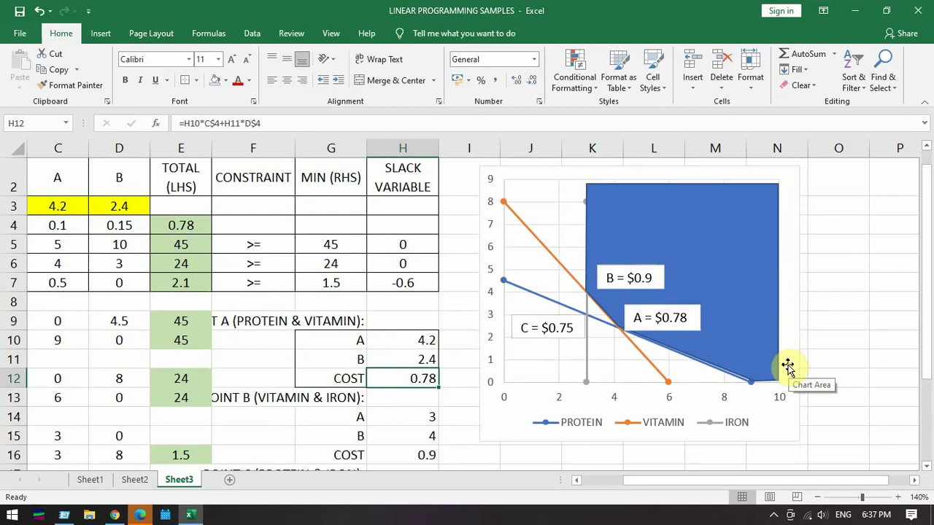
pyautogui.moveTo(709, 484); pyautogui.dragTo(667, 483)
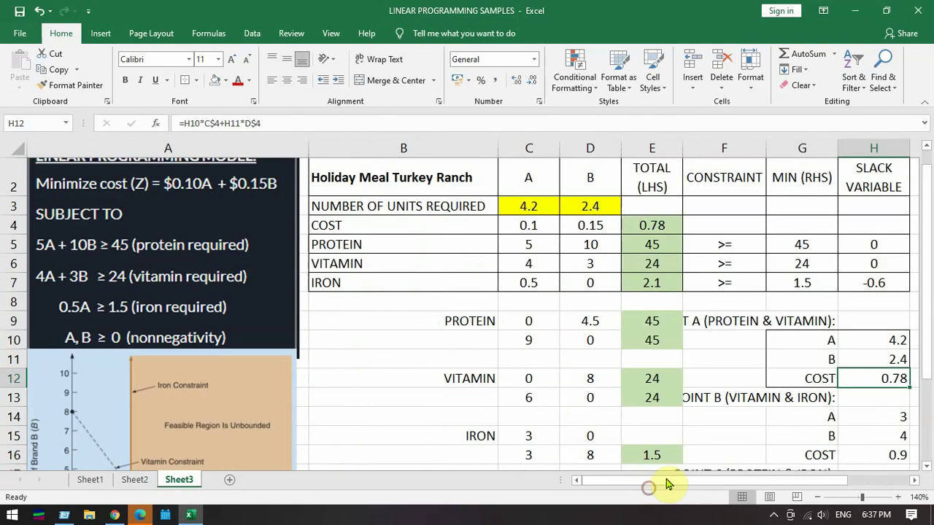